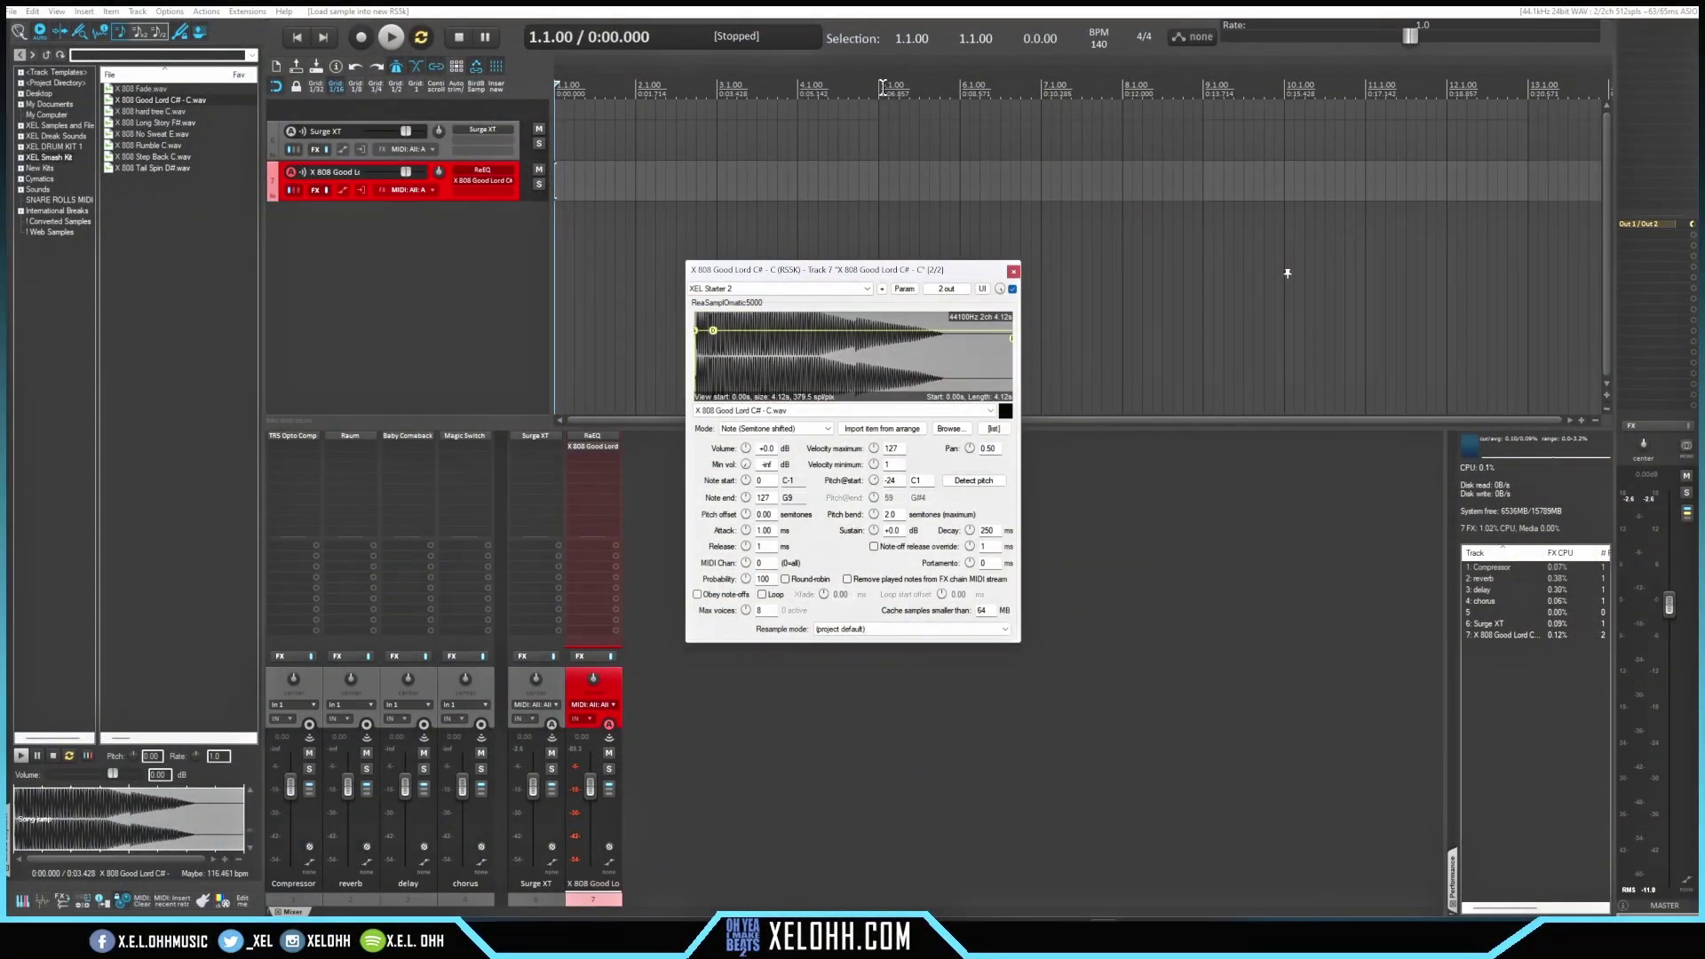
# Step: Create a four-bar MIDI item on the X 808 Good Lord track from bar 1 to bar 5 and open it for editing
pyautogui.moveTo(879, 91); pyautogui.dragTo(557, 94)
pyautogui.click(496, 84)
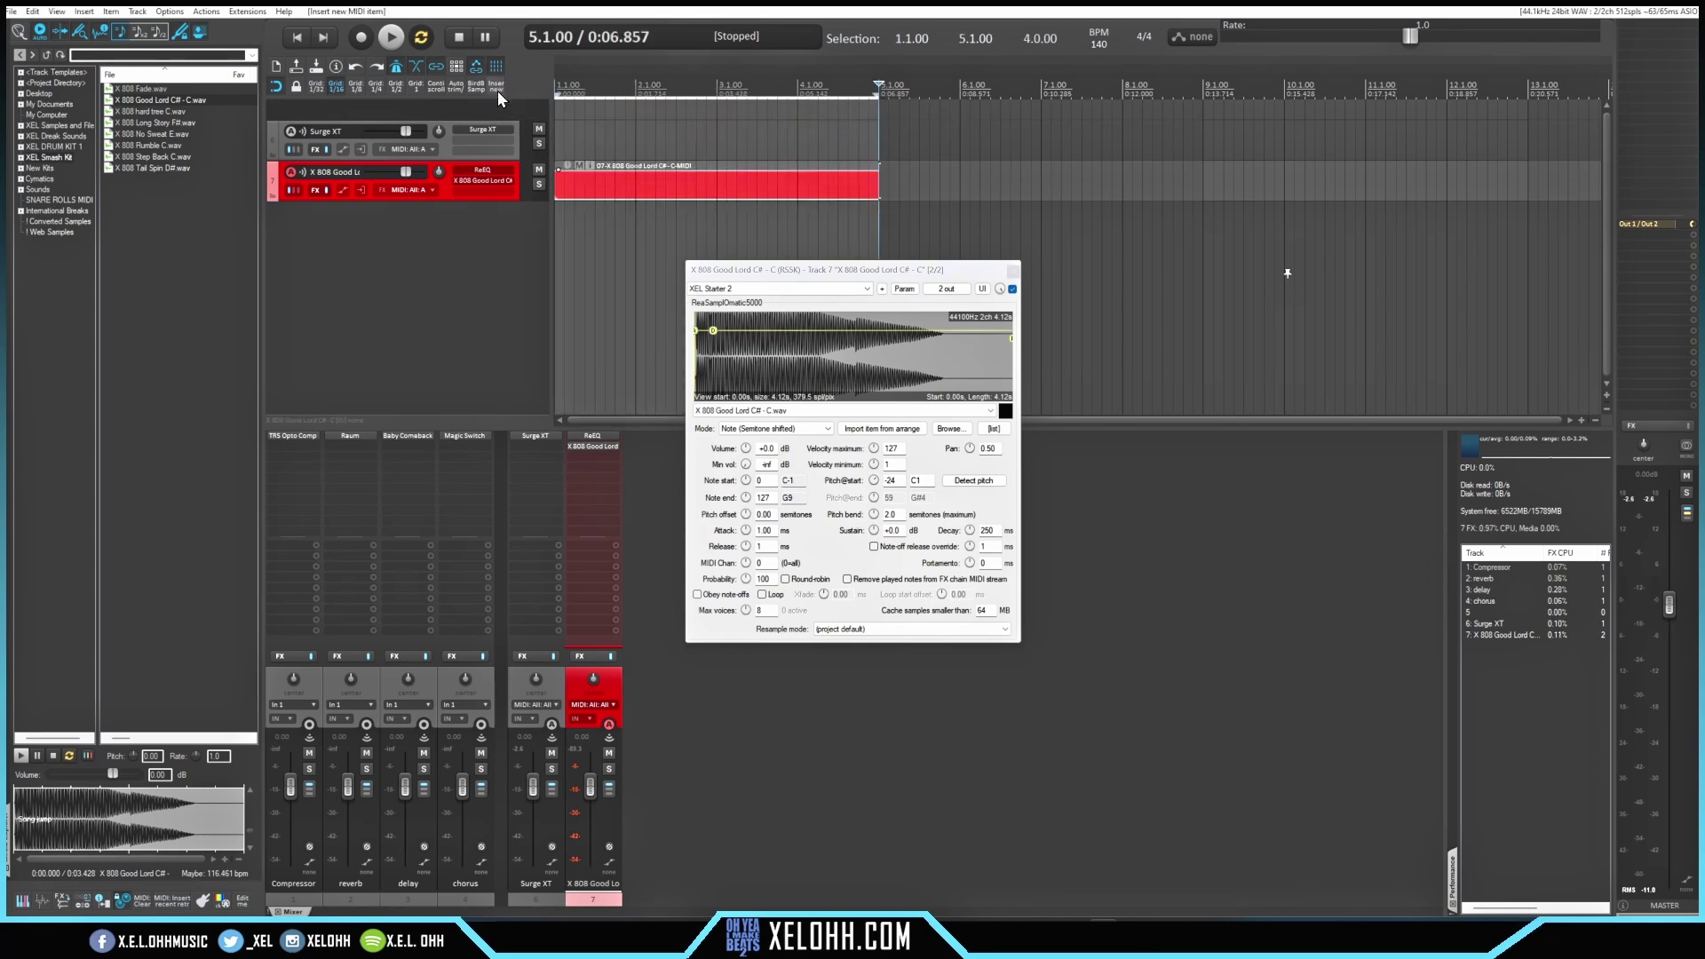
pyautogui.doubleClick(636, 188)
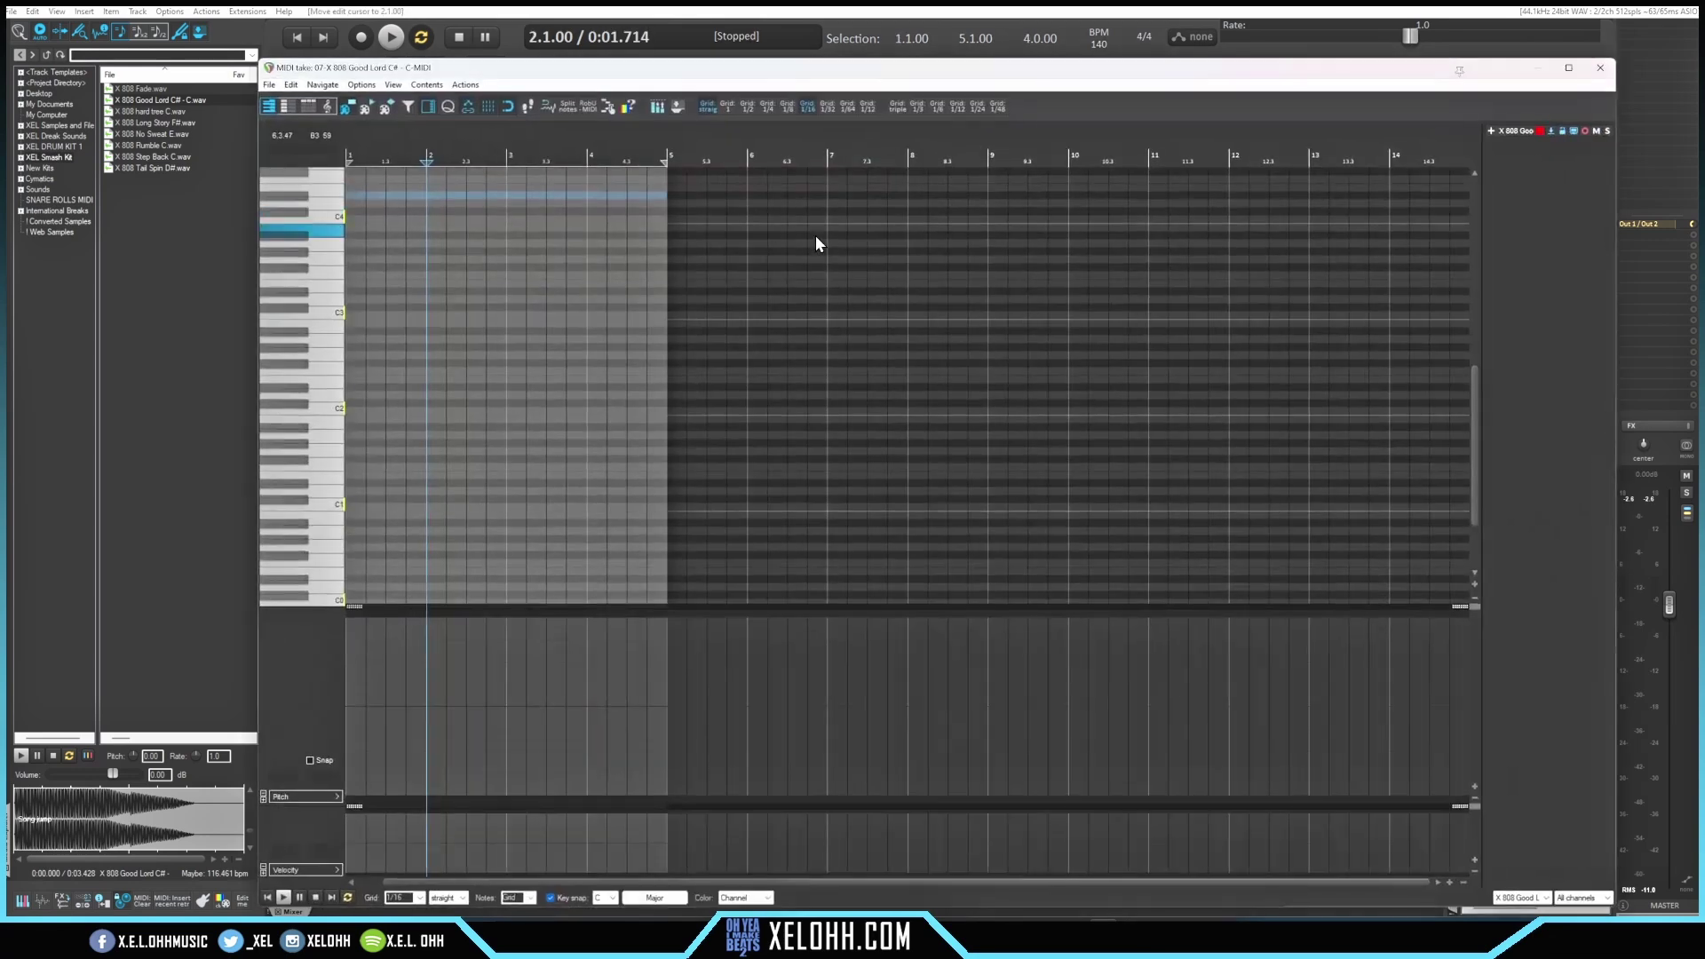
pyautogui.click(505, 160)
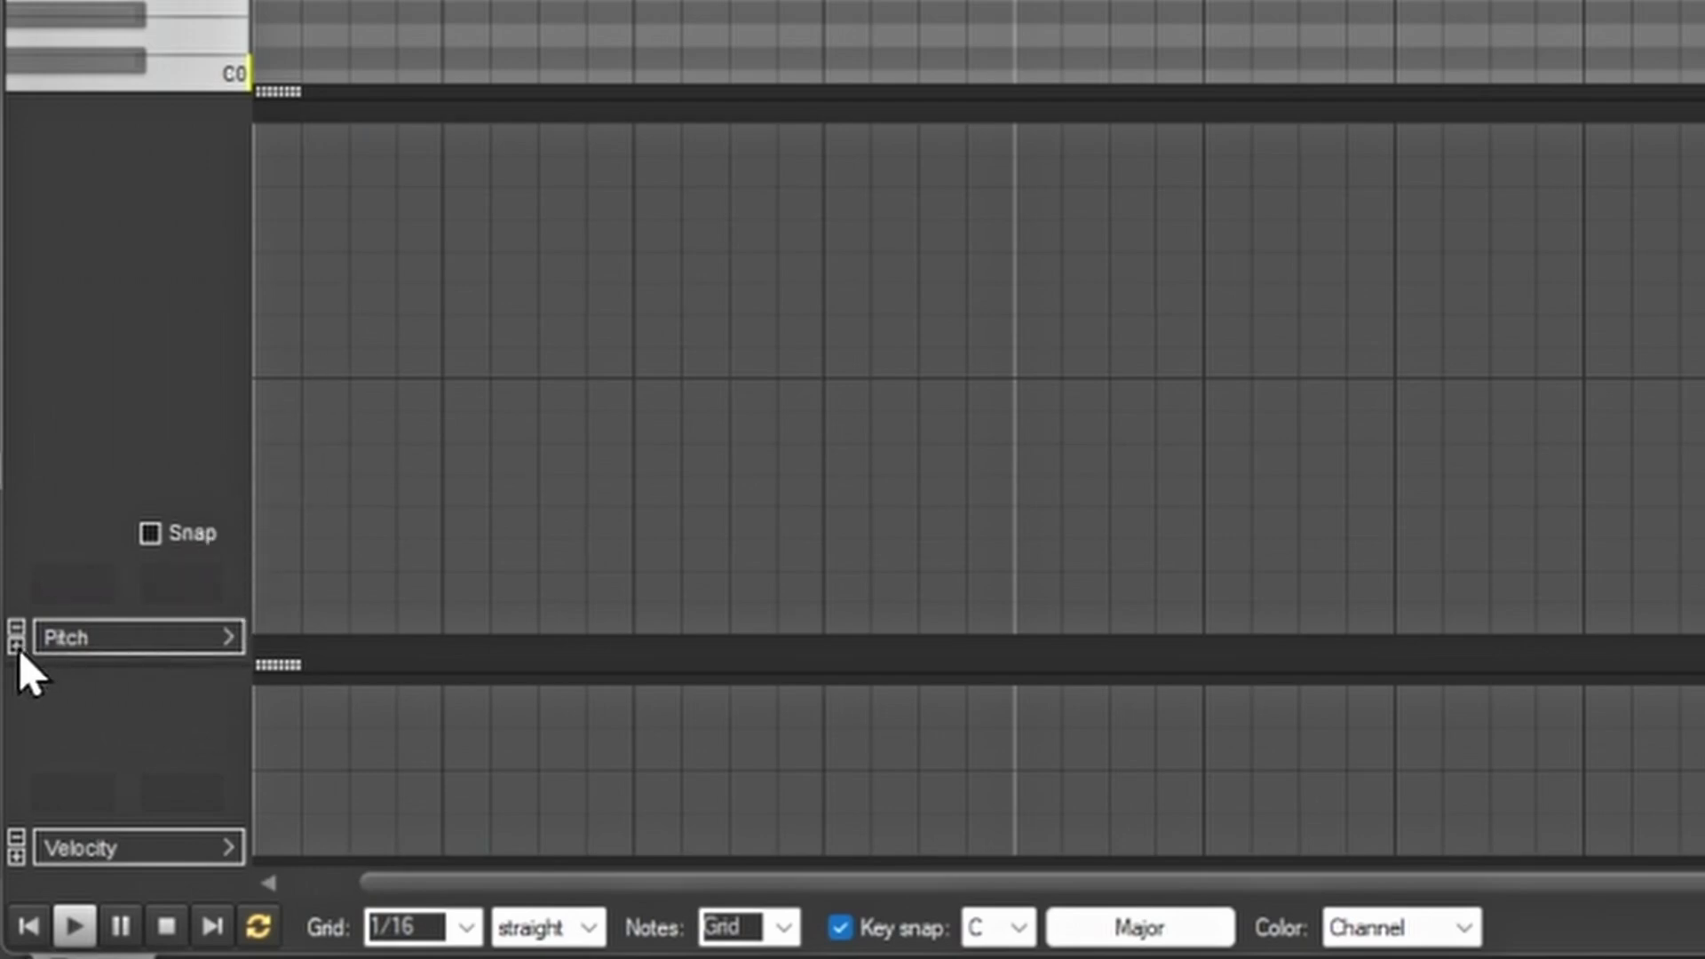
# Step: Remove the existing Pitch lane, add a new lane set to Pitch above Velocity, and make it taller
pyautogui.click(16, 626)
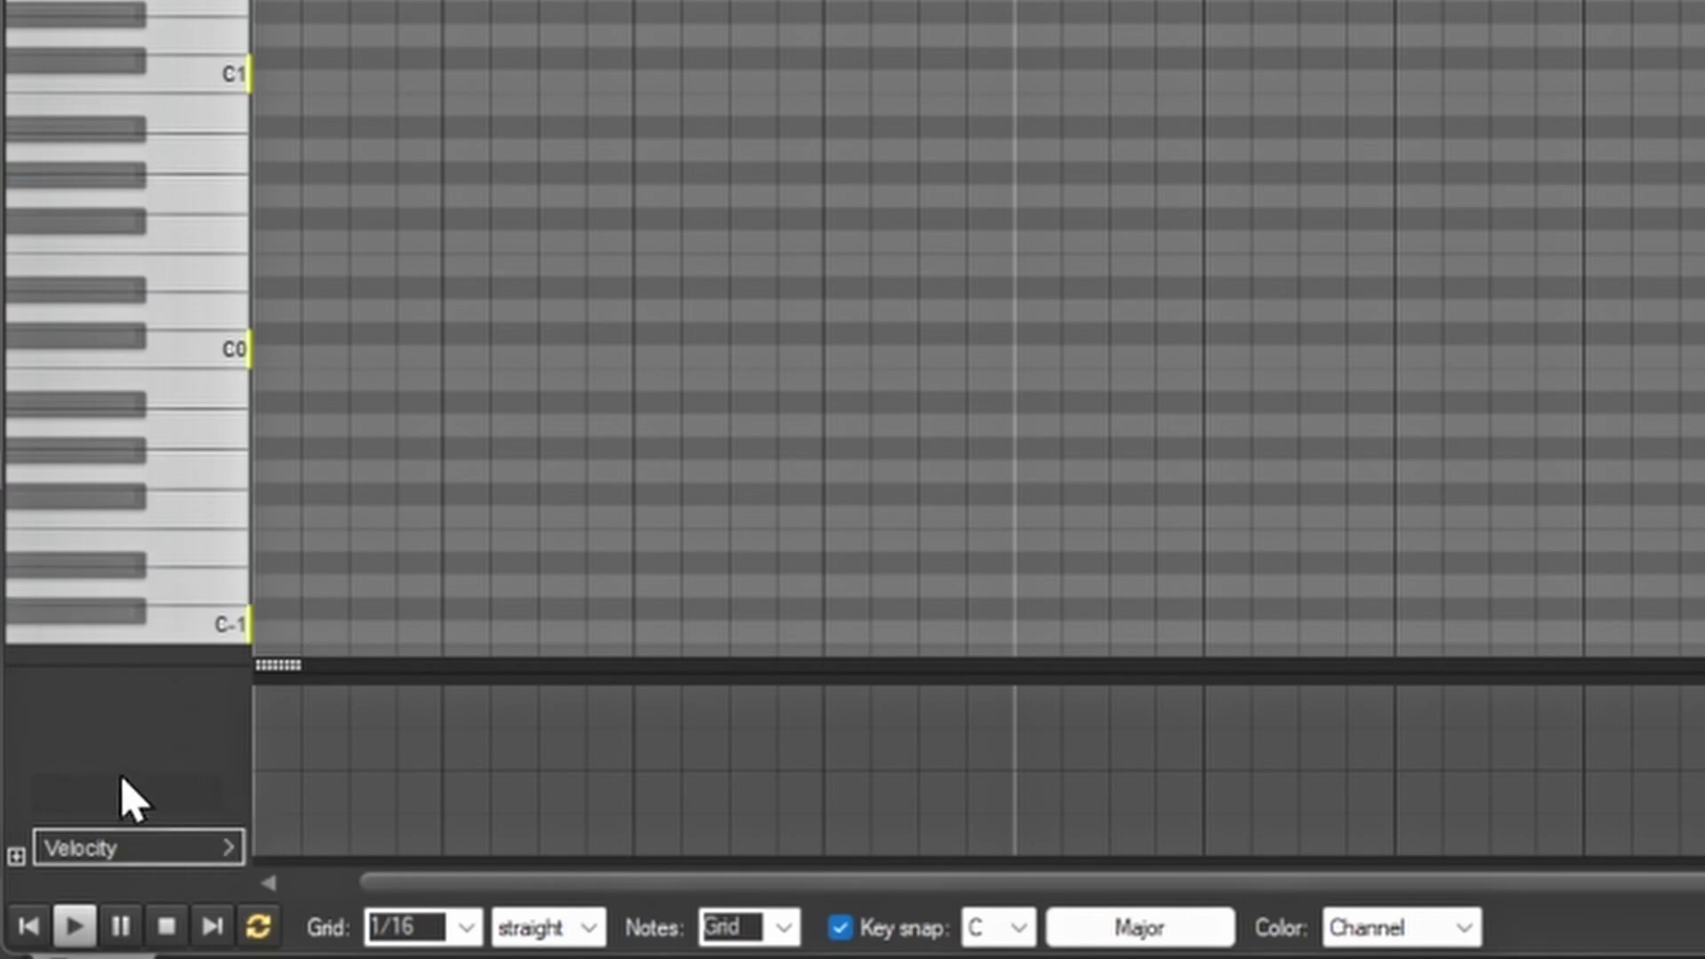
pyautogui.click(16, 856)
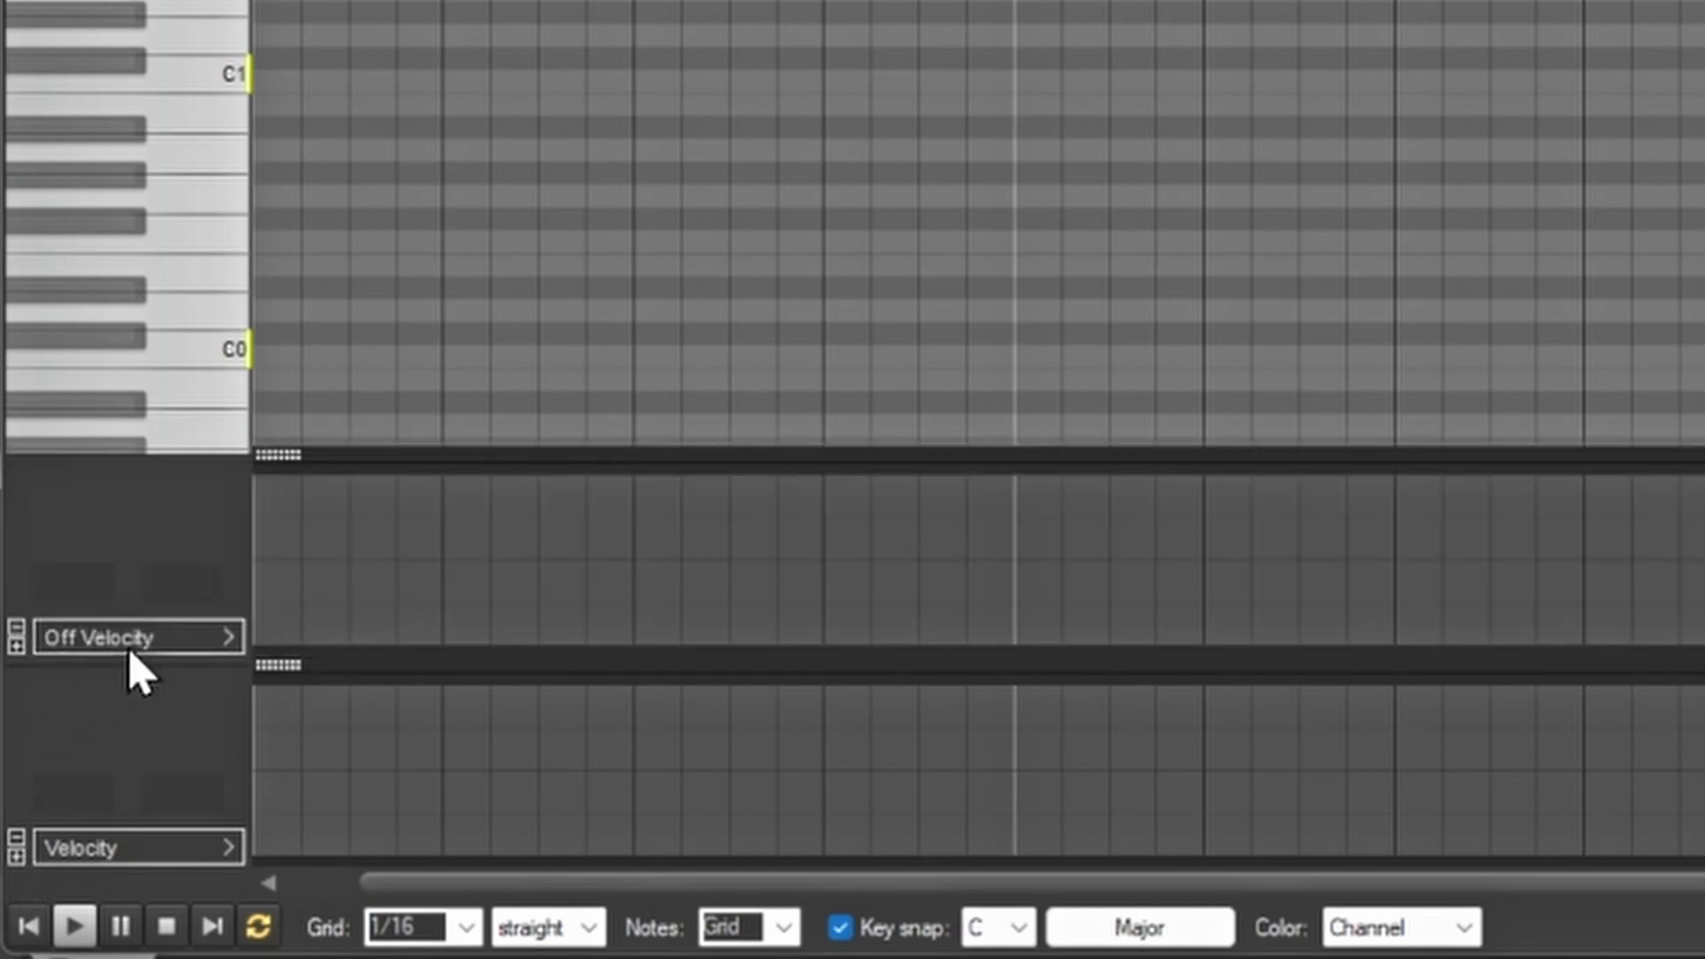
pyautogui.click(229, 638)
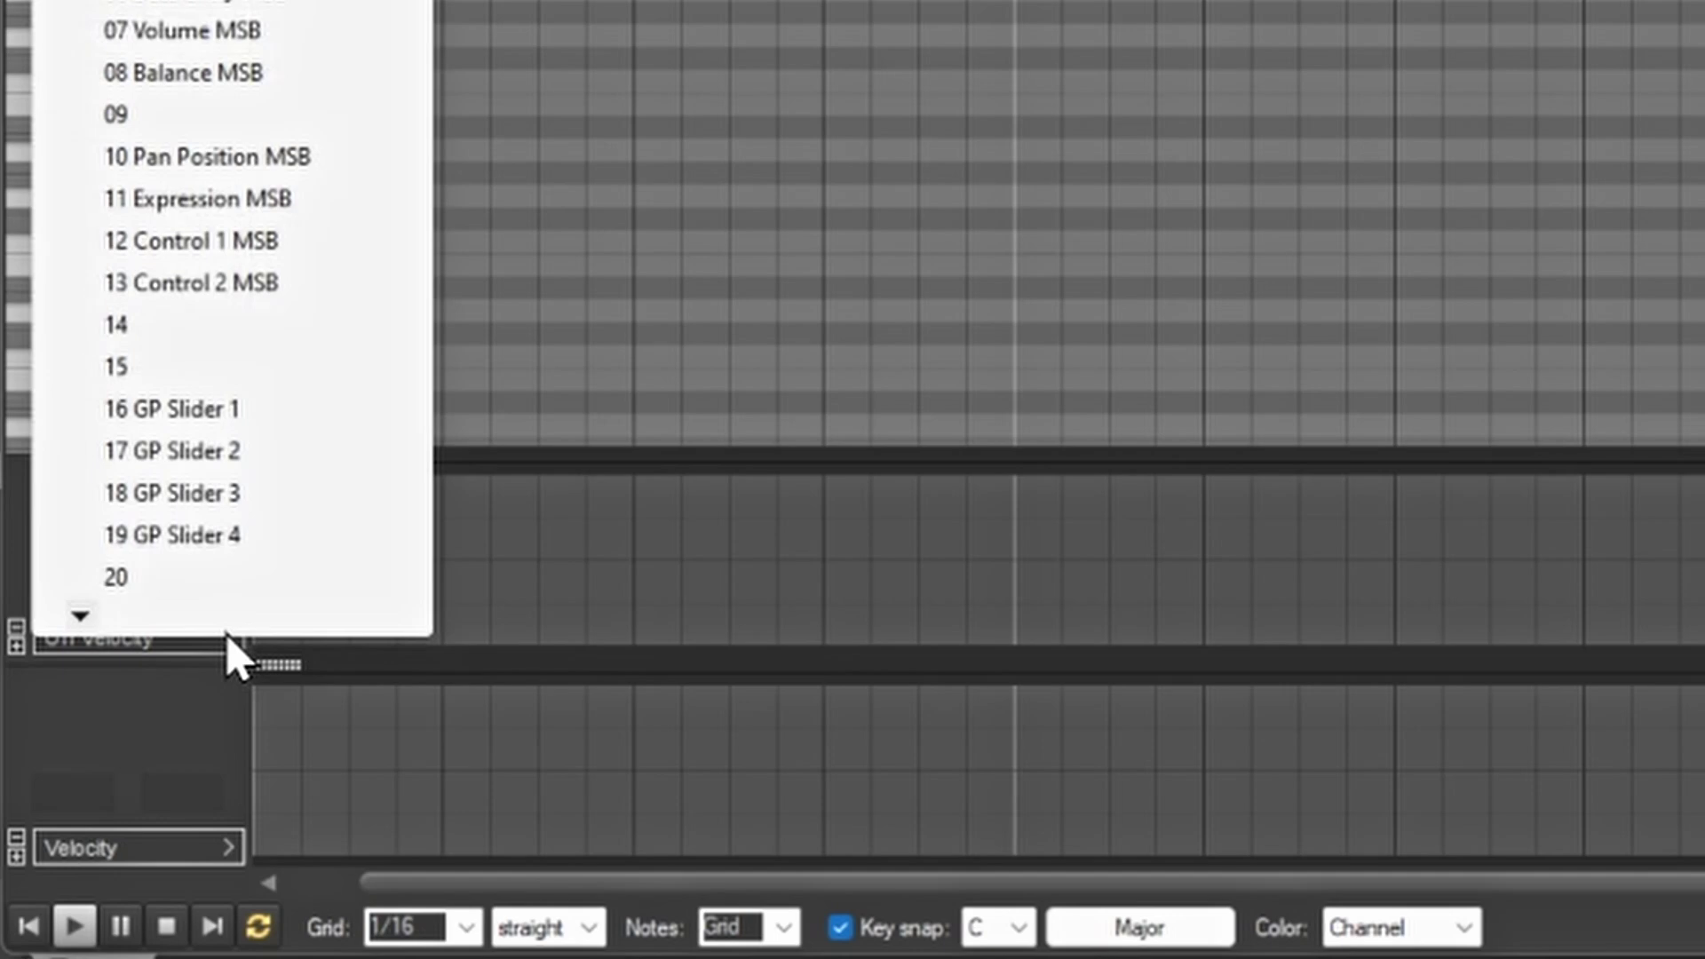
pyautogui.click(160, 2)
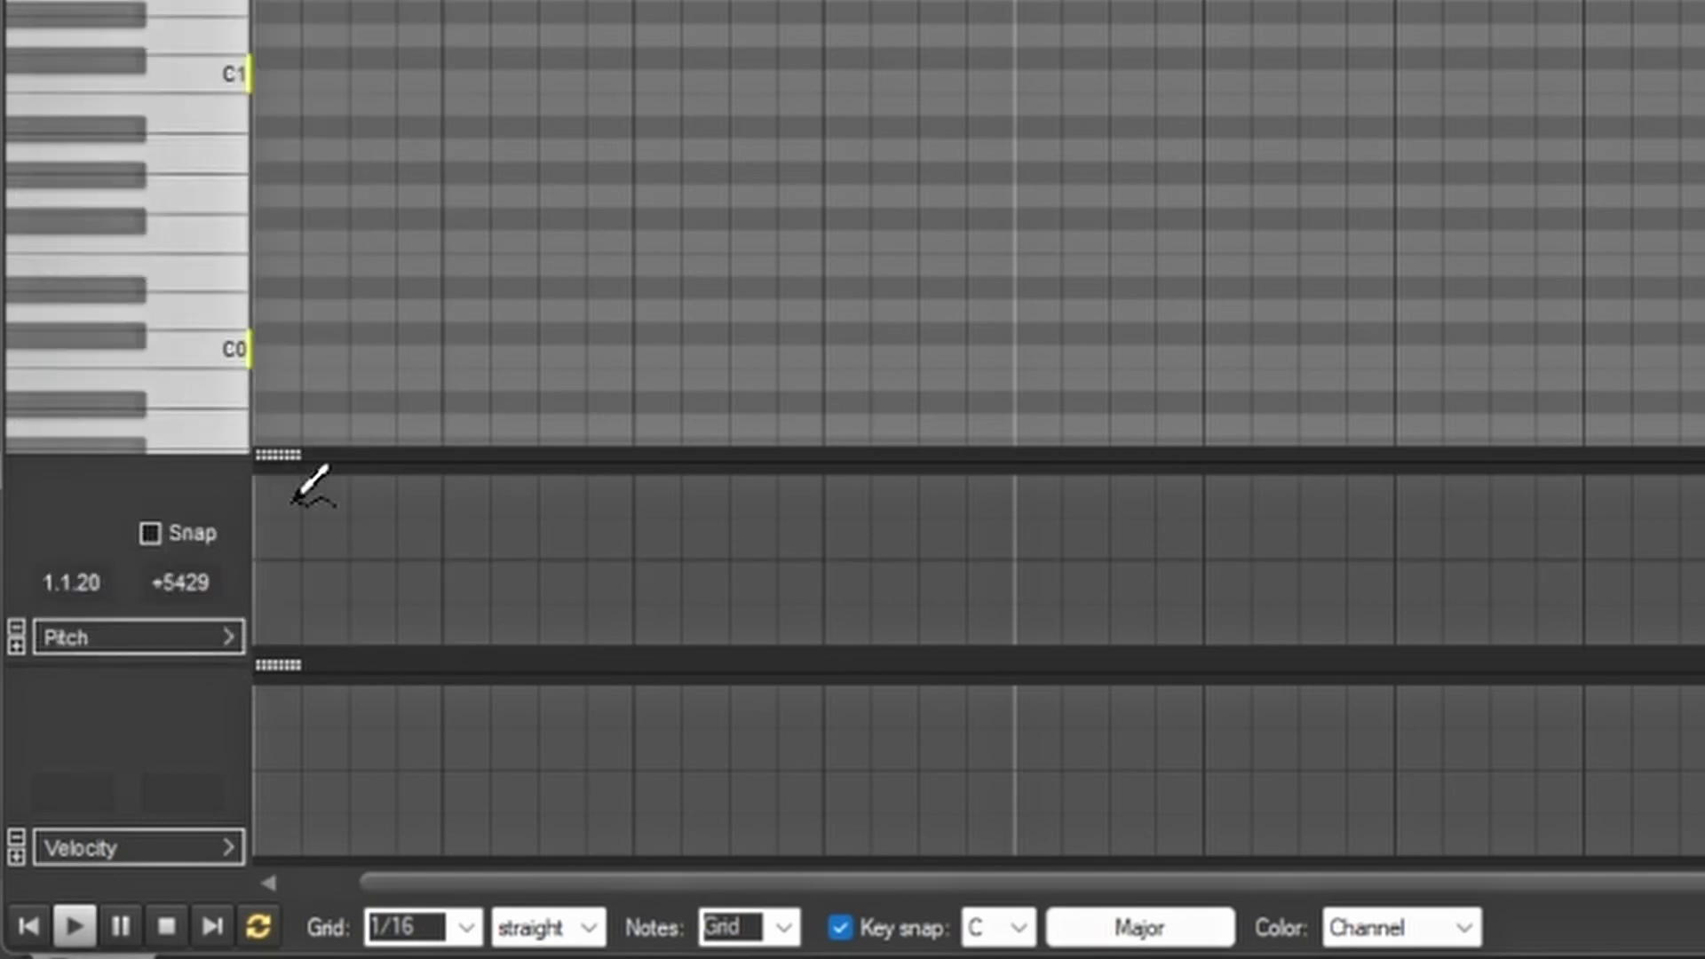
pyautogui.moveTo(274, 461); pyautogui.dragTo(343, 96)
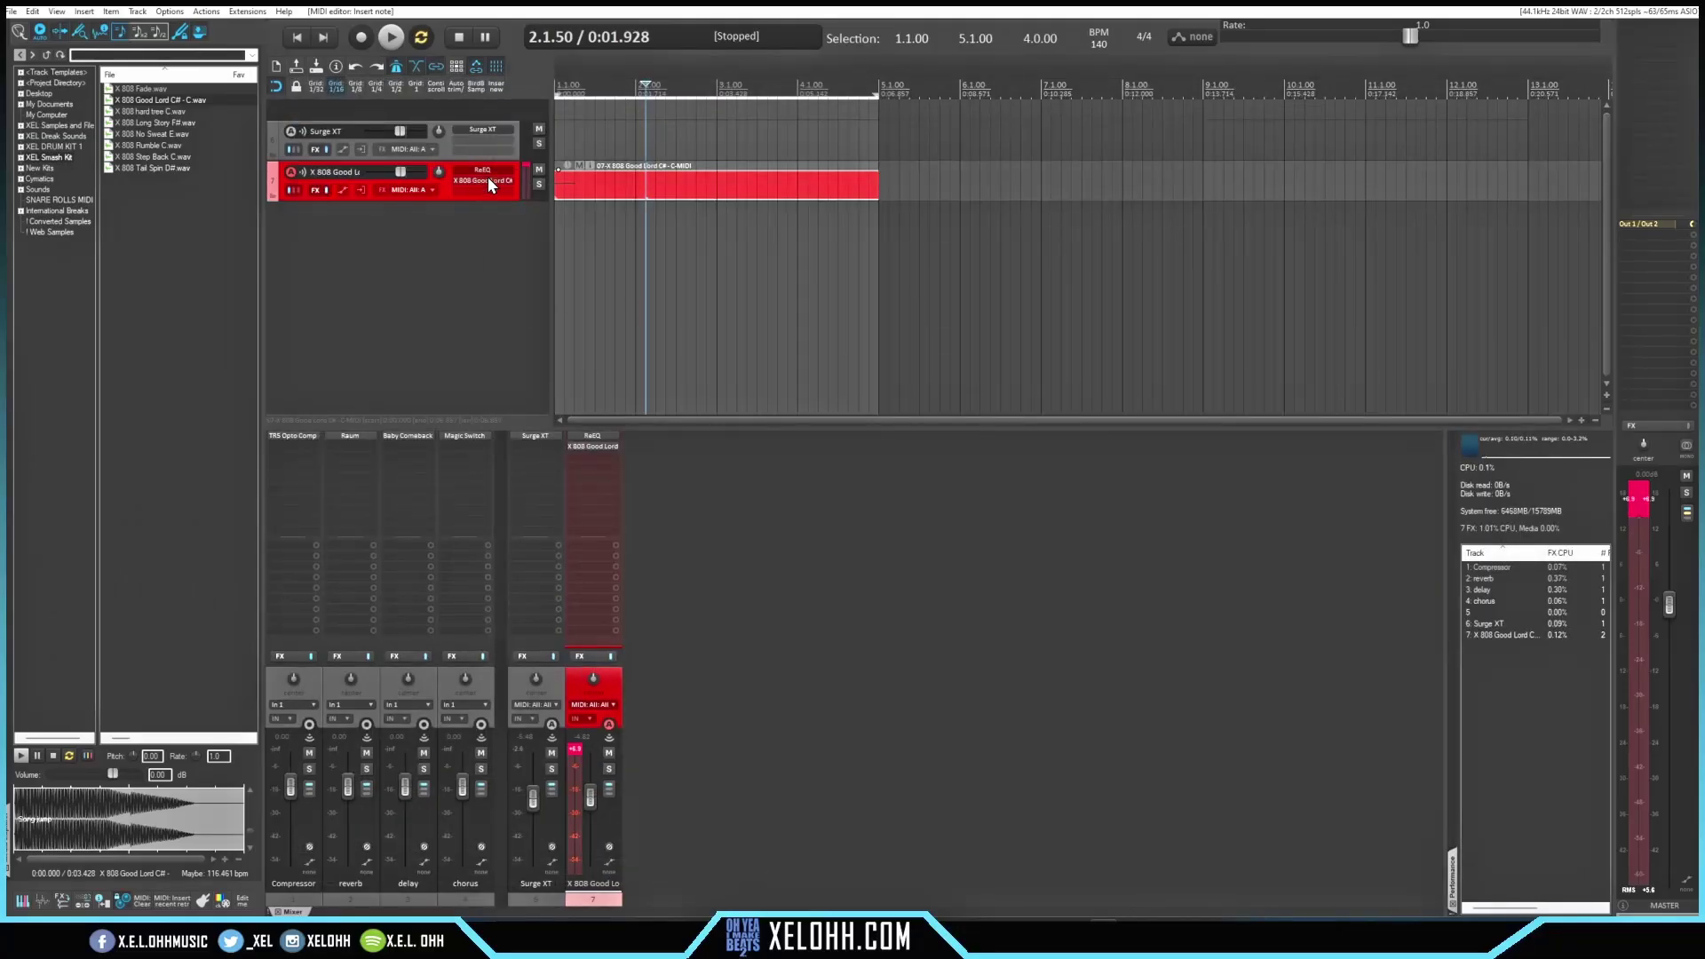
# Step: Set the 808 sampler to pitch start -48, one voice, obey note-offs, 4 ms note-off release override and 8 ms portamento
pyautogui.click(487, 182)
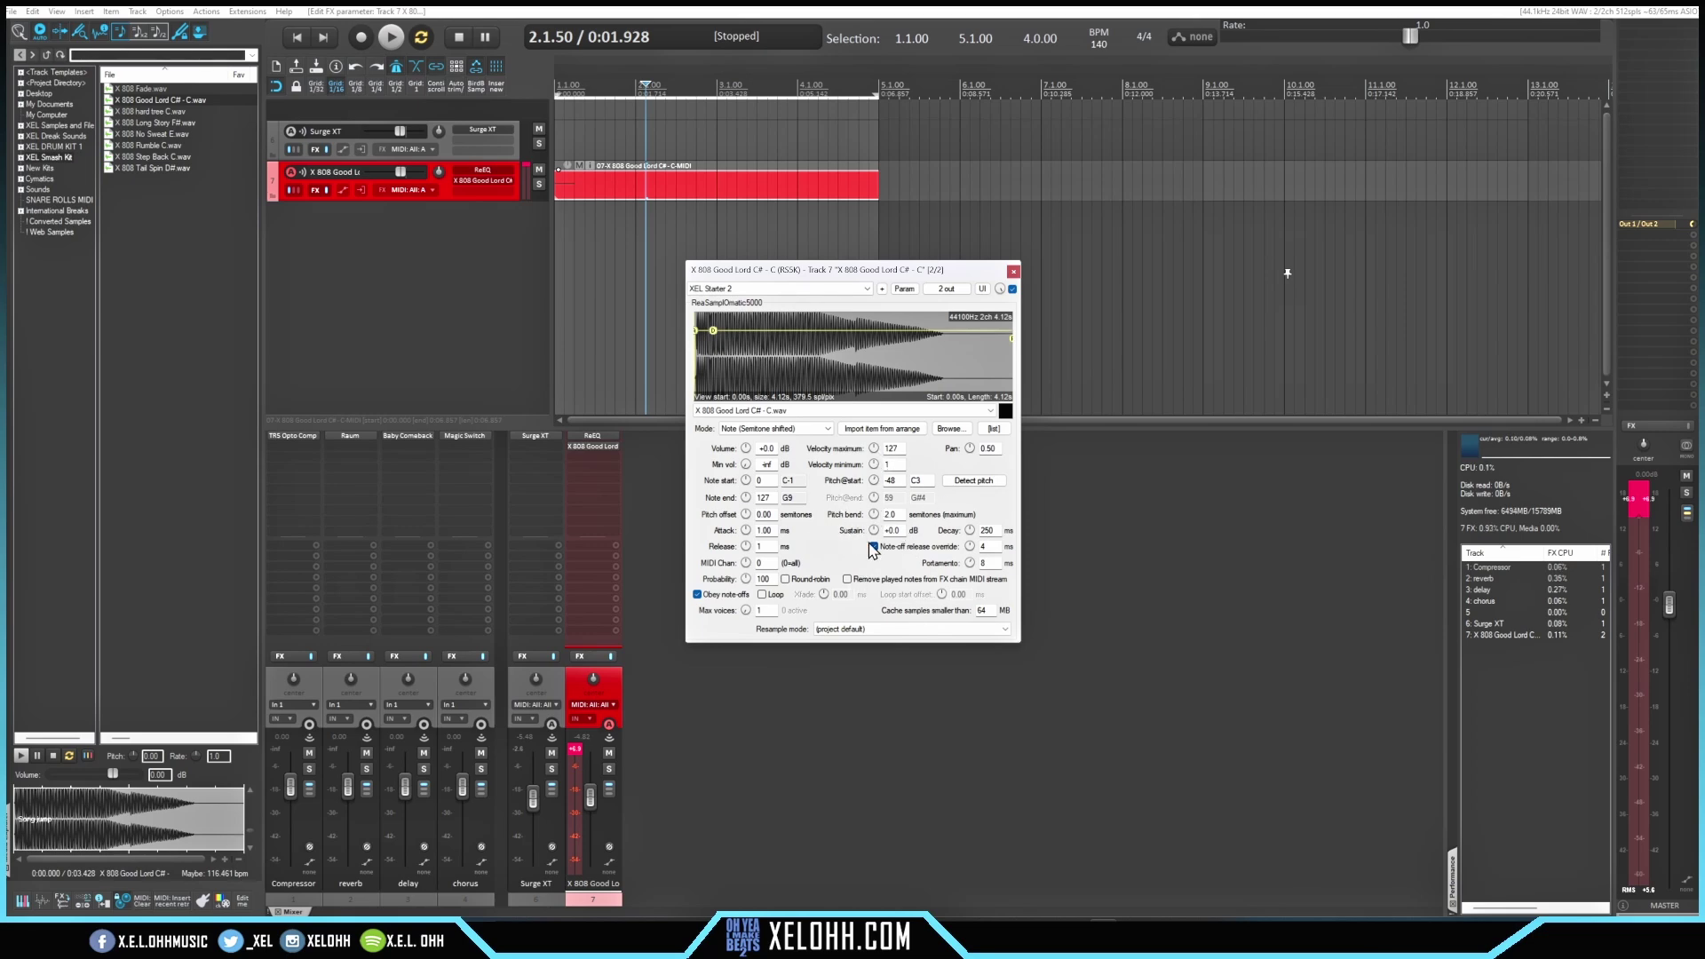
pyautogui.click(1012, 274)
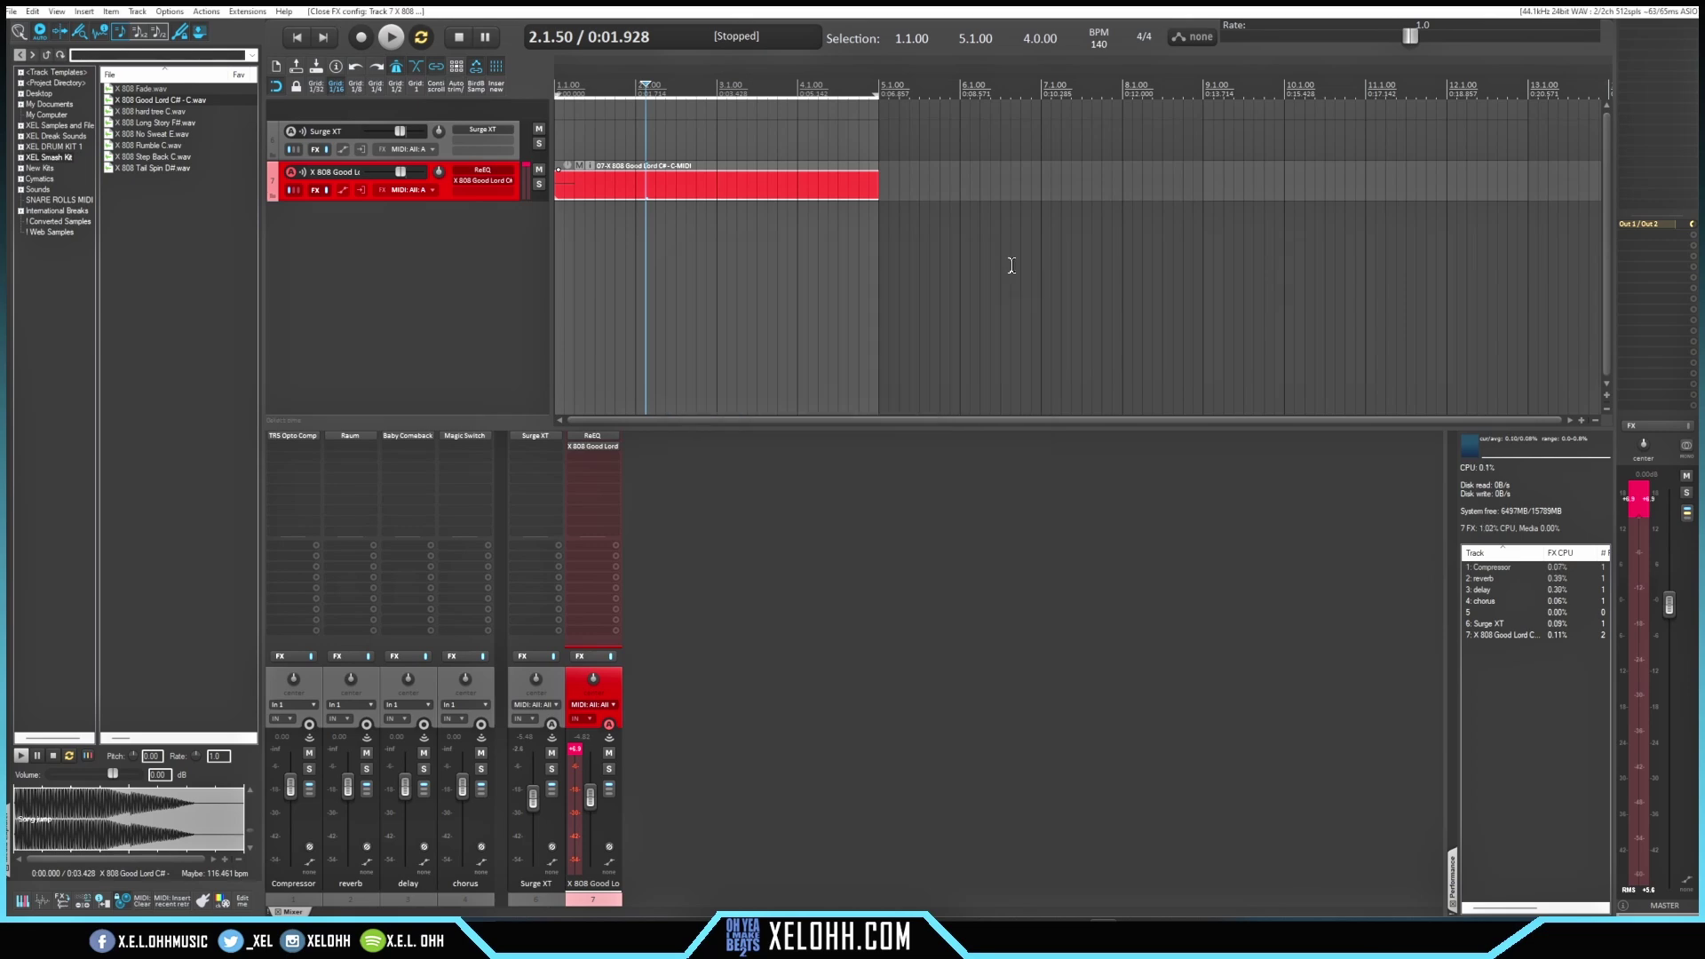
# Step: Reopen the 808 track's MIDI item and audition the C4 key on the piano roll
pyautogui.doubleClick(600, 190)
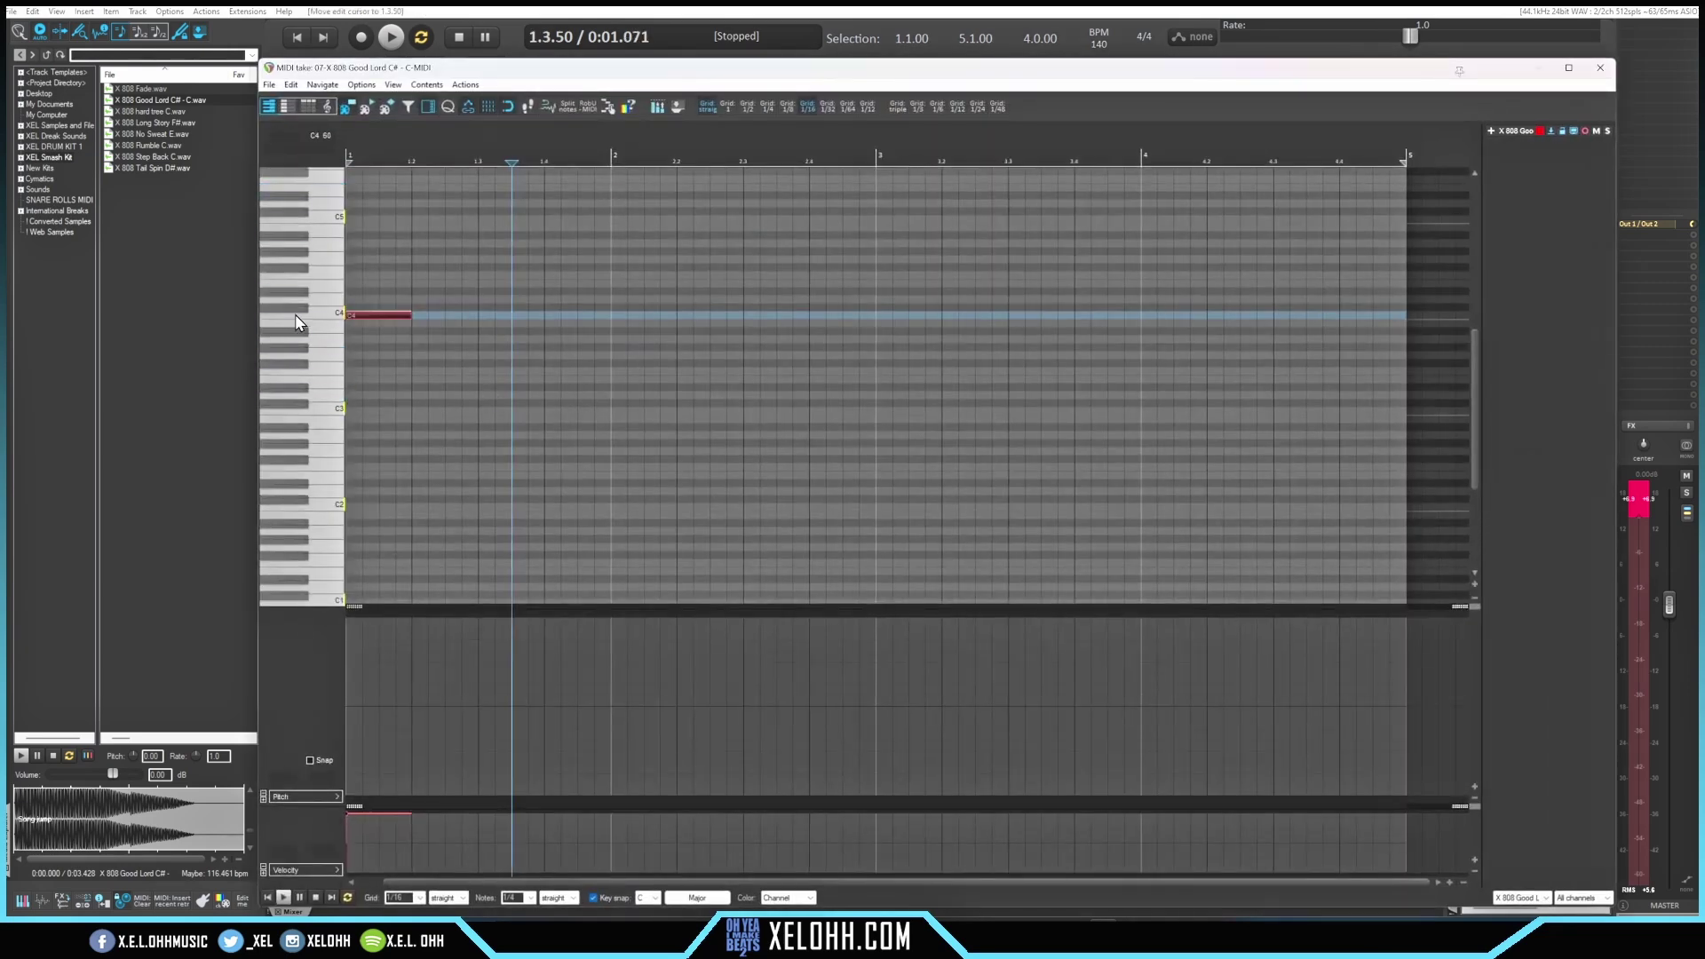
pyautogui.click(321, 324)
pyautogui.click(323, 324)
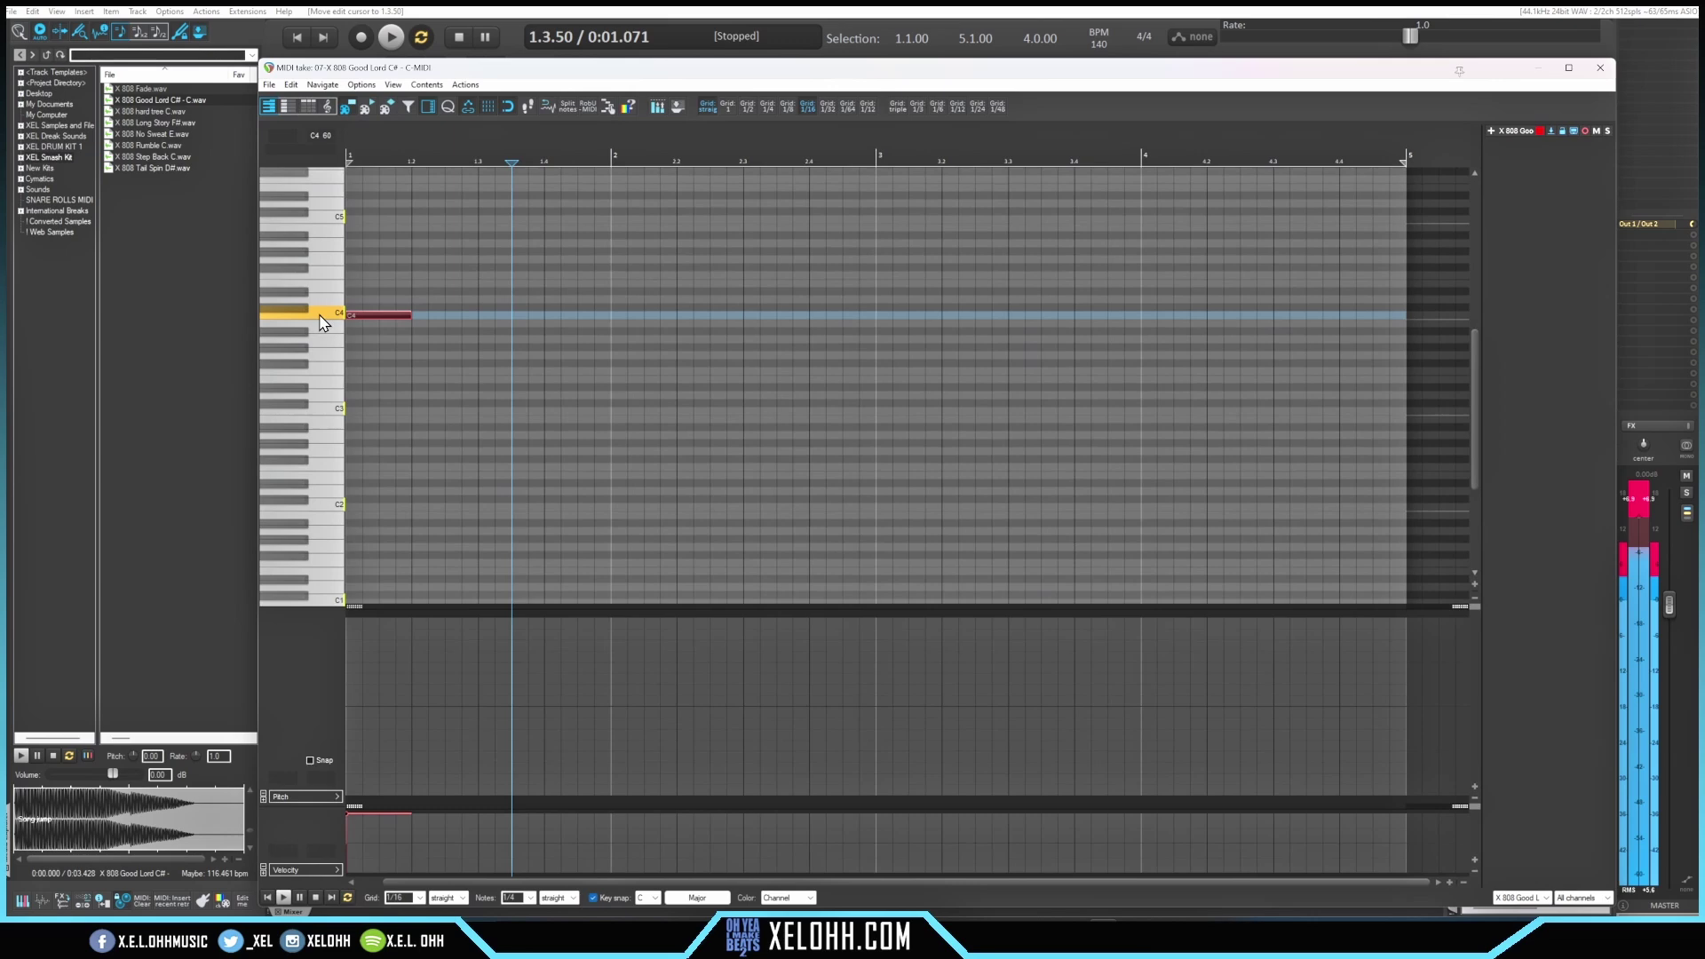
pyautogui.click(324, 325)
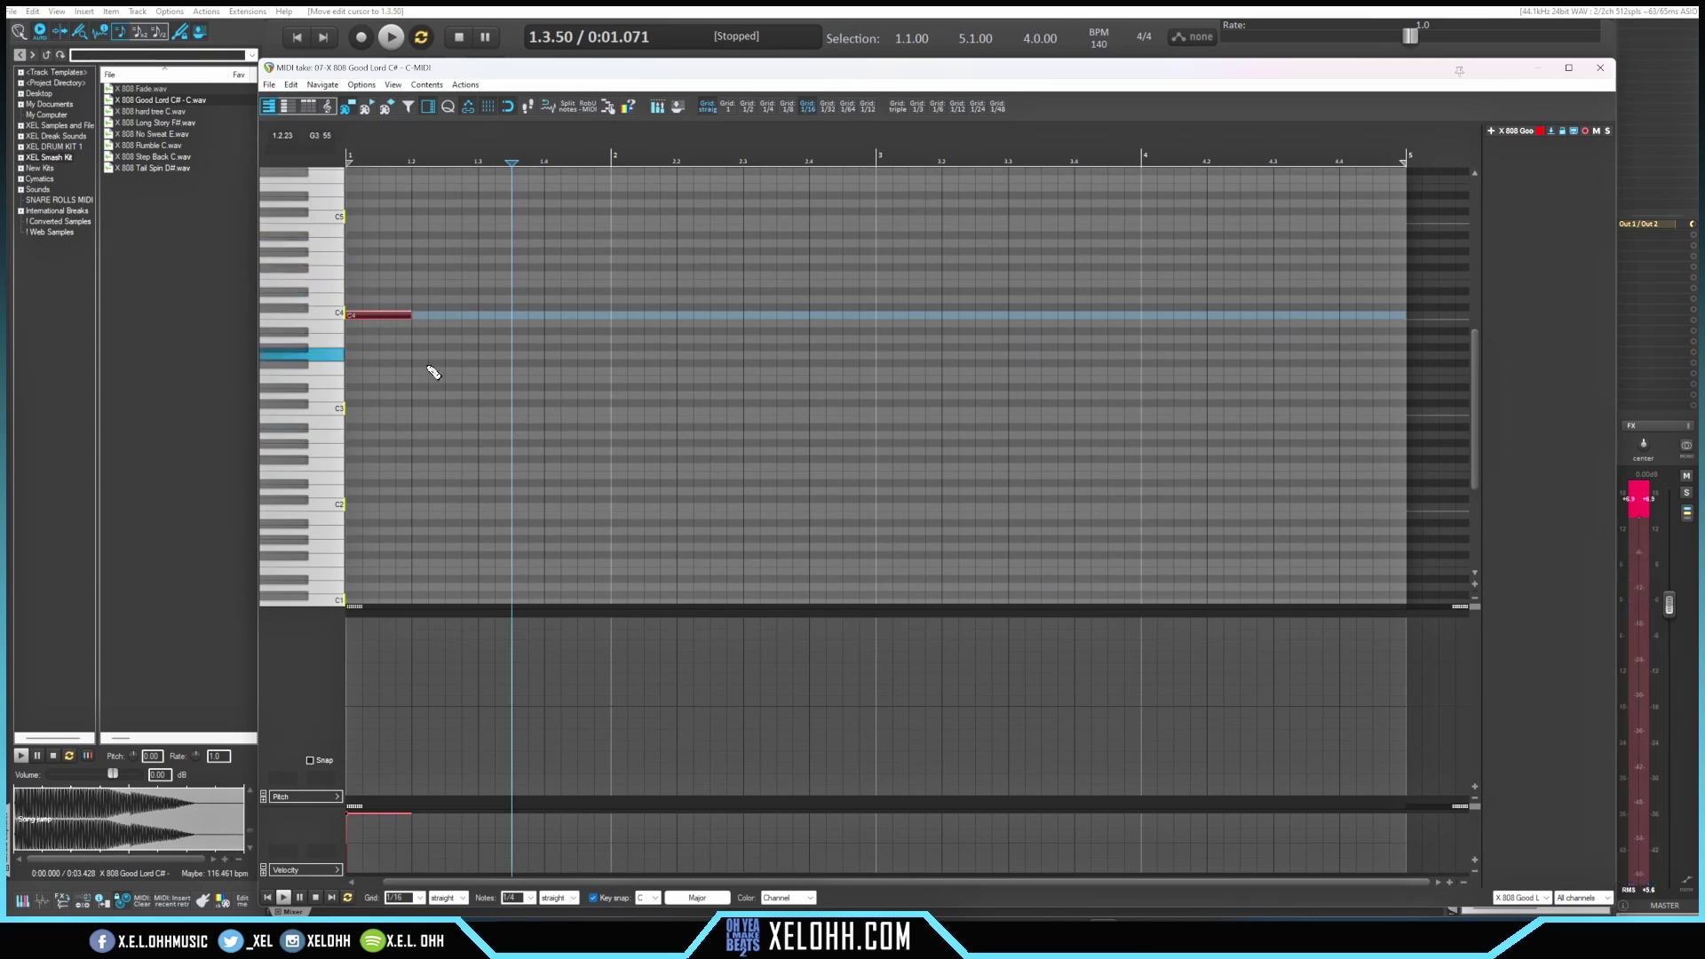
# Step: Play the item from the start, lengthen the first C4 note to one and a half beats, and play it again
pyautogui.press('Home')
pyautogui.press('space')
pyautogui.press('space')
pyautogui.moveTo(411, 314); pyautogui.dragTo(444, 314)
pyautogui.press('space')
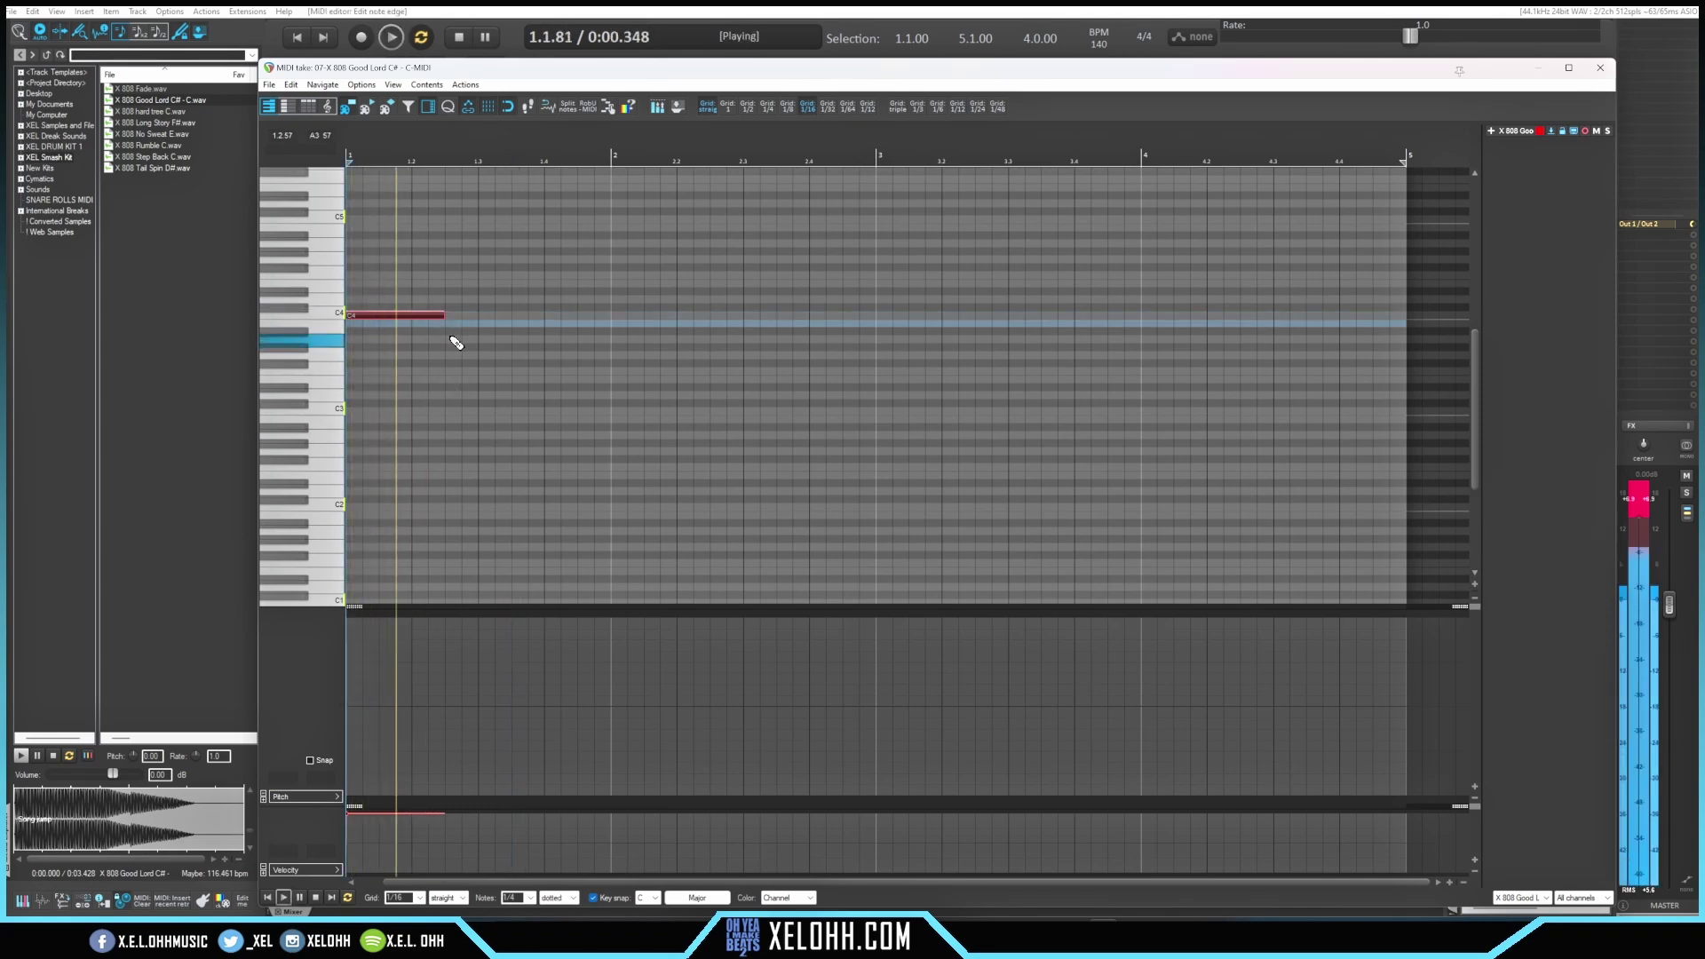
pyautogui.press('space')
# Step: Add one-beat C4 notes at beat 1.4, beat 2.2 and halfway through beat 2.3, and play back the pattern
pyautogui.click(546, 316)
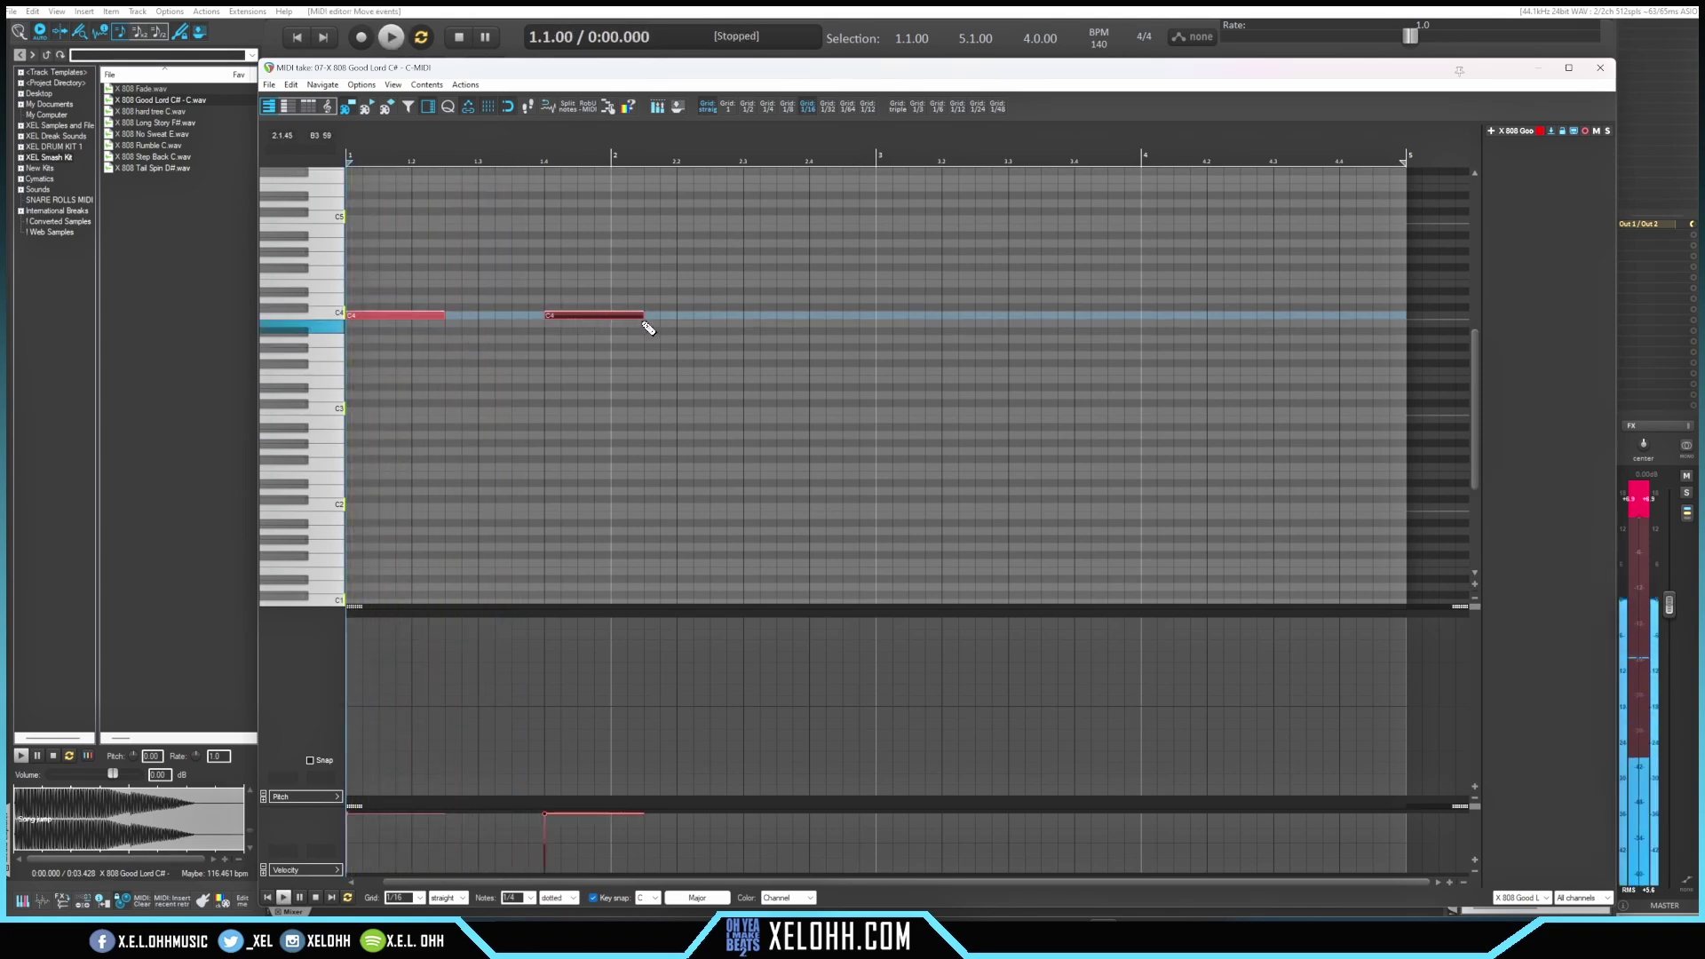
pyautogui.moveTo(642, 315); pyautogui.dragTo(611, 316)
pyautogui.click(684, 318)
pyautogui.click(684, 316)
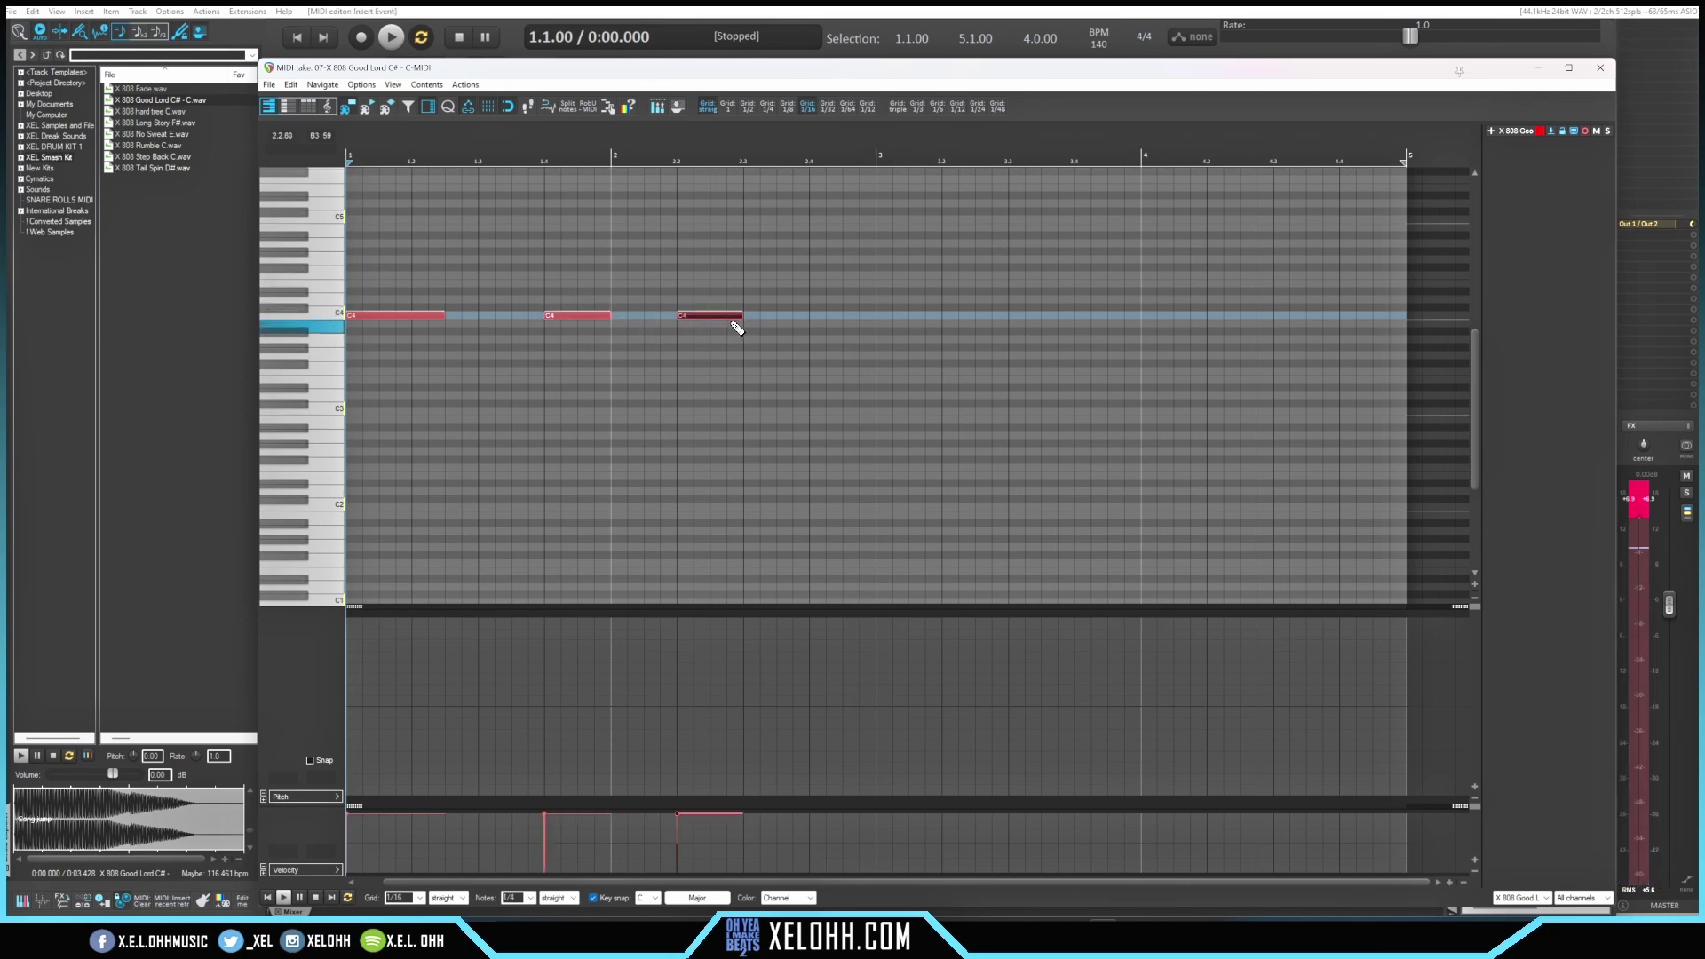
pyautogui.click(750, 316)
pyautogui.moveTo(786, 315); pyautogui.dragTo(844, 316)
pyautogui.press('space')
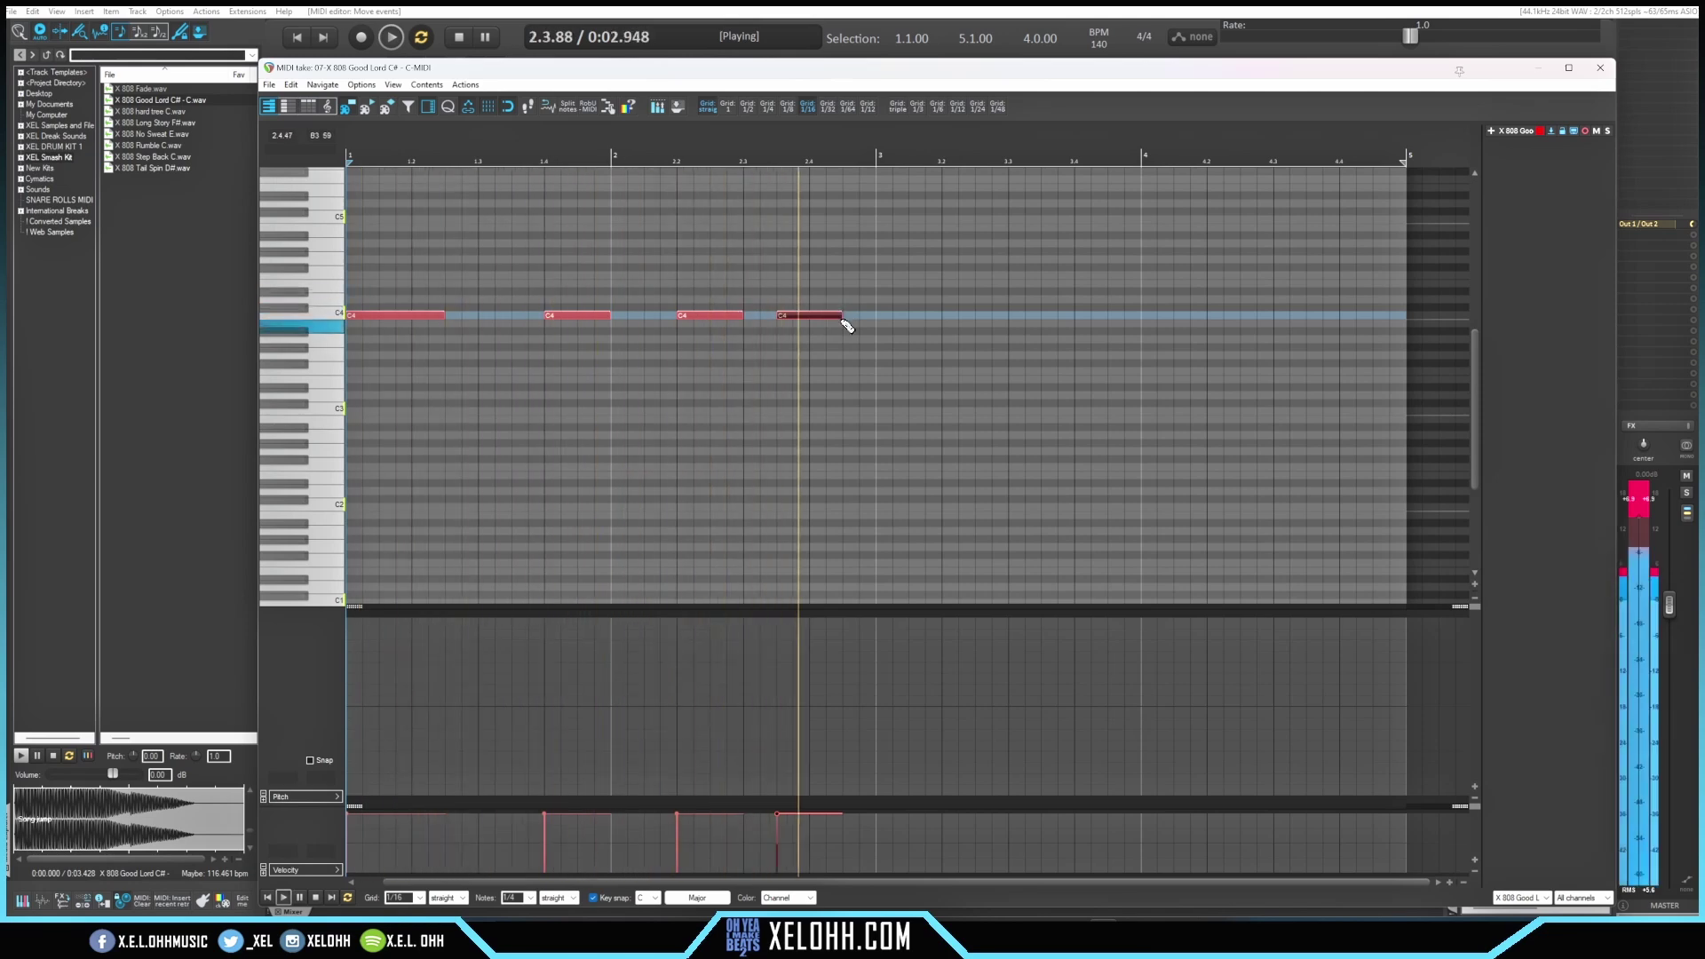
pyautogui.press('space')
# Step: Shorten the fourth note to half a beat, duplicate all four notes to start at bar 3, and play the full pattern
pyautogui.moveTo(842, 316); pyautogui.dragTo(346, 274)
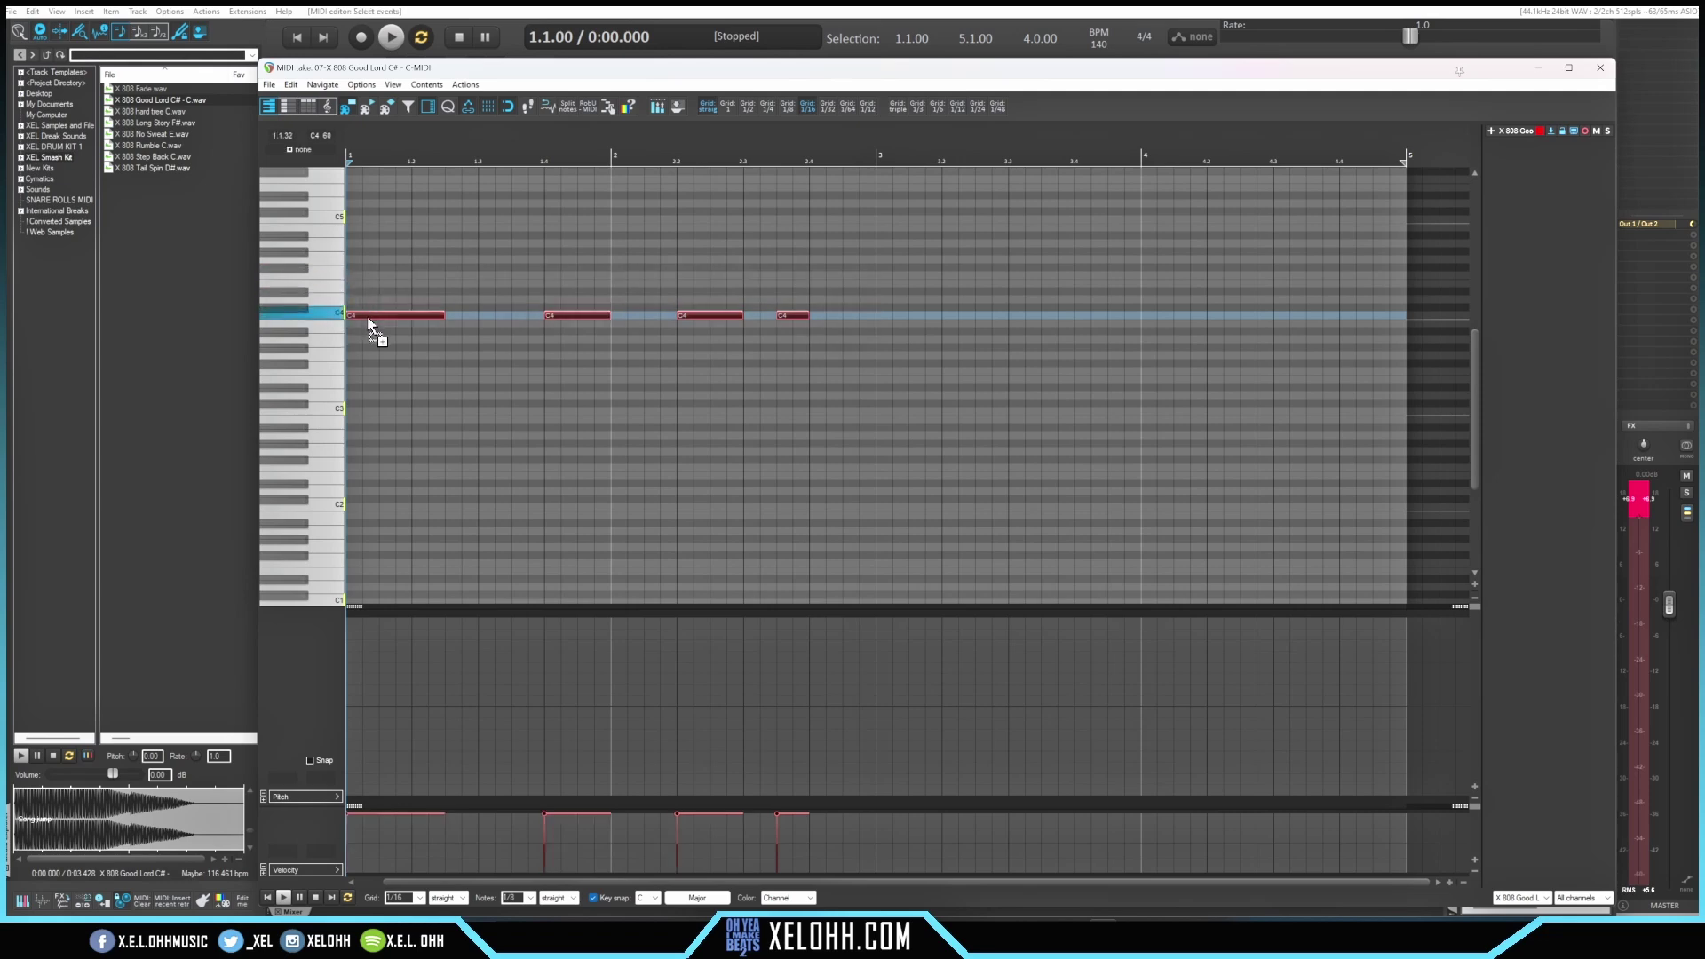
pyautogui.hotkey('ctrl', 'd')
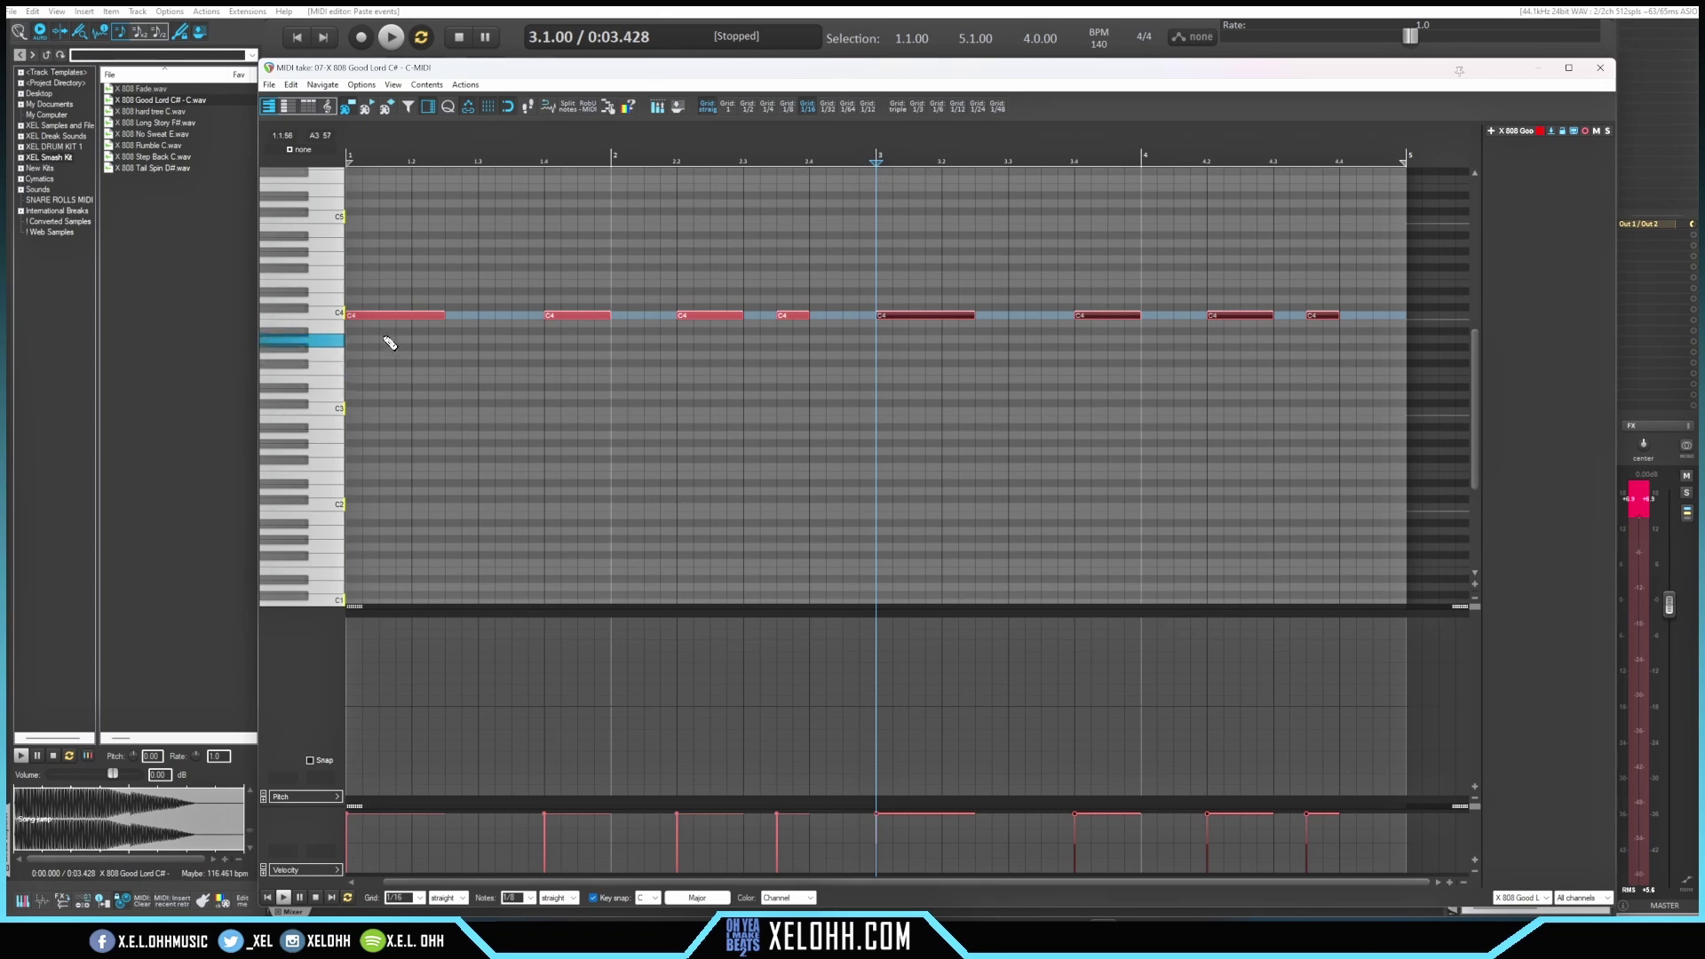
pyautogui.press('Home')
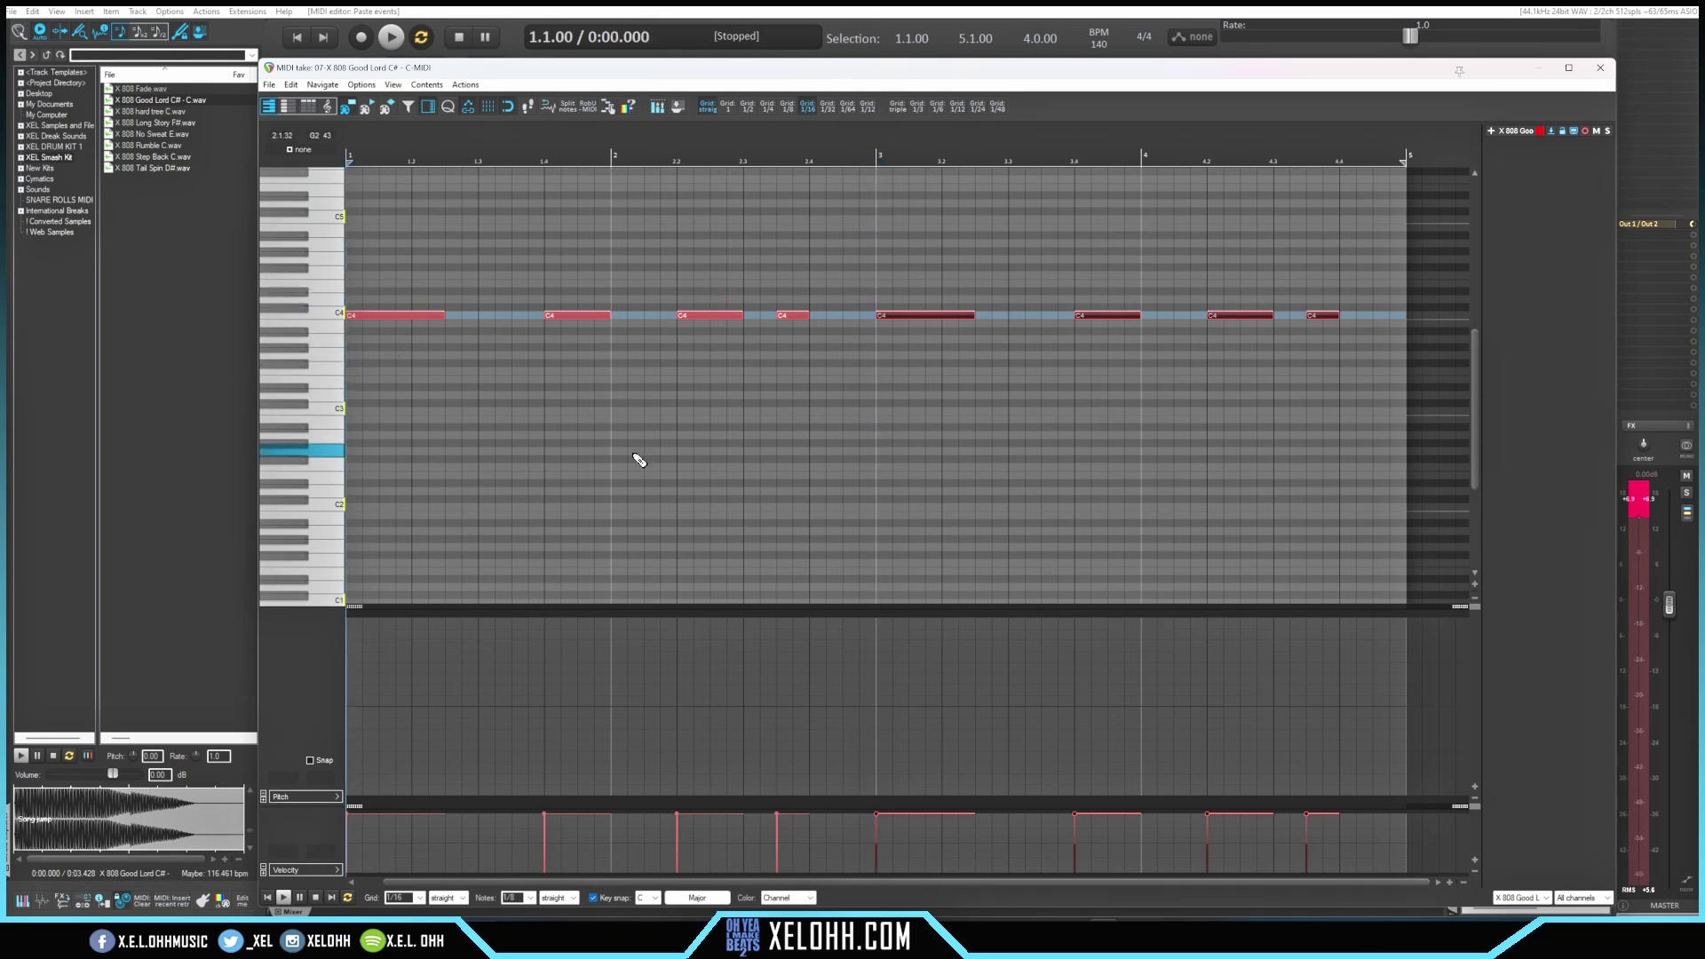
pyautogui.press('space')
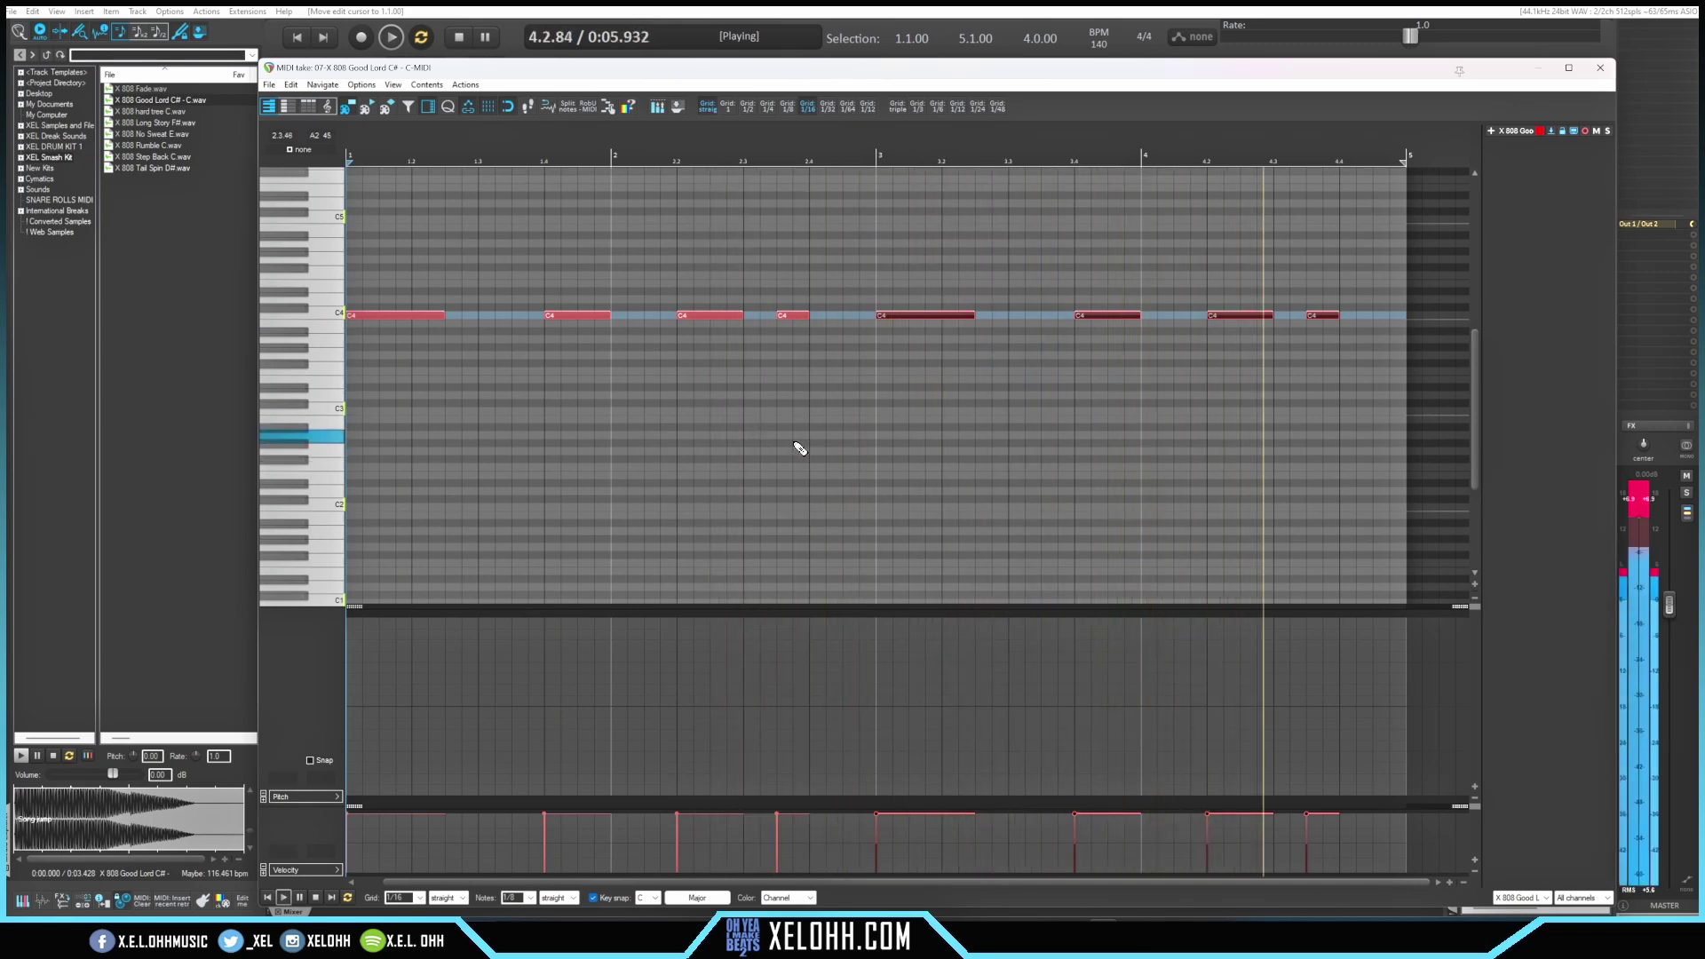
pyautogui.press('space')
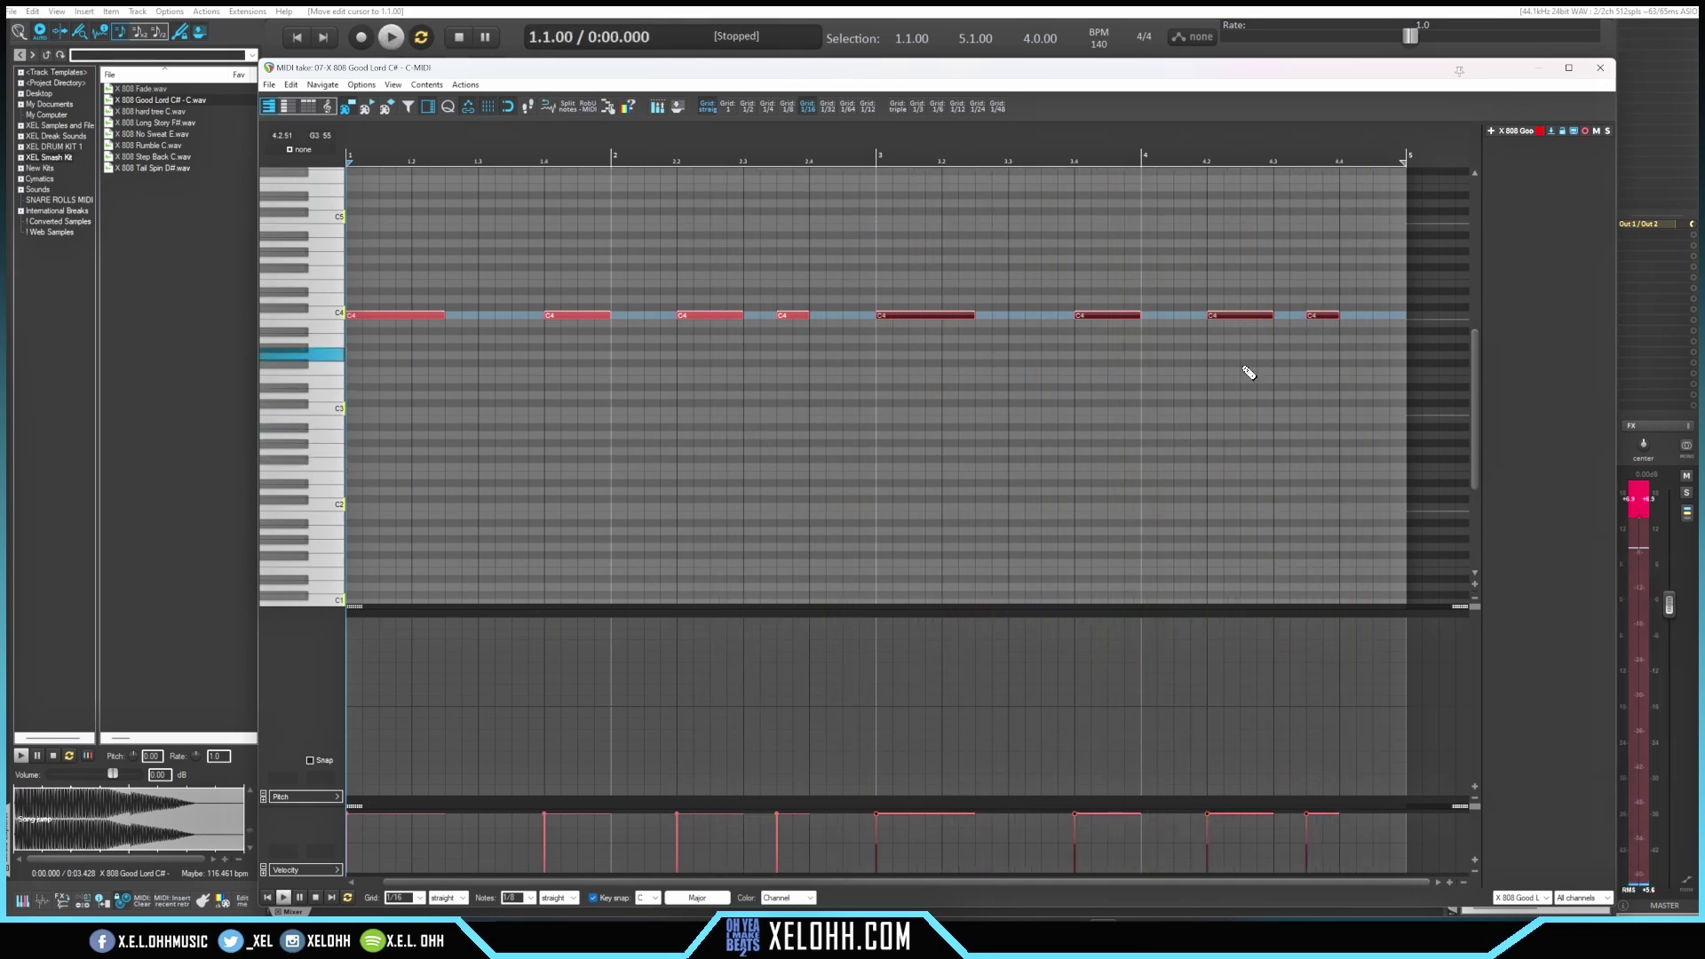
# Step: Fill the last beat of bar 4 with two half-beat C4 notes directly after the final note
pyautogui.click(1351, 322)
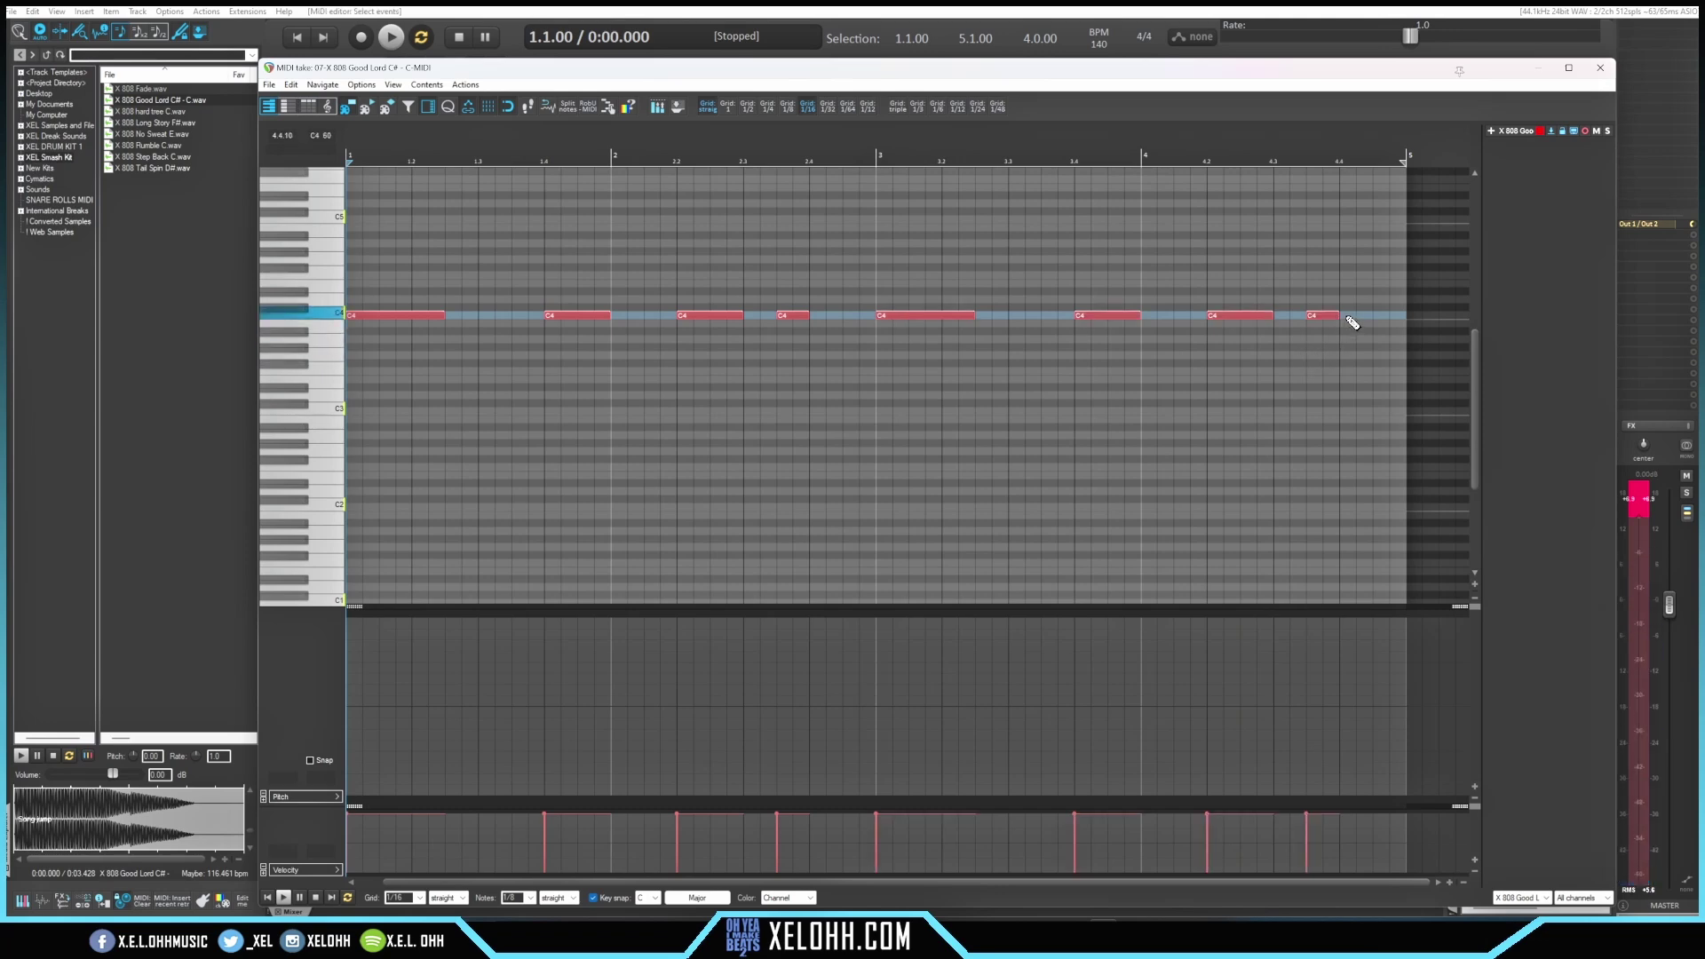
pyautogui.click(1331, 317)
pyautogui.click(1348, 317)
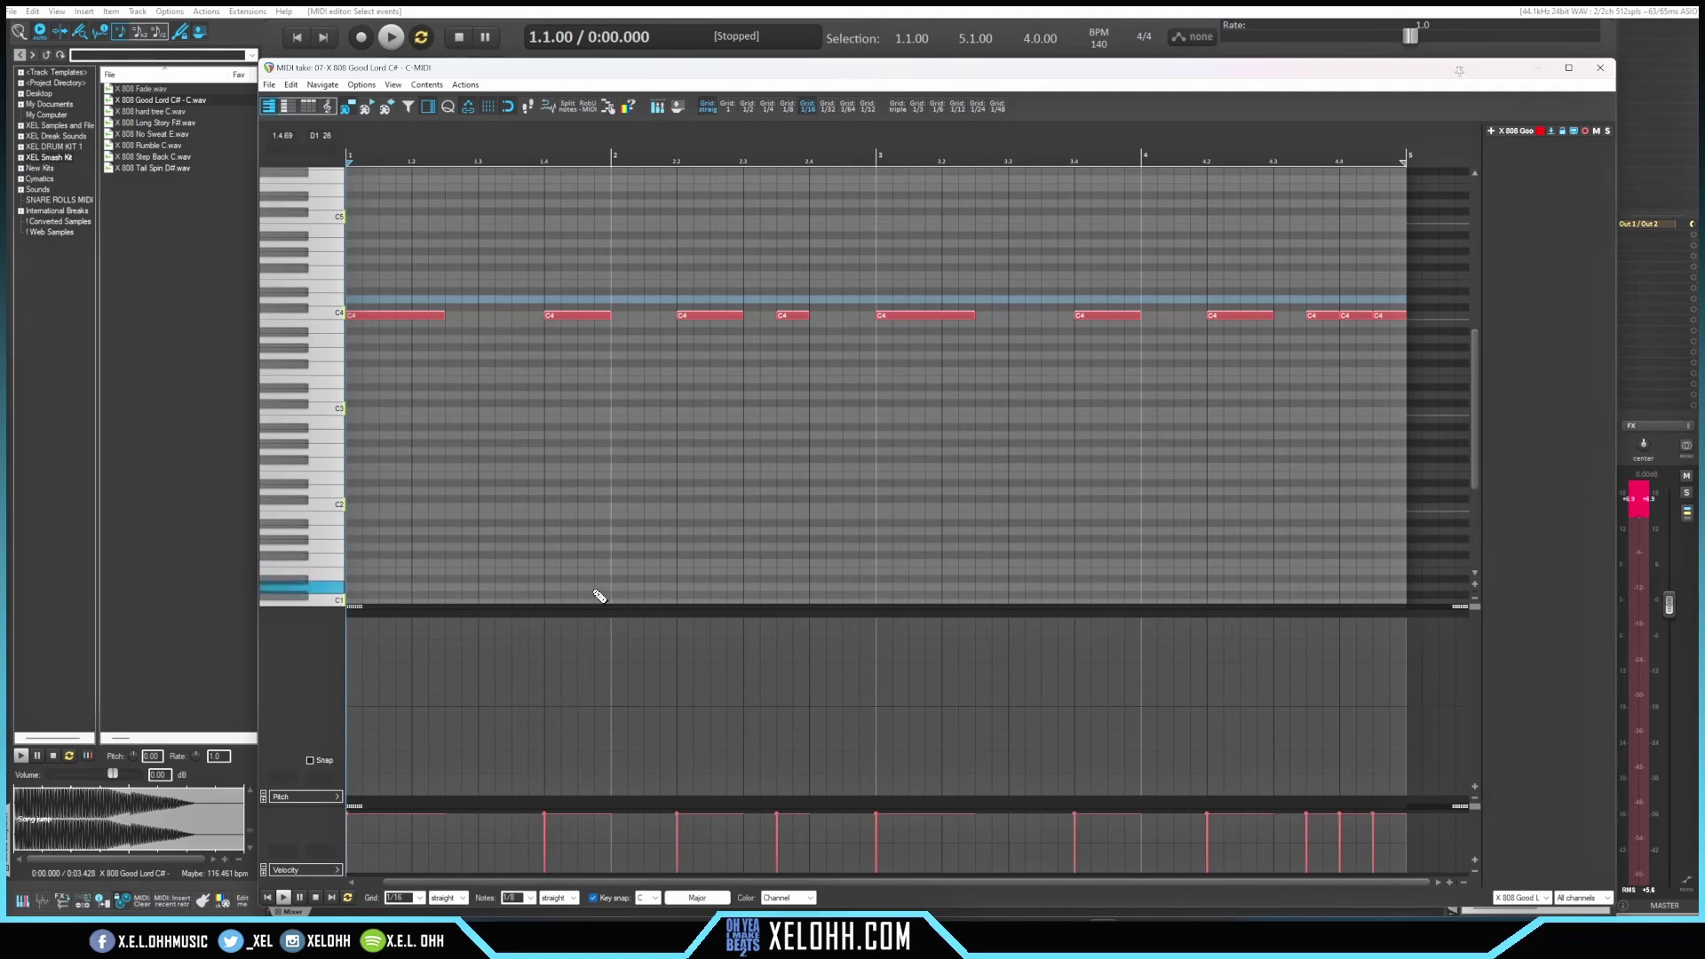
# Step: Add a centred pitch node just before the second note, and set the pitchwheel range to 24 semitones with snap enabled
pyautogui.click(575, 316)
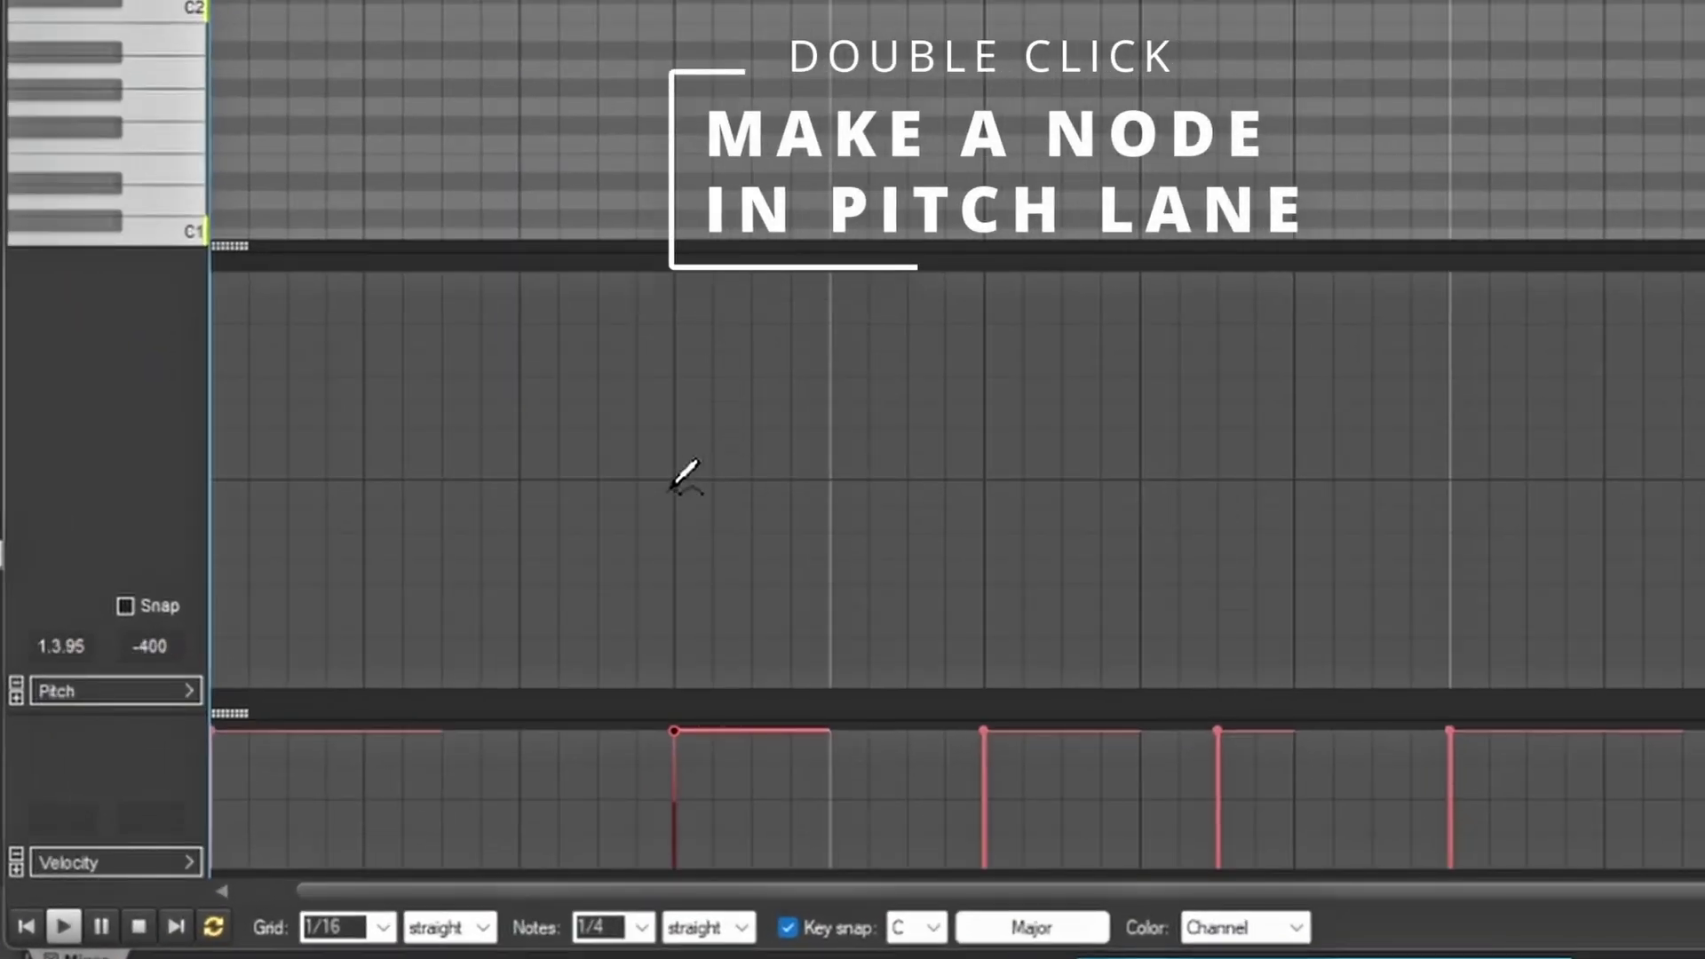
pyautogui.doubleClick(671, 482)
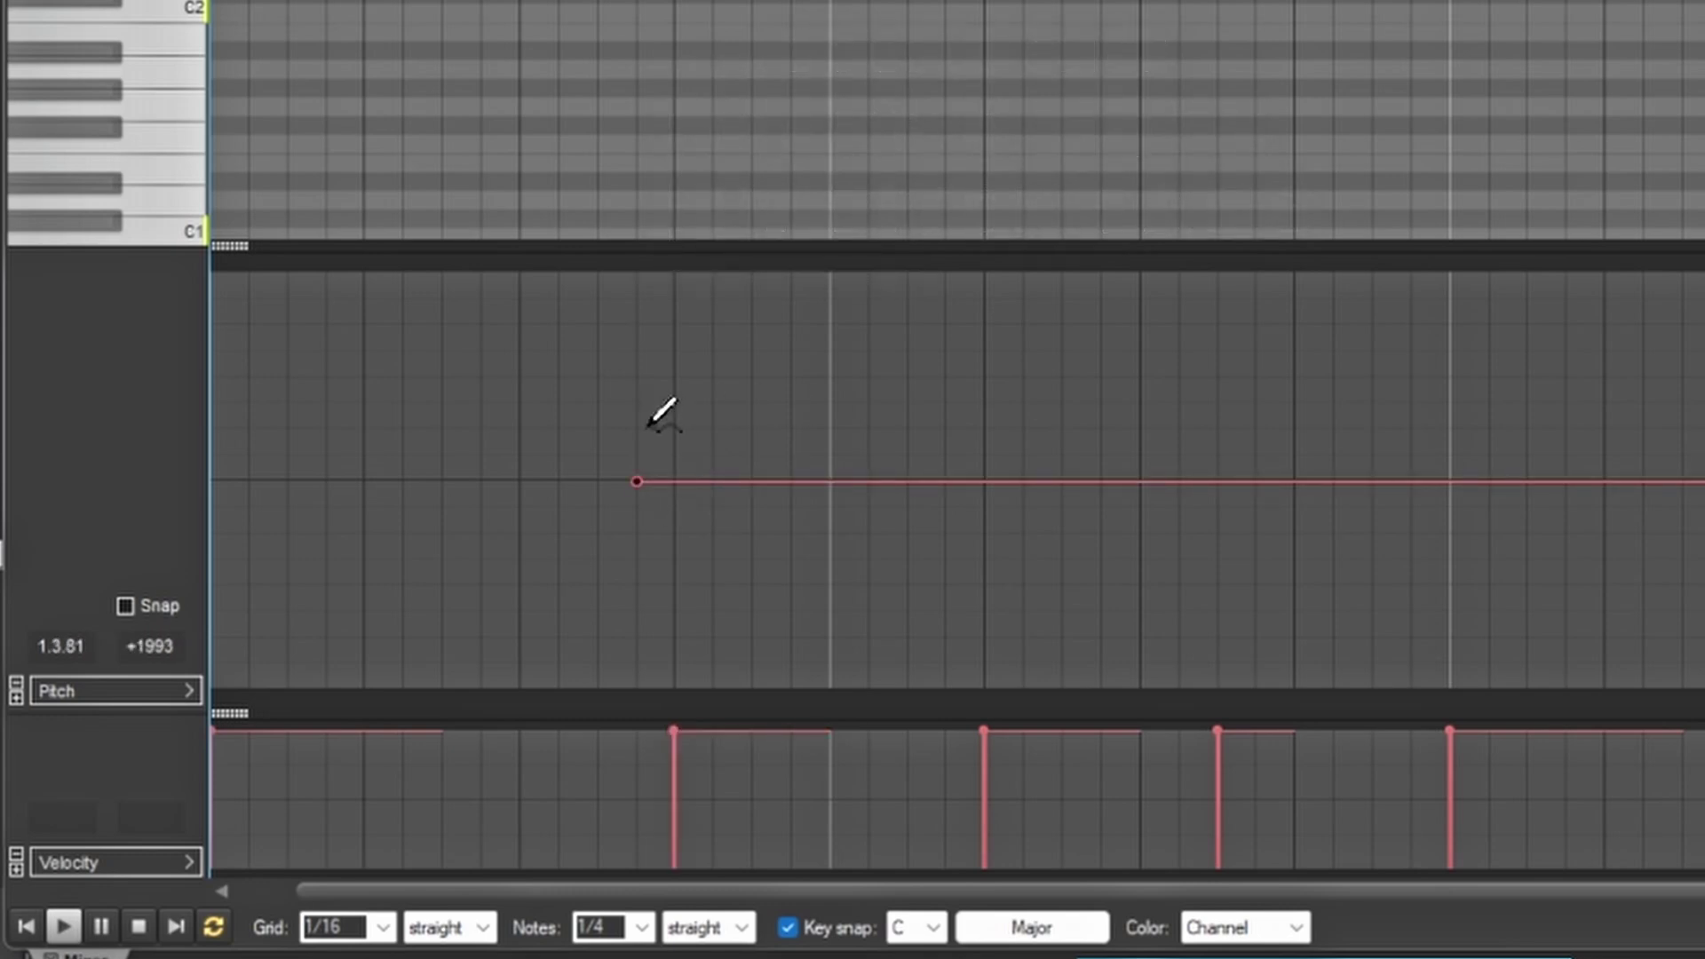
pyautogui.rightClick(125, 605)
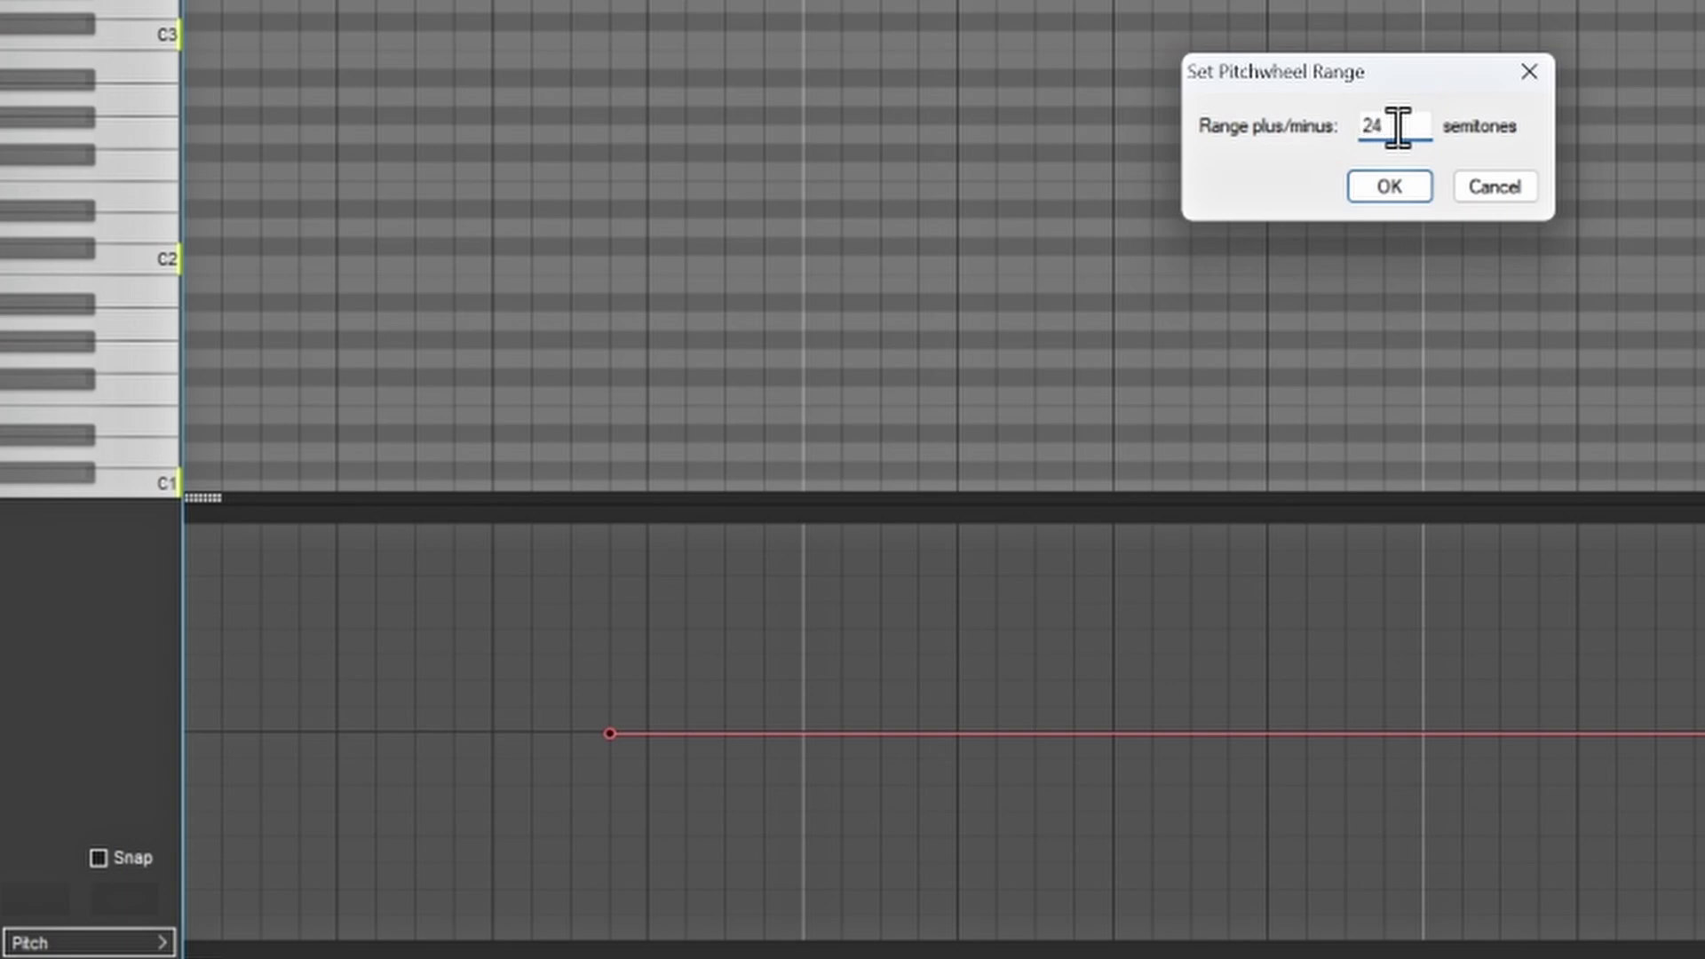
pyautogui.press('Return')
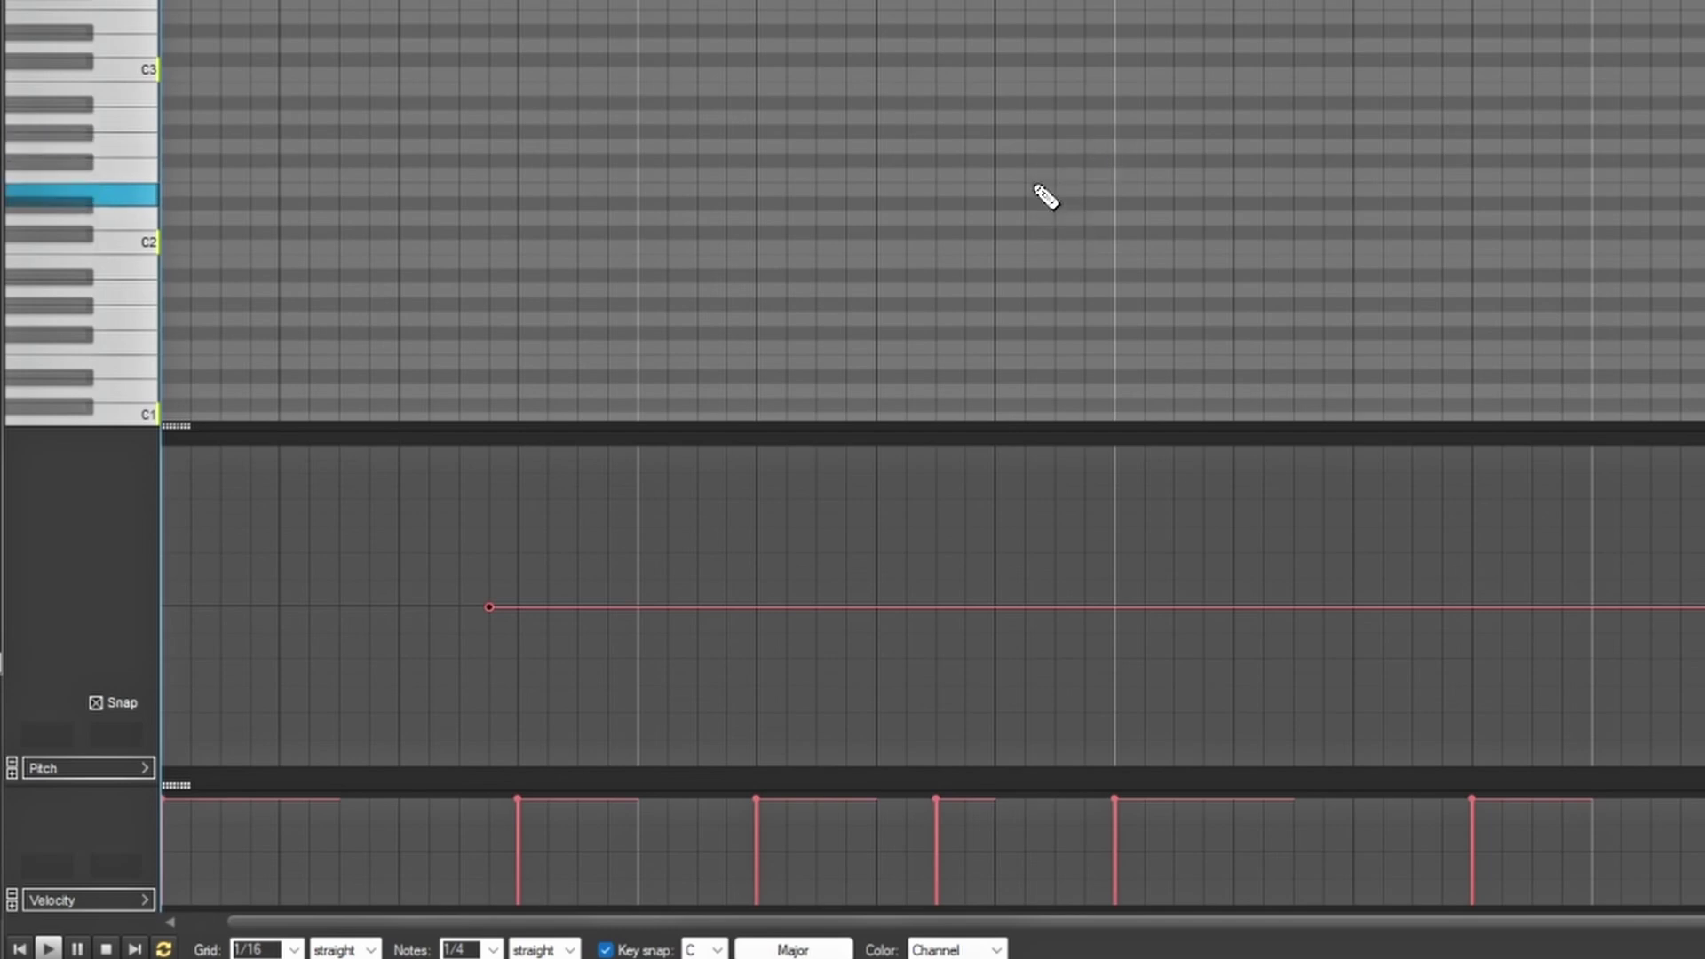
# Step: Add another node on the pitch line just after the second note's start and delete it
pyautogui.moveTo(587, 608)
pyautogui.mouseDown()
pyautogui.moveTo(591, 520)
pyautogui.moveTo(613, 660)
pyautogui.moveTo(621, 540)
pyautogui.moveTo(621, 601)
pyautogui.mouseUp()
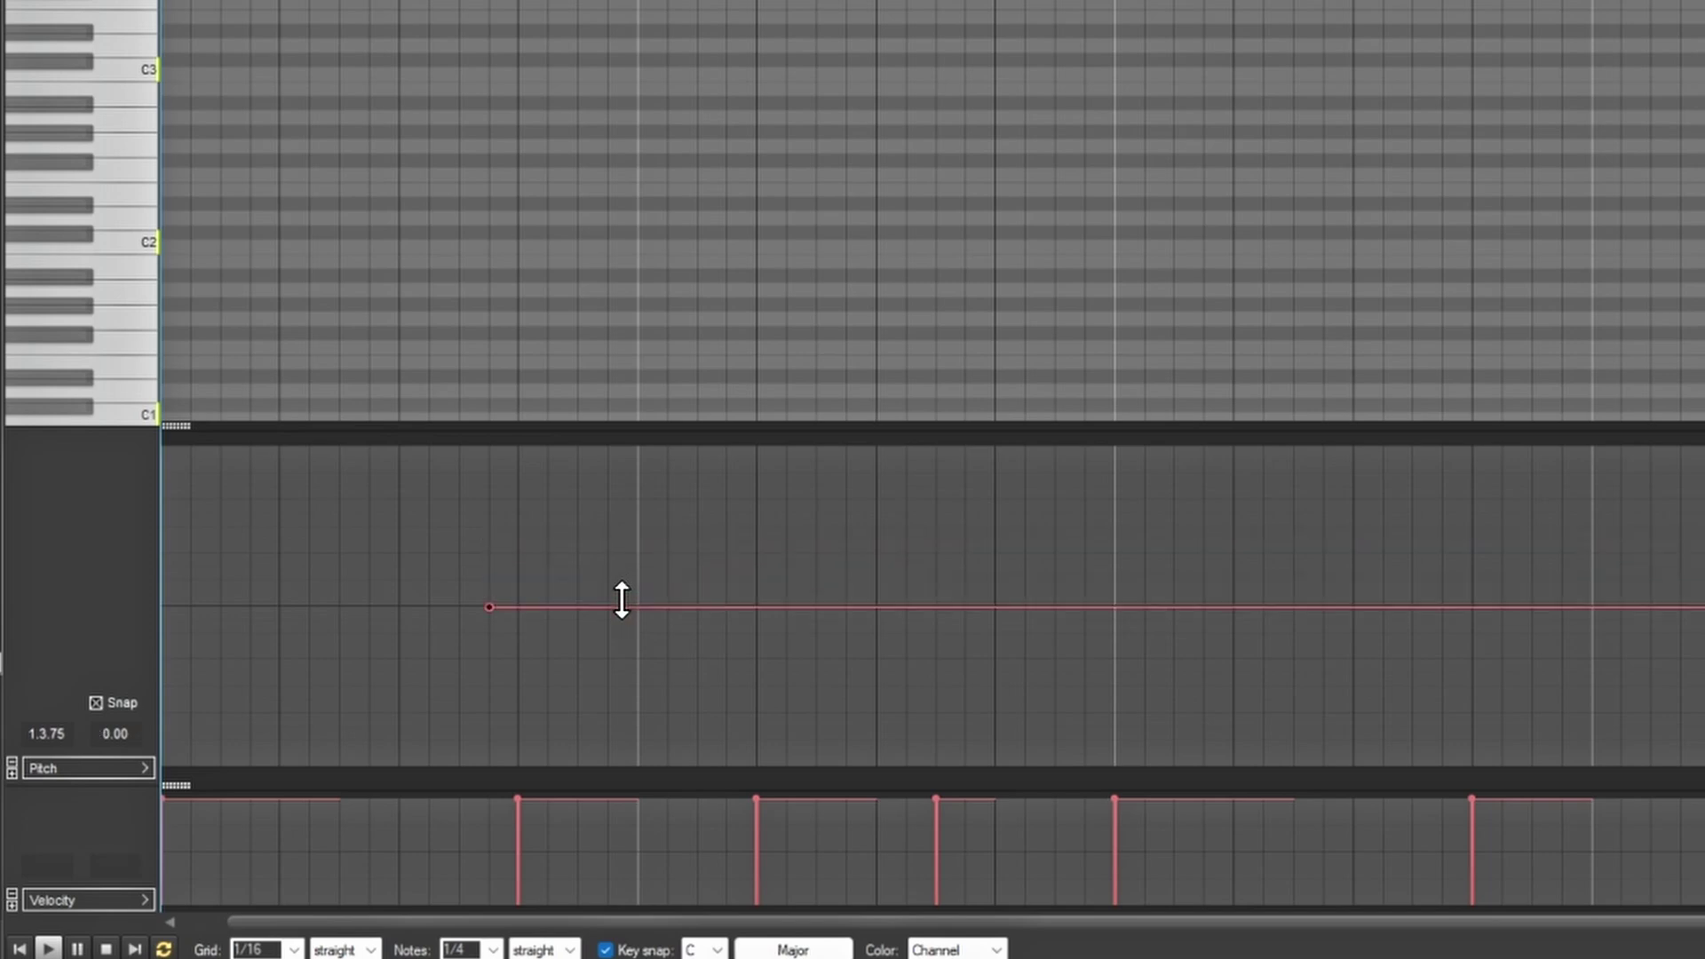
pyautogui.keyDown('shift'); pyautogui.click(548, 607); pyautogui.keyUp('shift')
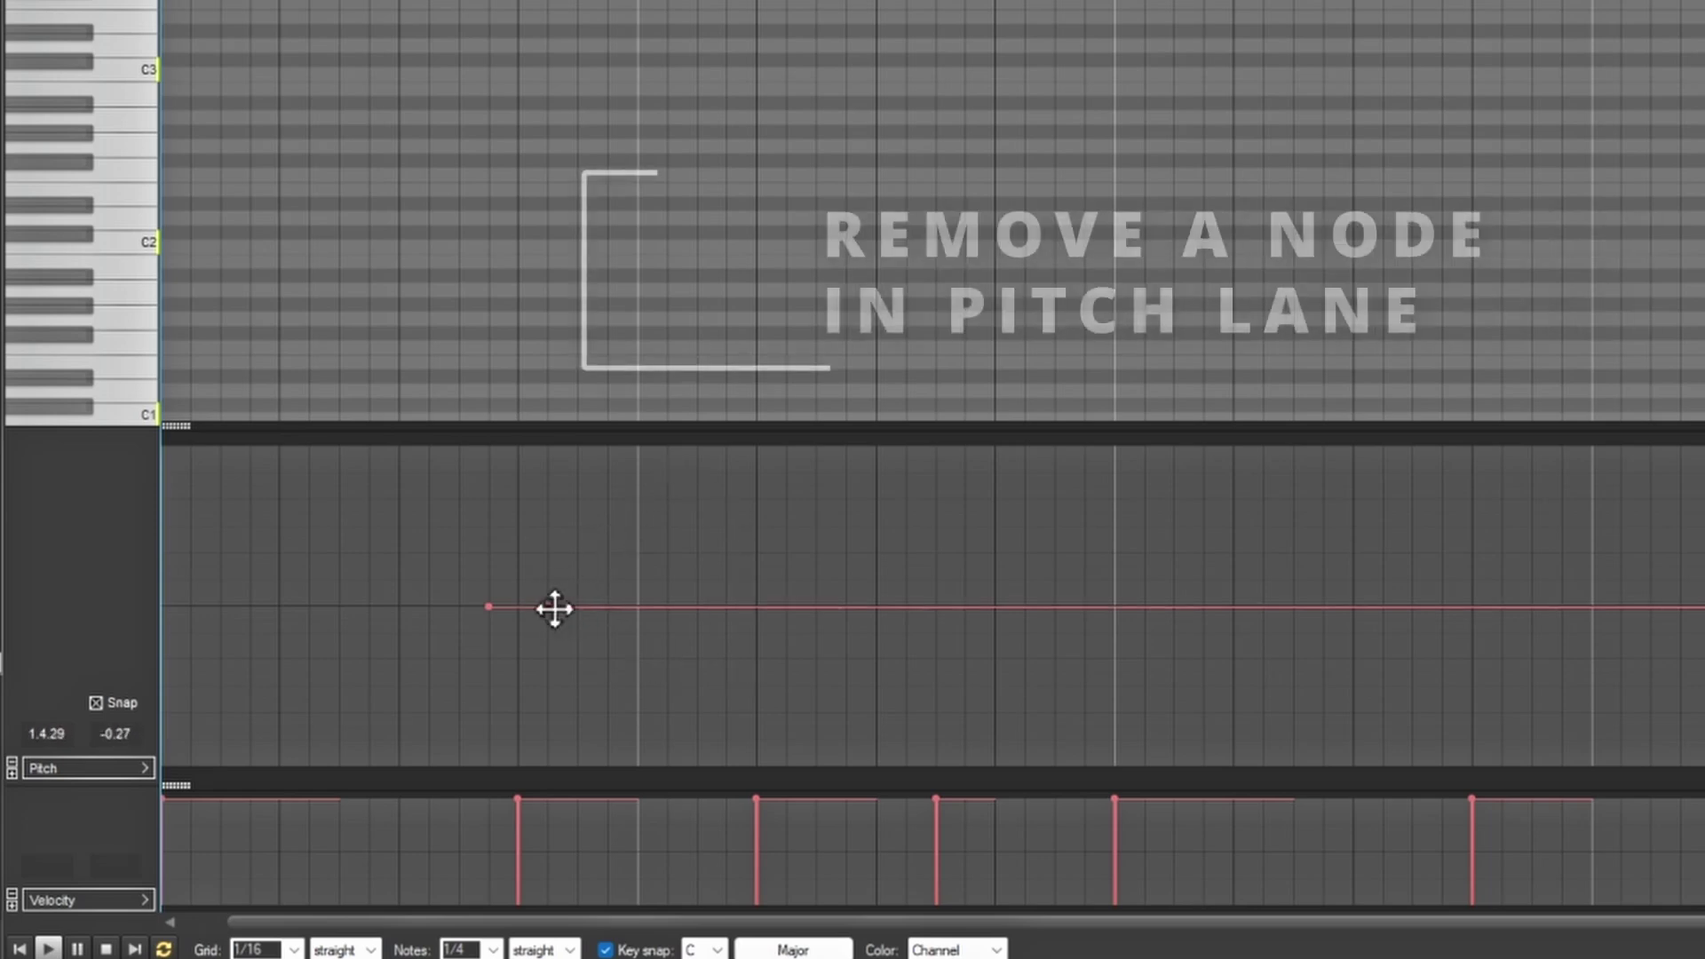
pyautogui.rightClick(549, 608)
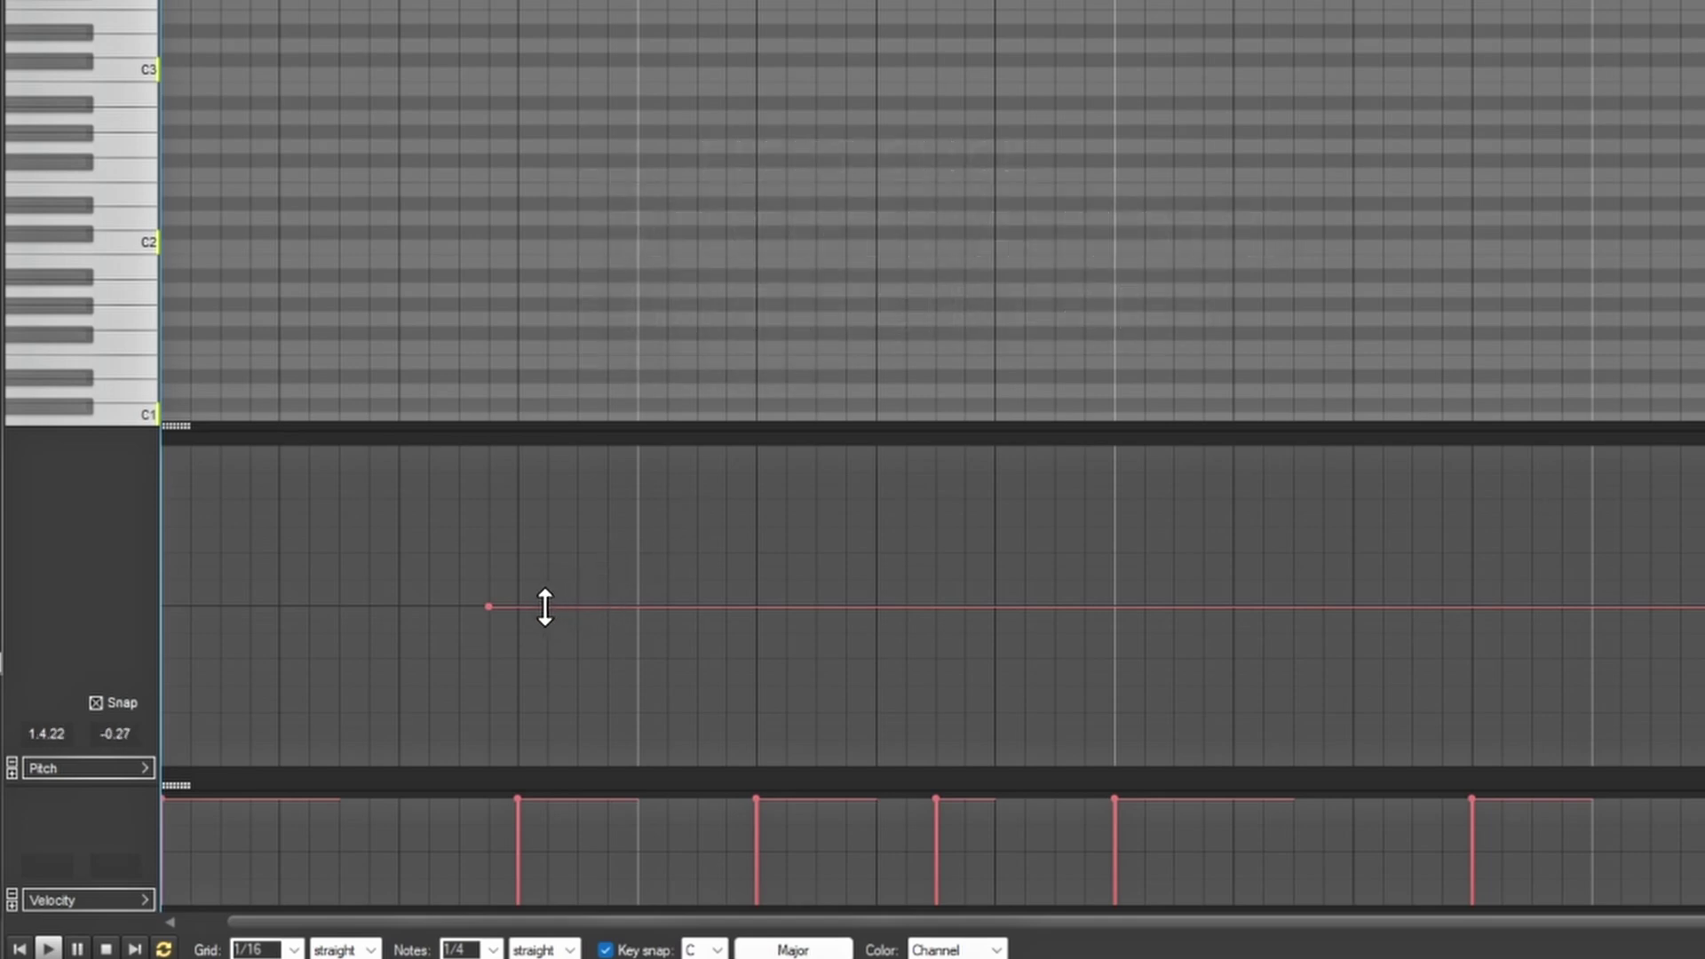
# Step: Add a raised pitch node just after the second note's start and set its CC curve shape to Square
pyautogui.click(547, 537)
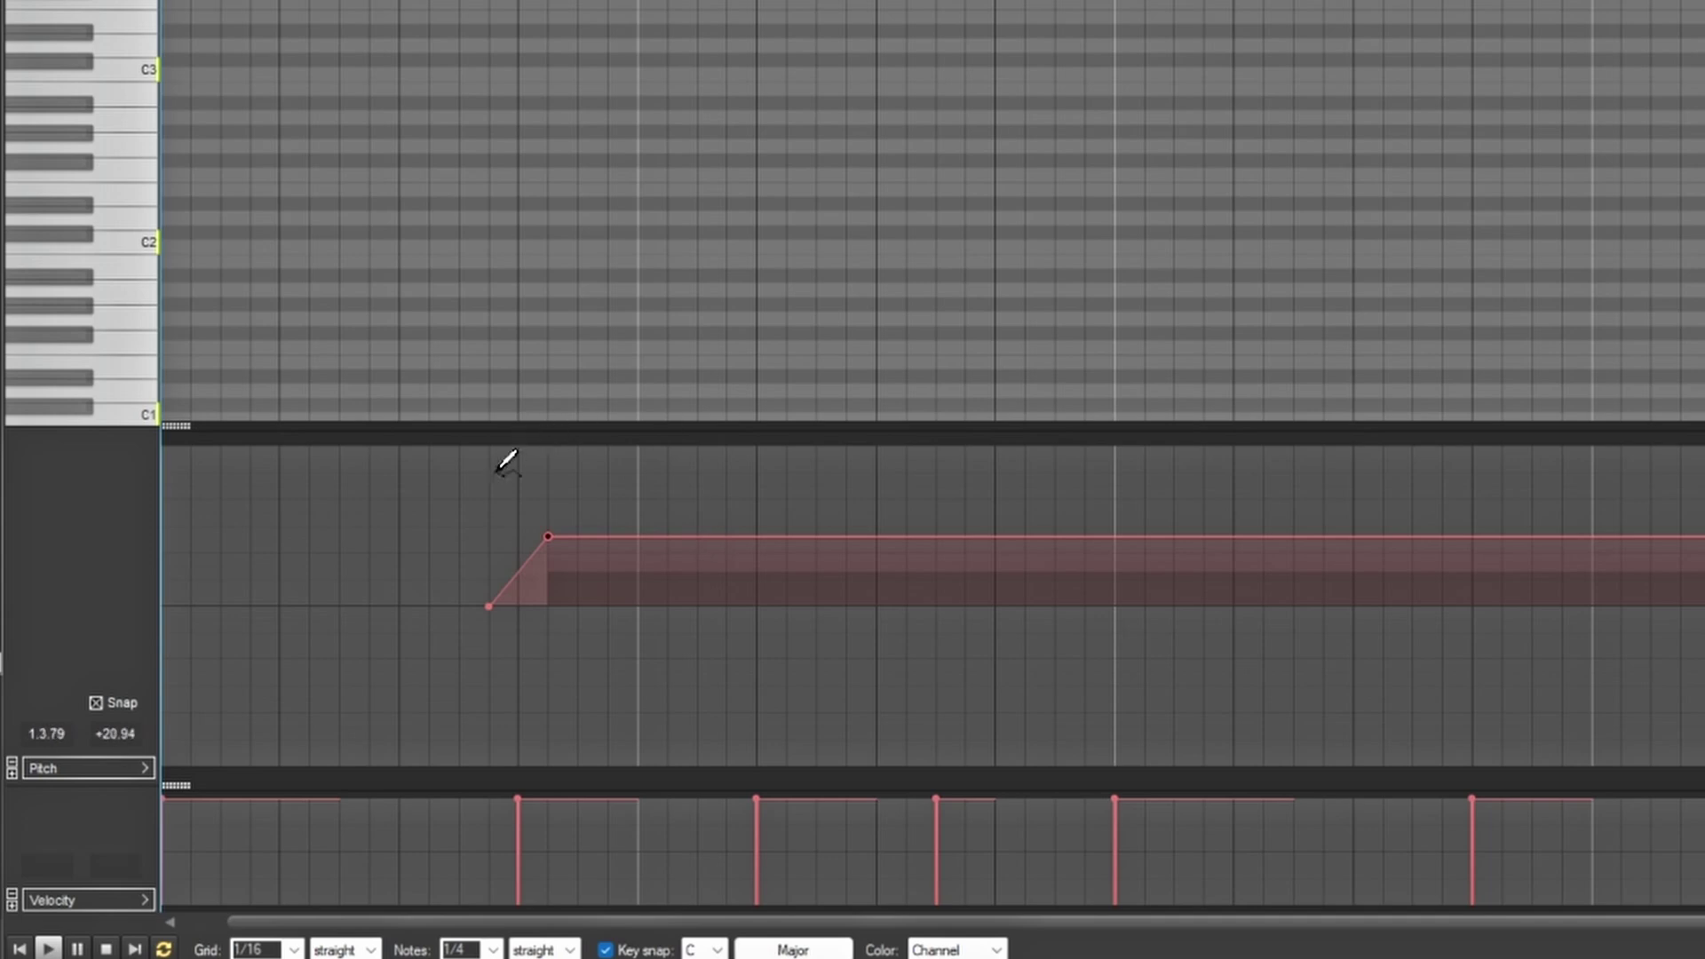
pyautogui.rightClick(487, 498)
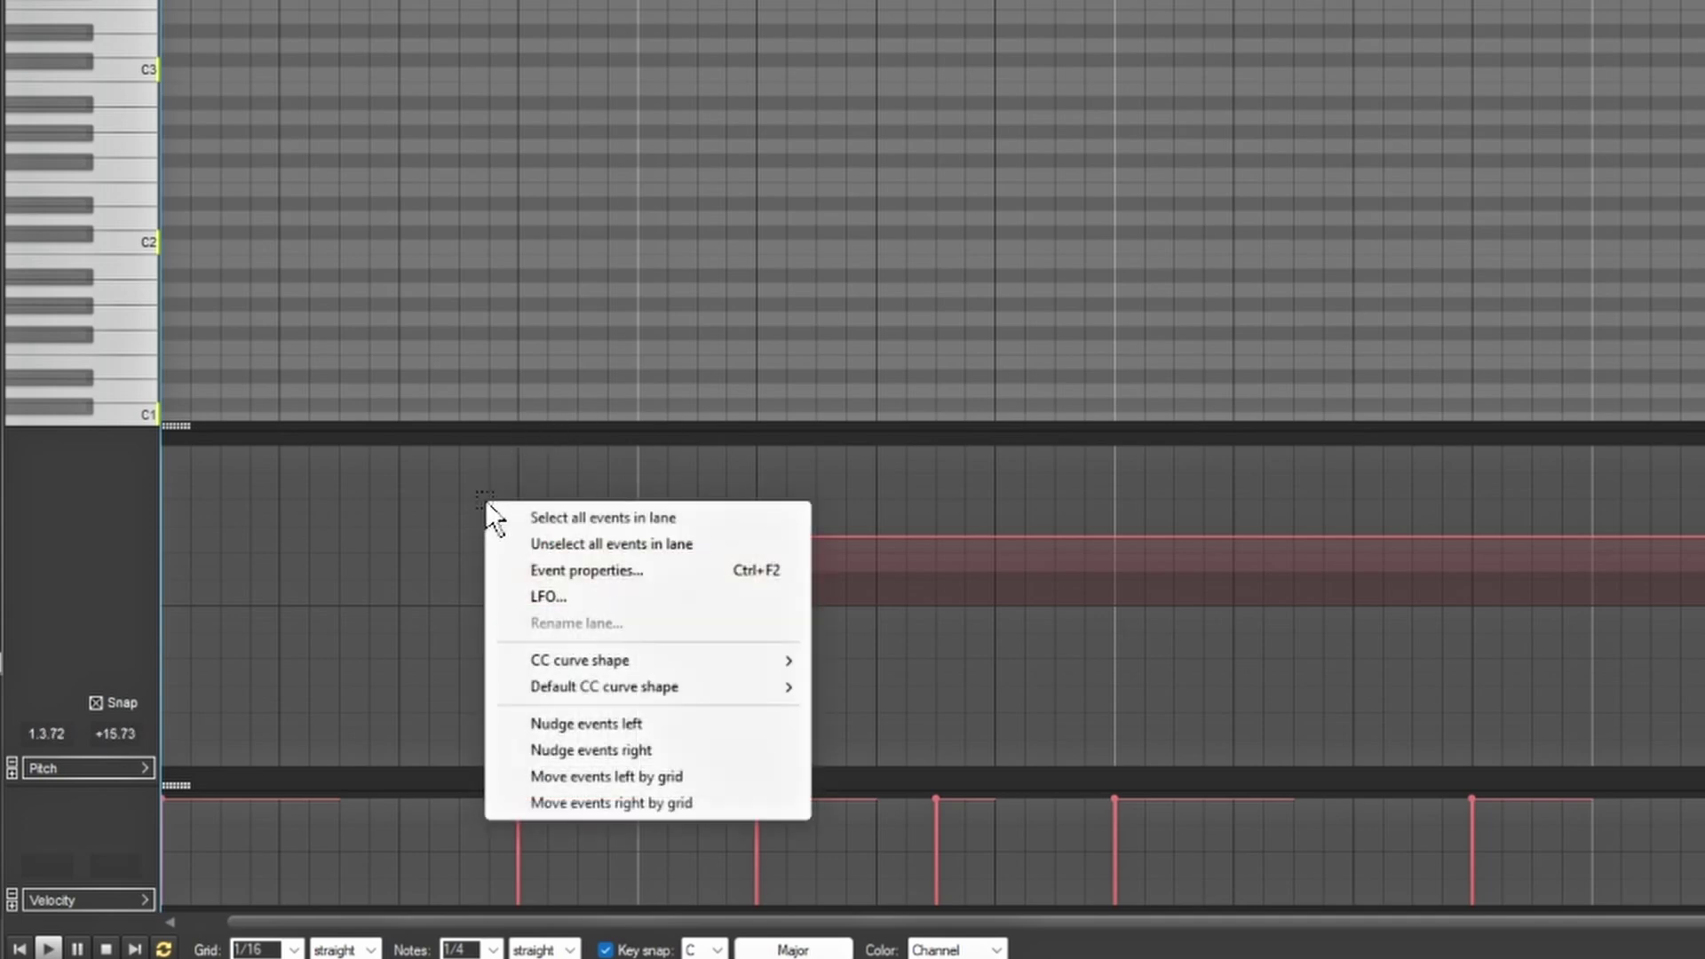
pyautogui.moveTo(593, 671)
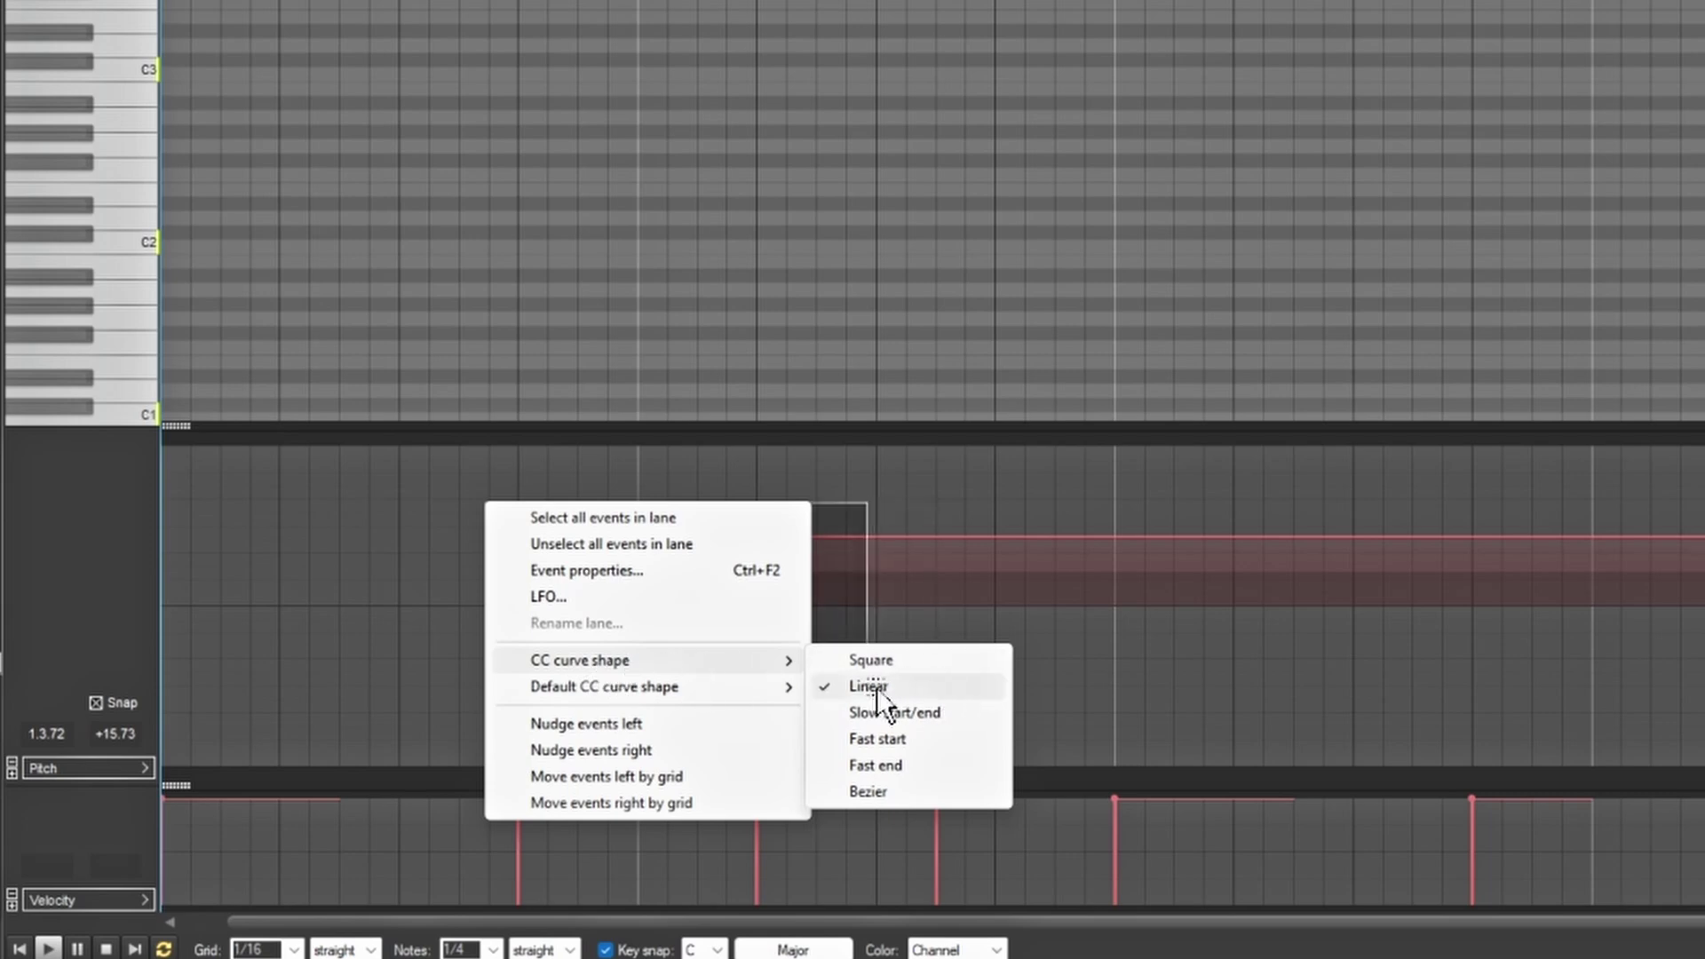
pyautogui.moveTo(709, 696)
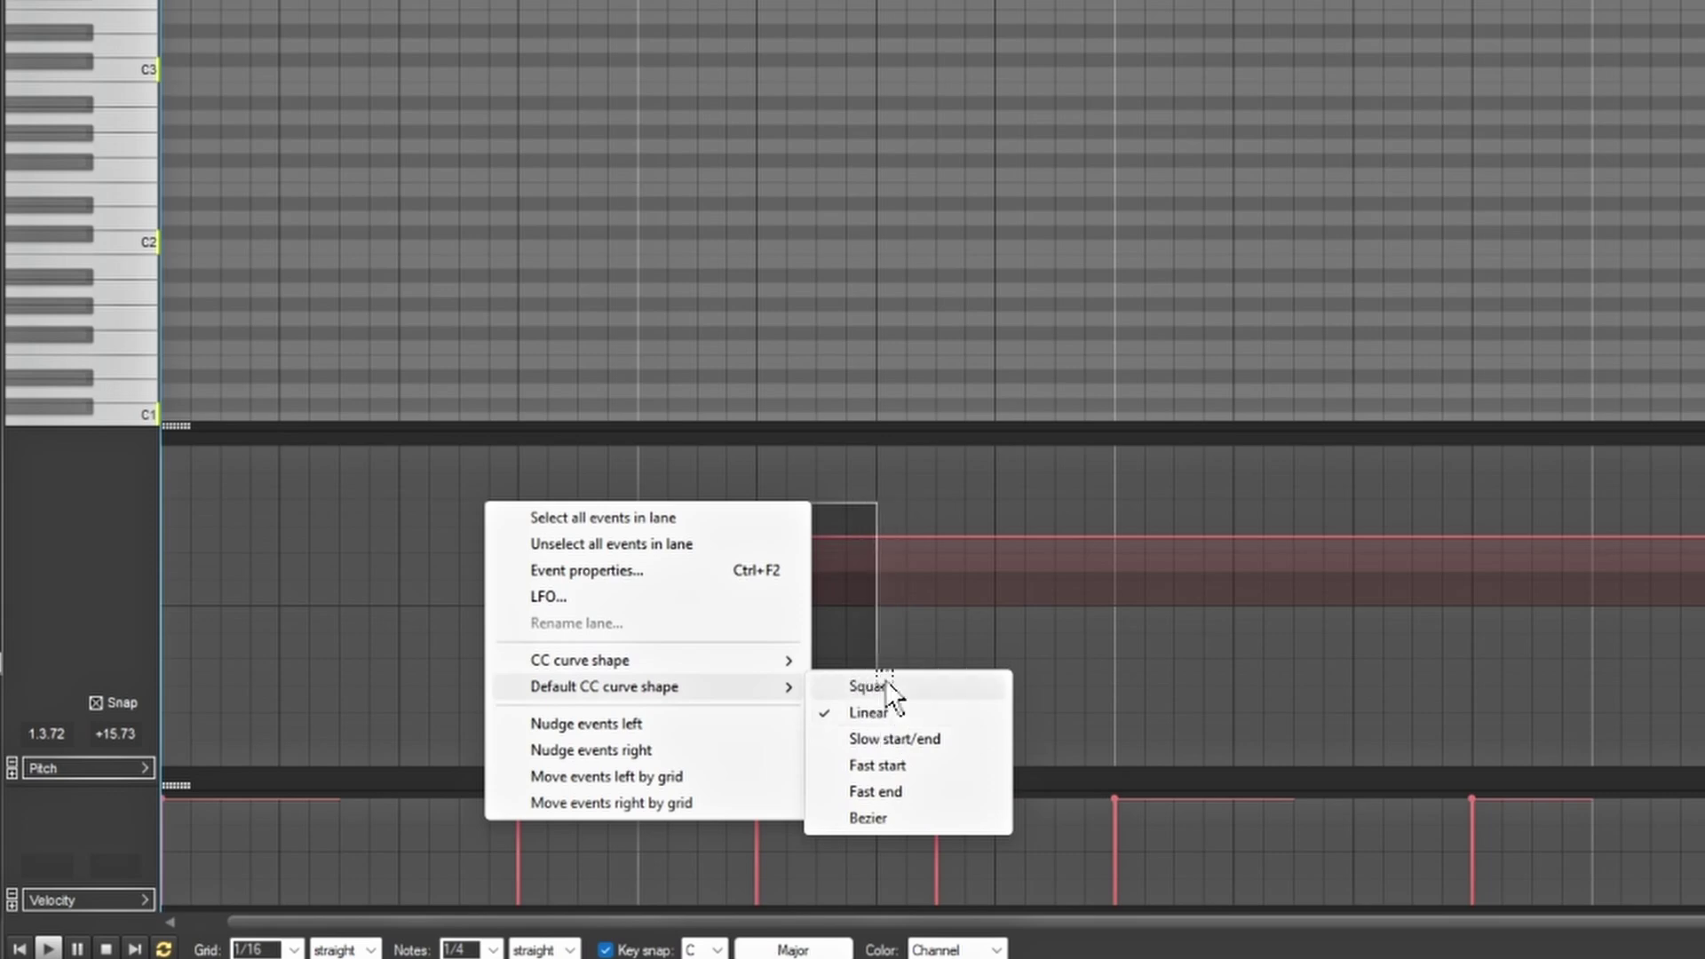
pyautogui.moveTo(681, 668)
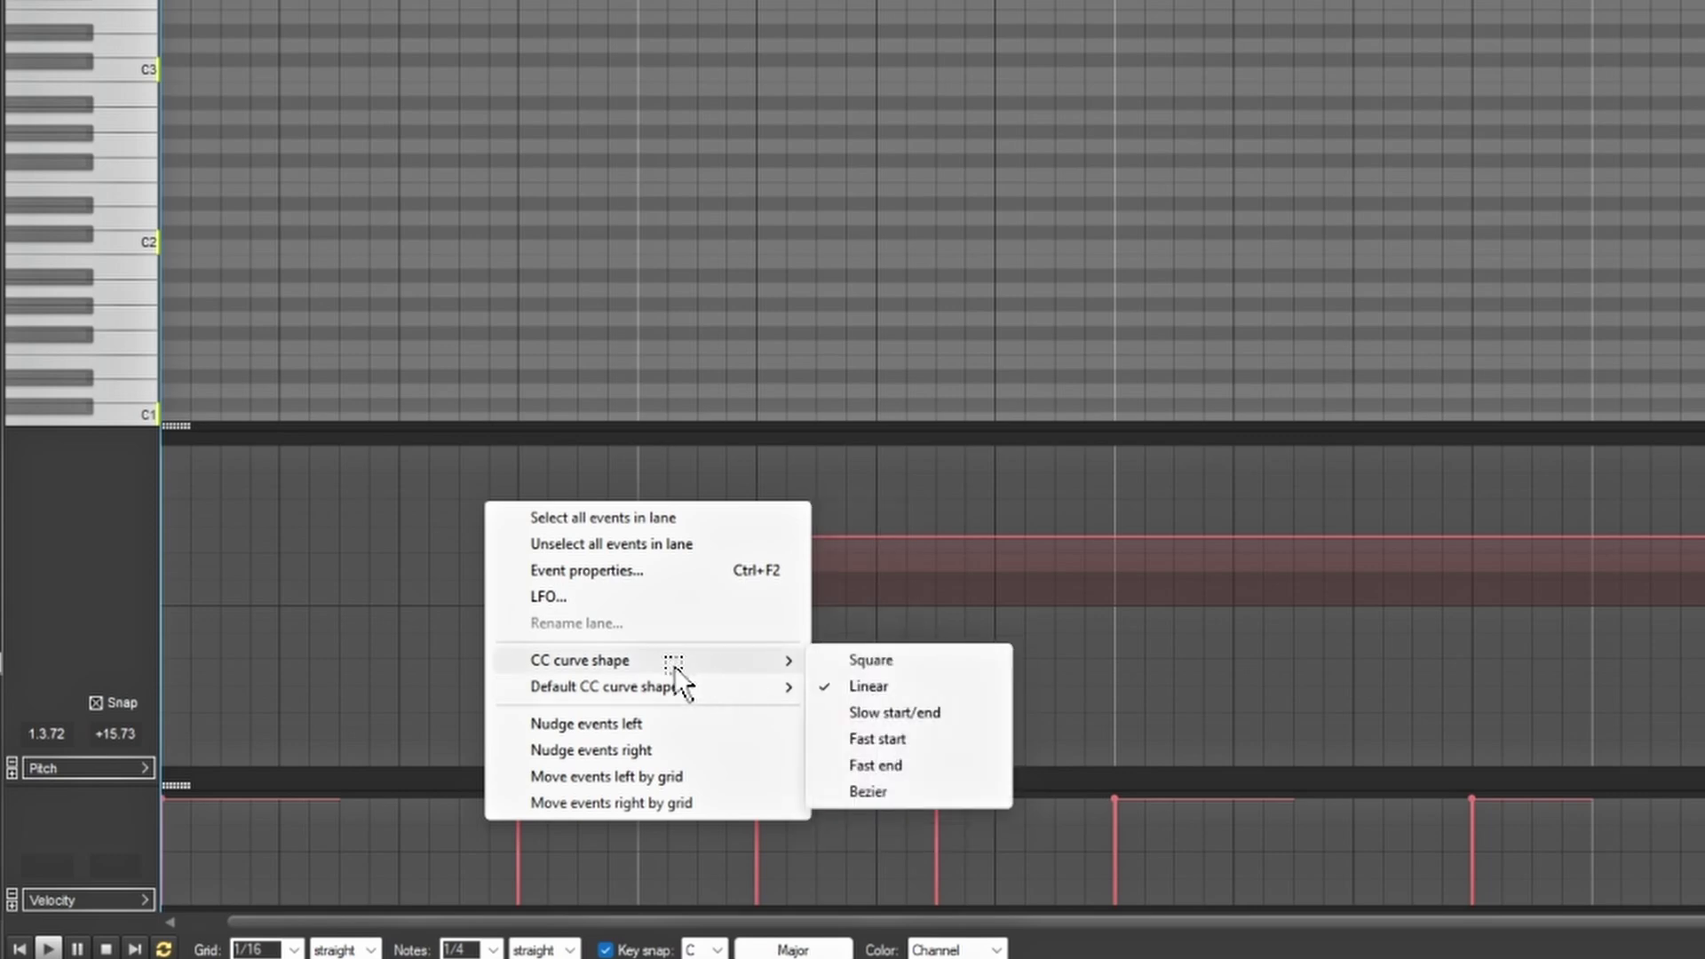
pyautogui.click(890, 673)
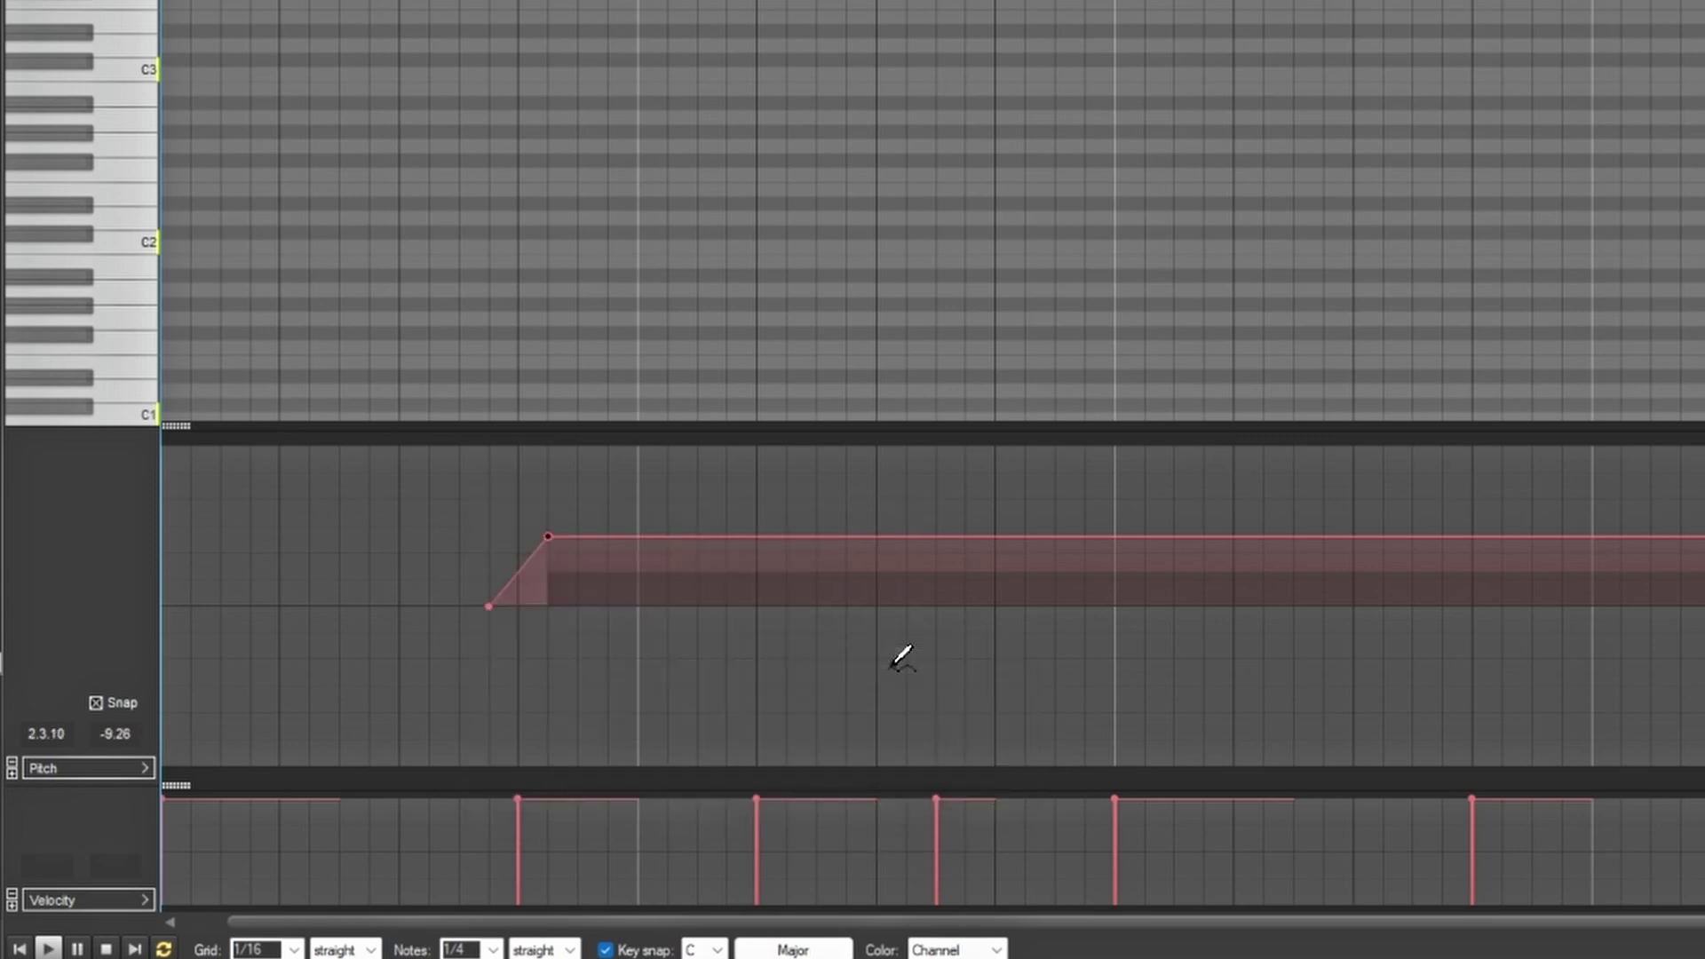
# Step: Add further pitch nodes across bar 2 to compare curve shapes, and delete all nodes in the pitch lane
pyautogui.click(691, 570)
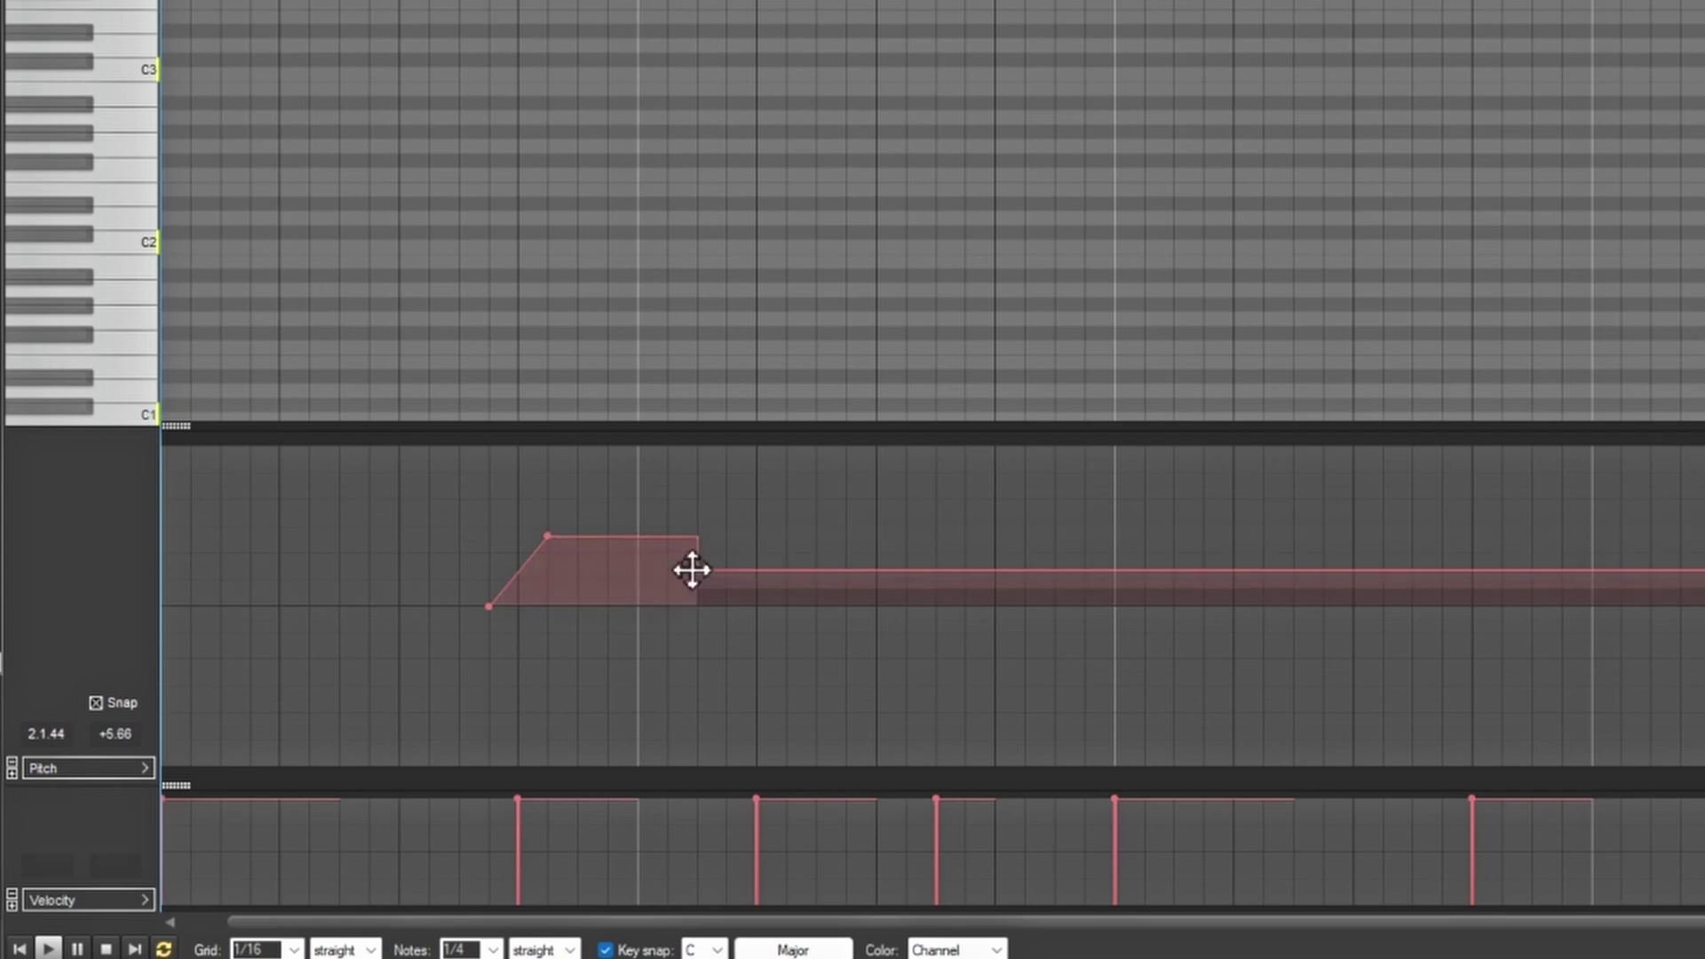
pyautogui.click(754, 603)
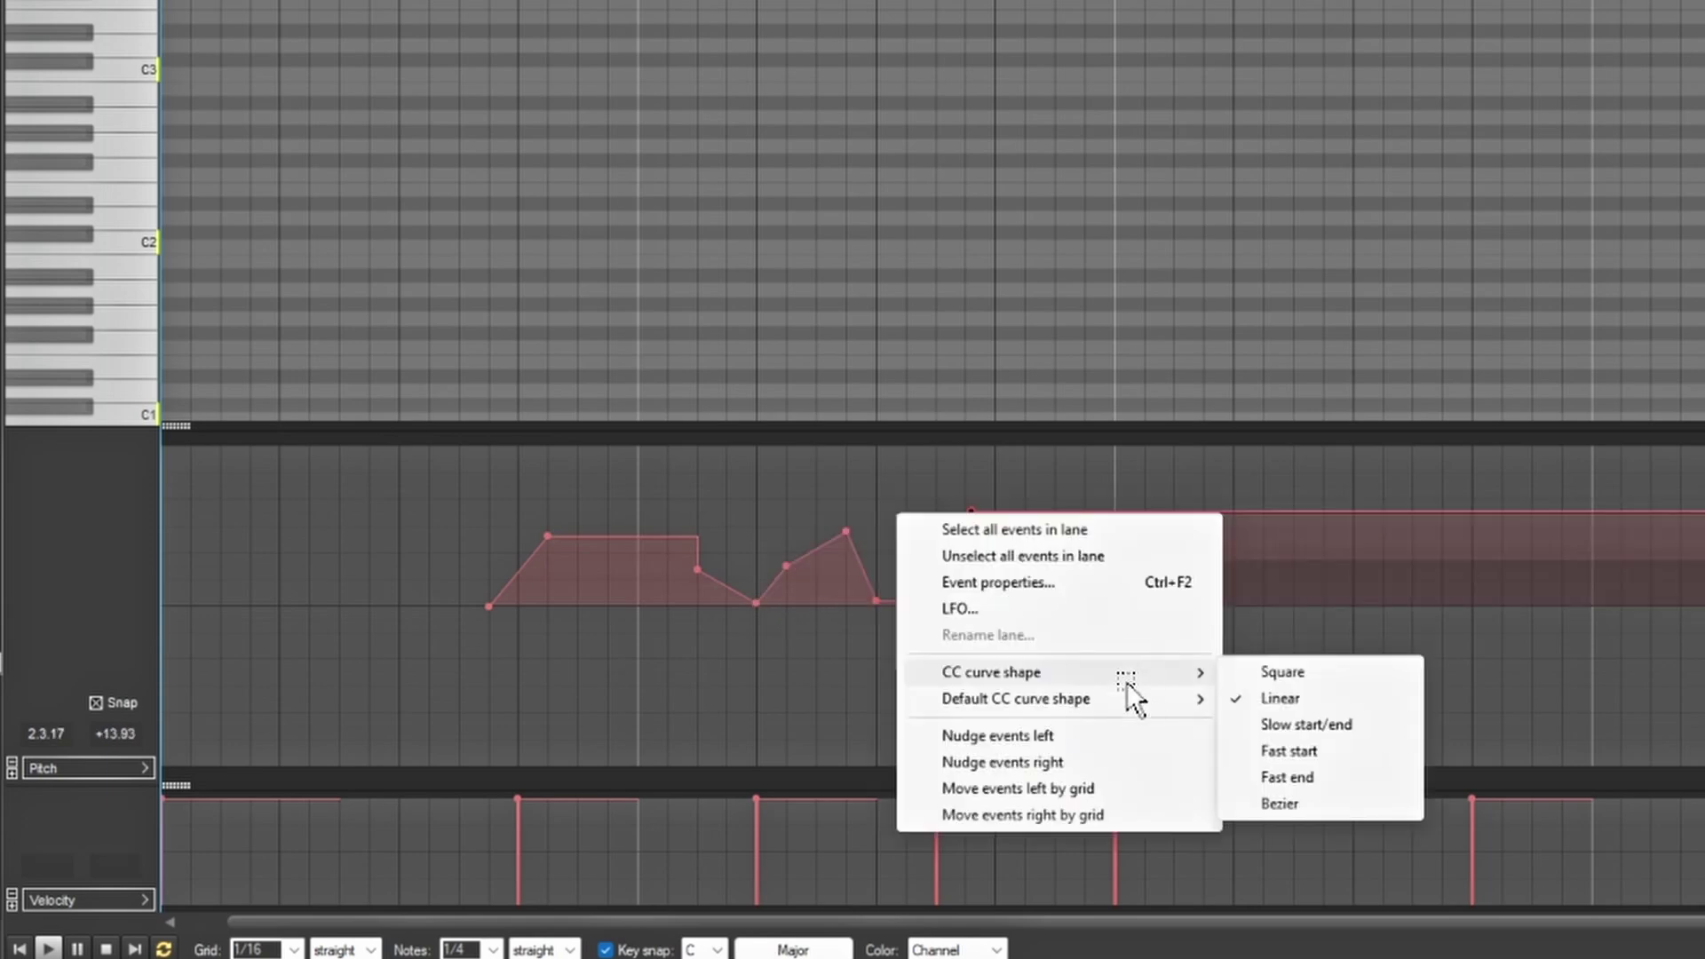
pyautogui.moveTo(1045, 708)
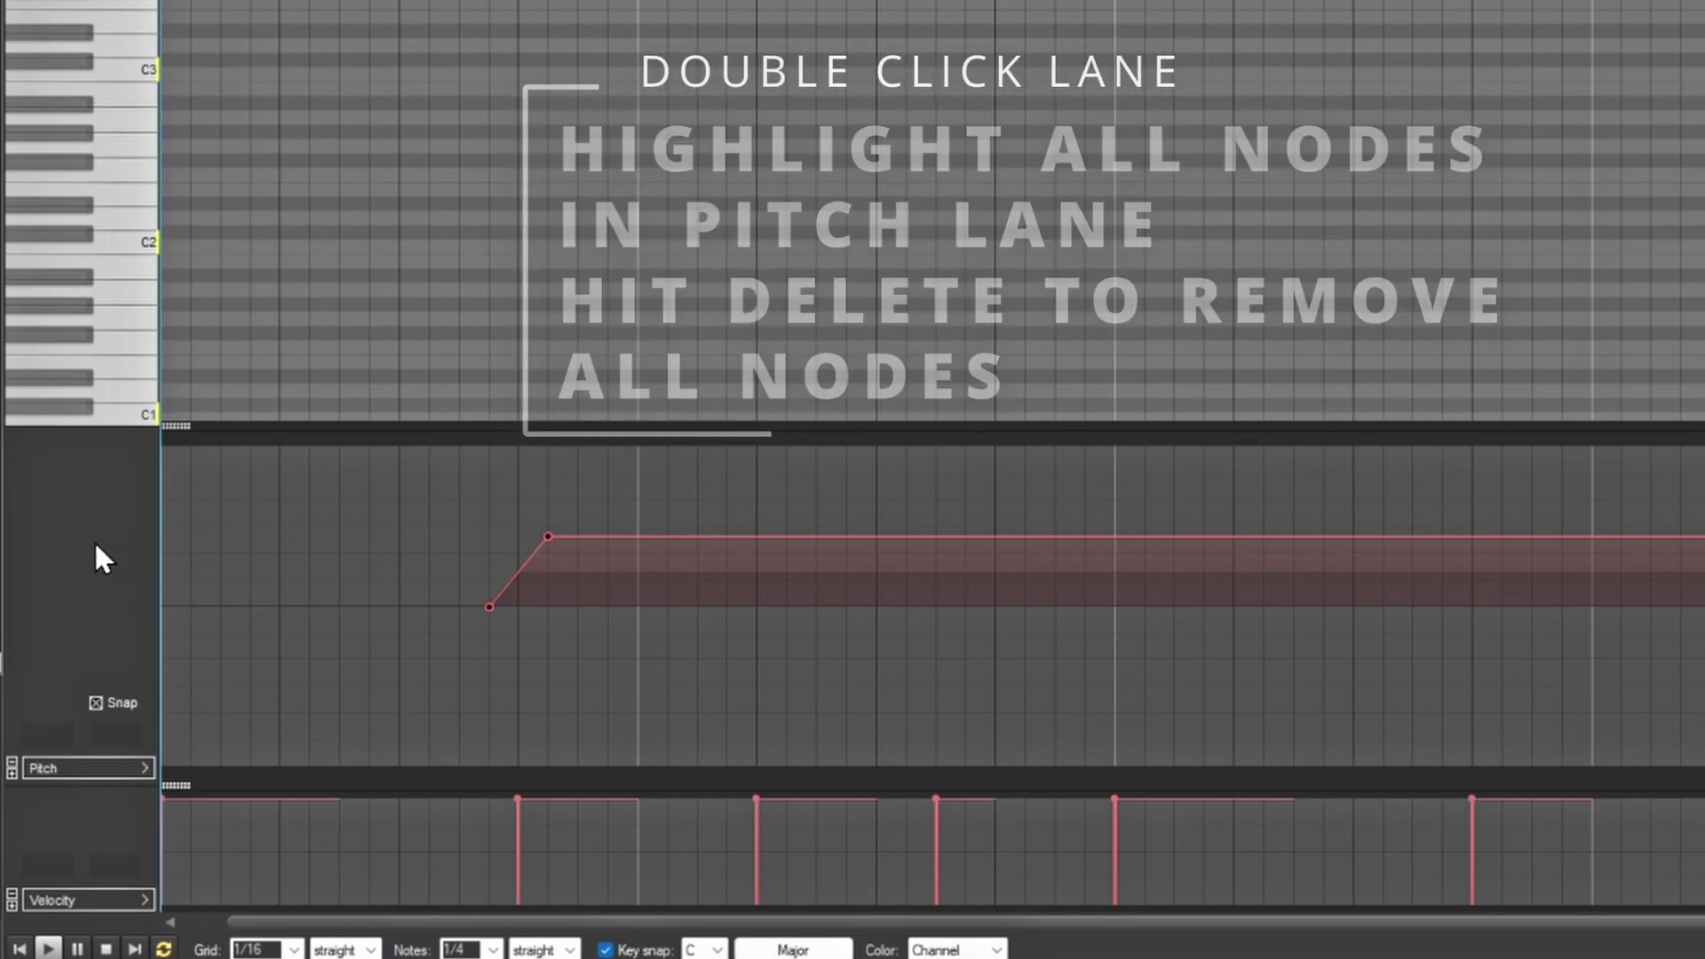
pyautogui.press('Delete')
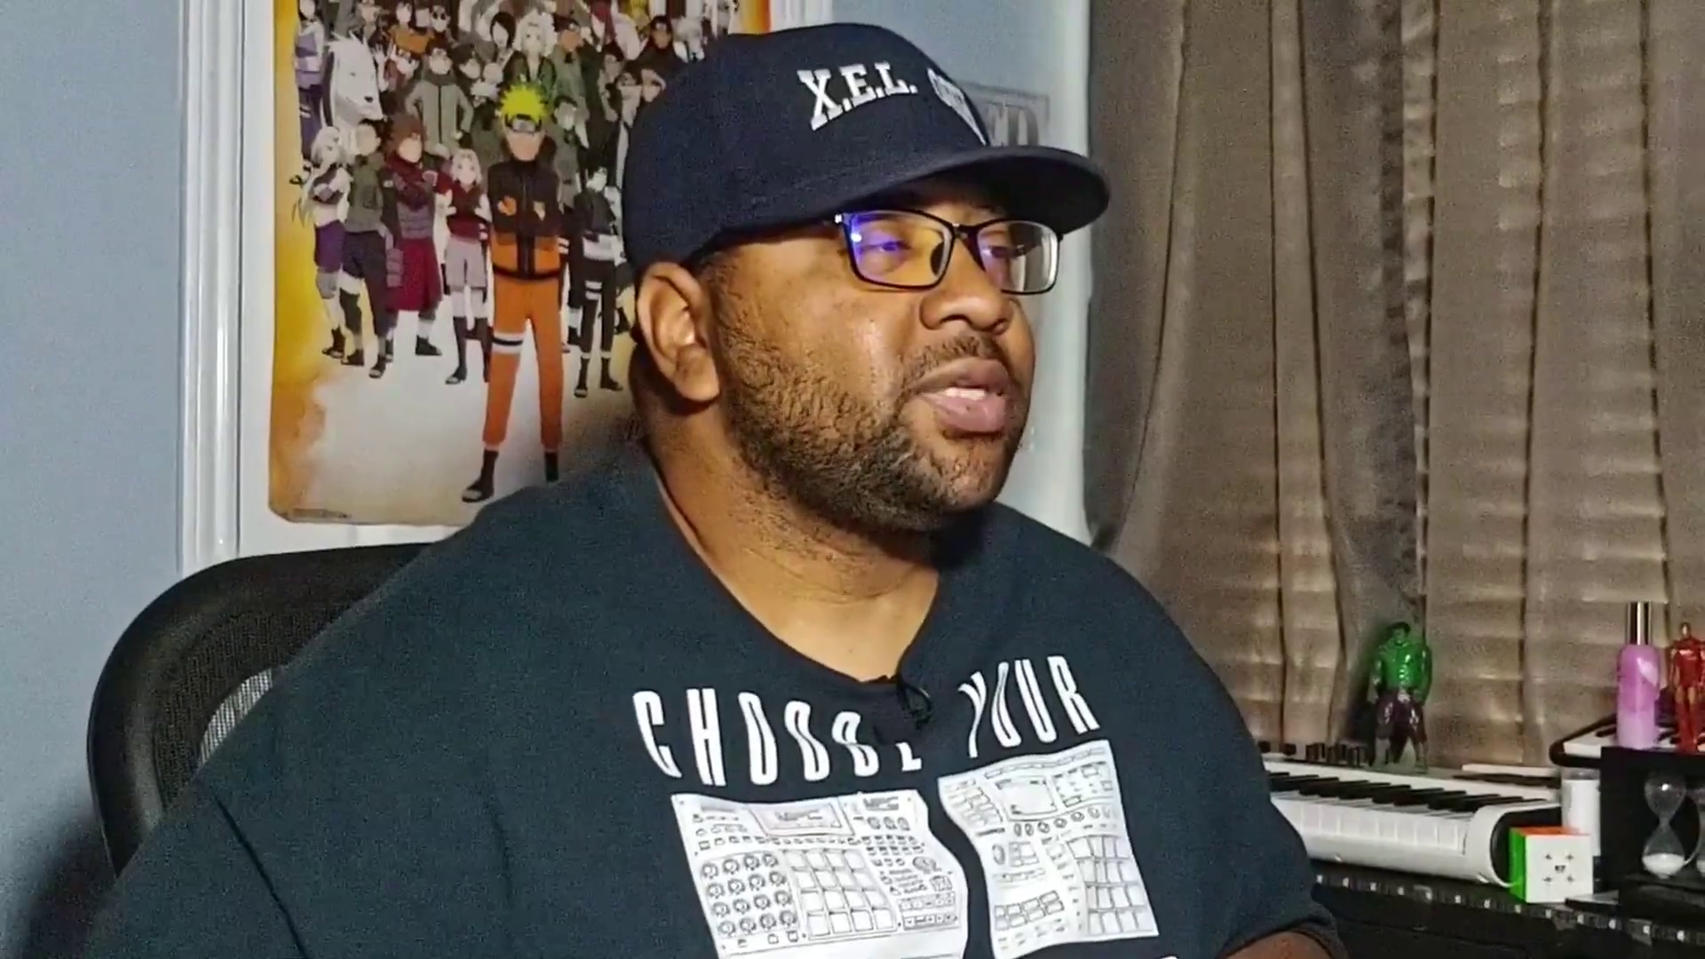
# Step: Place five zigzag pitch nodes from just before the second note to mid-bar 2, and draw a freehand pitch curve on into bar 4
pyautogui.click(484, 611)
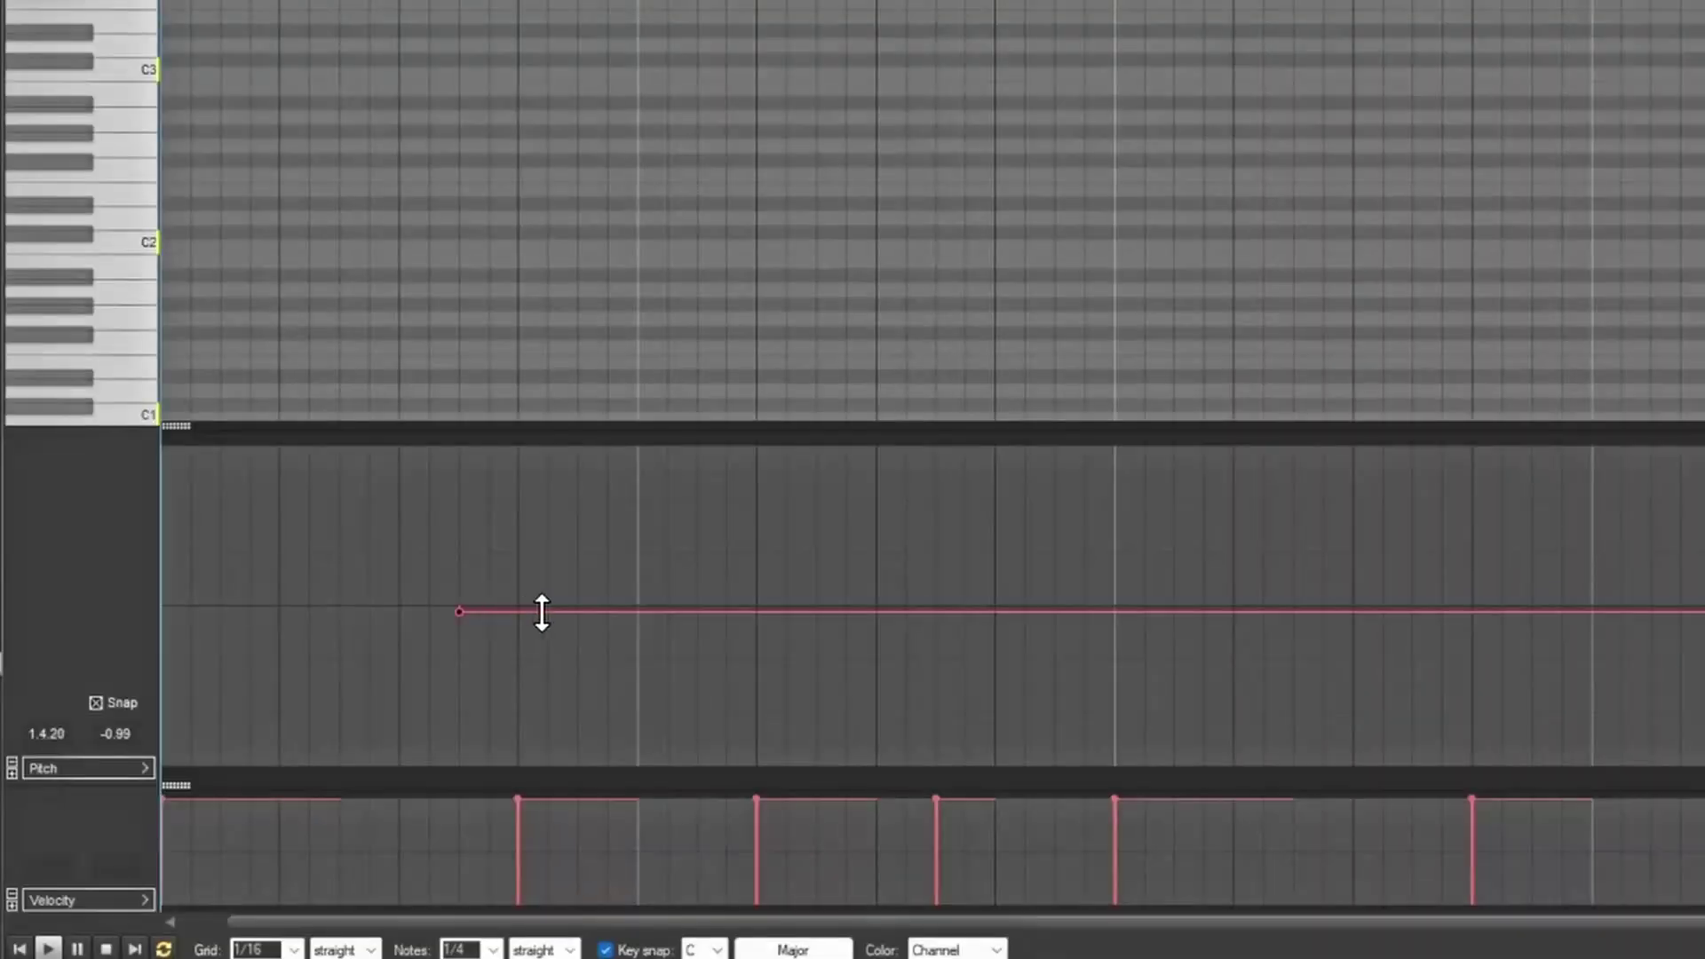
pyautogui.click(537, 486)
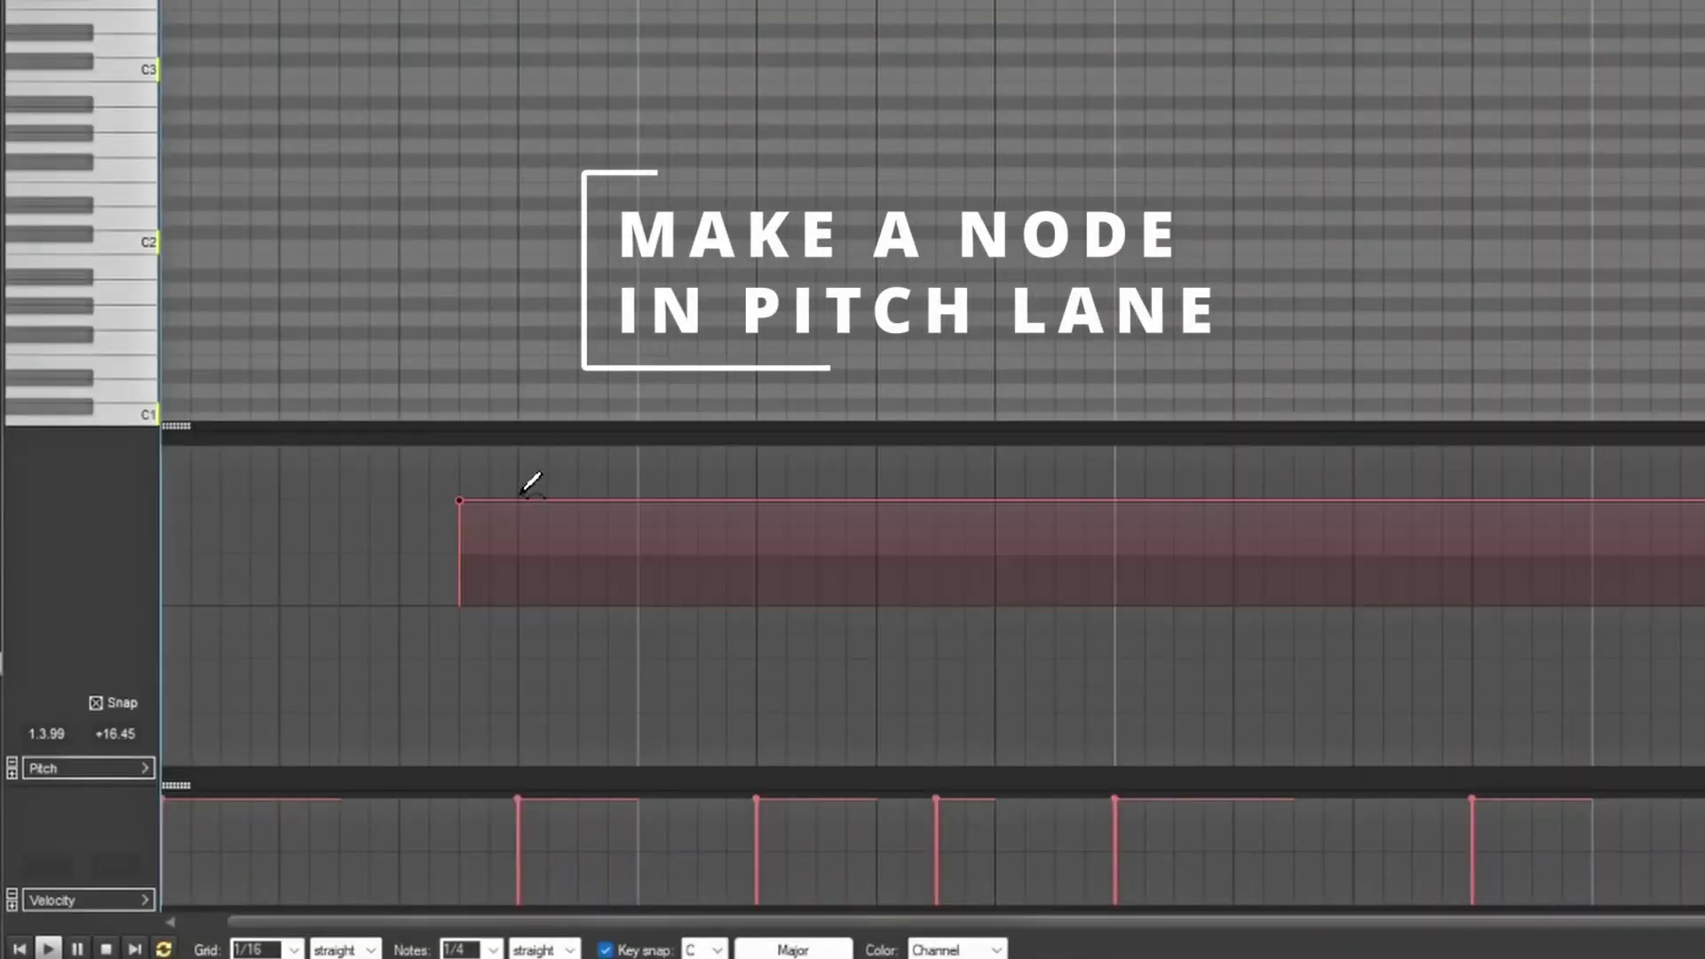
pyautogui.doubleClick(611, 580)
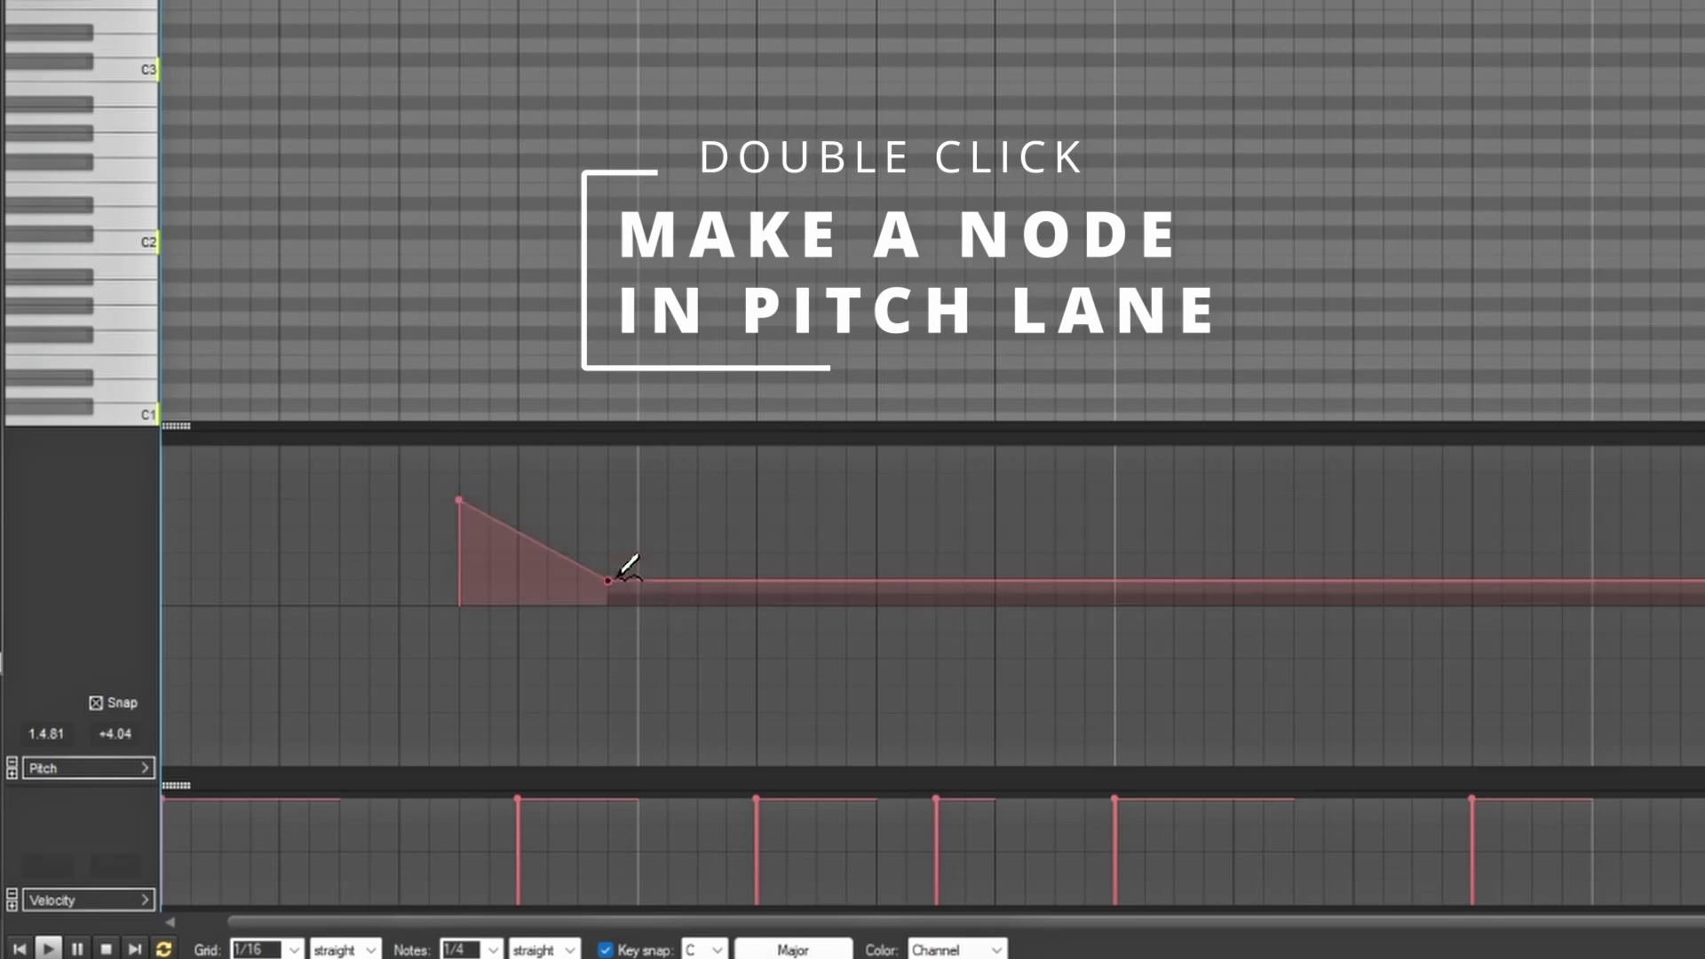
pyautogui.doubleClick(668, 507)
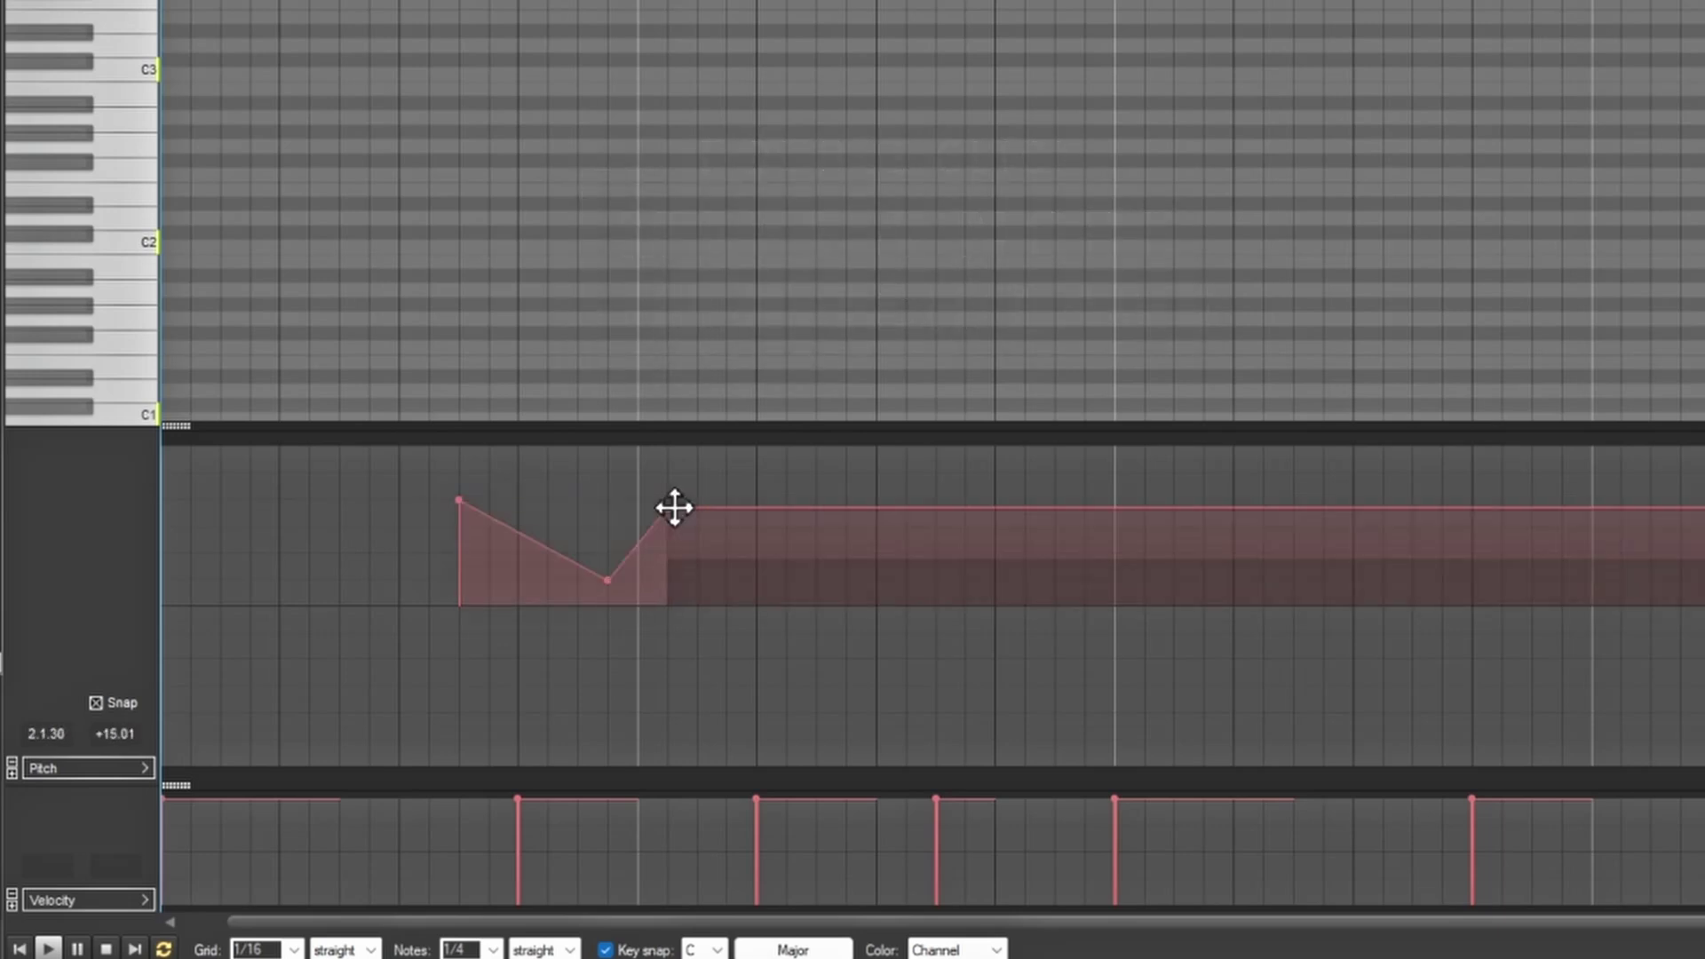
pyautogui.doubleClick(757, 601)
pyautogui.doubleClick(876, 515)
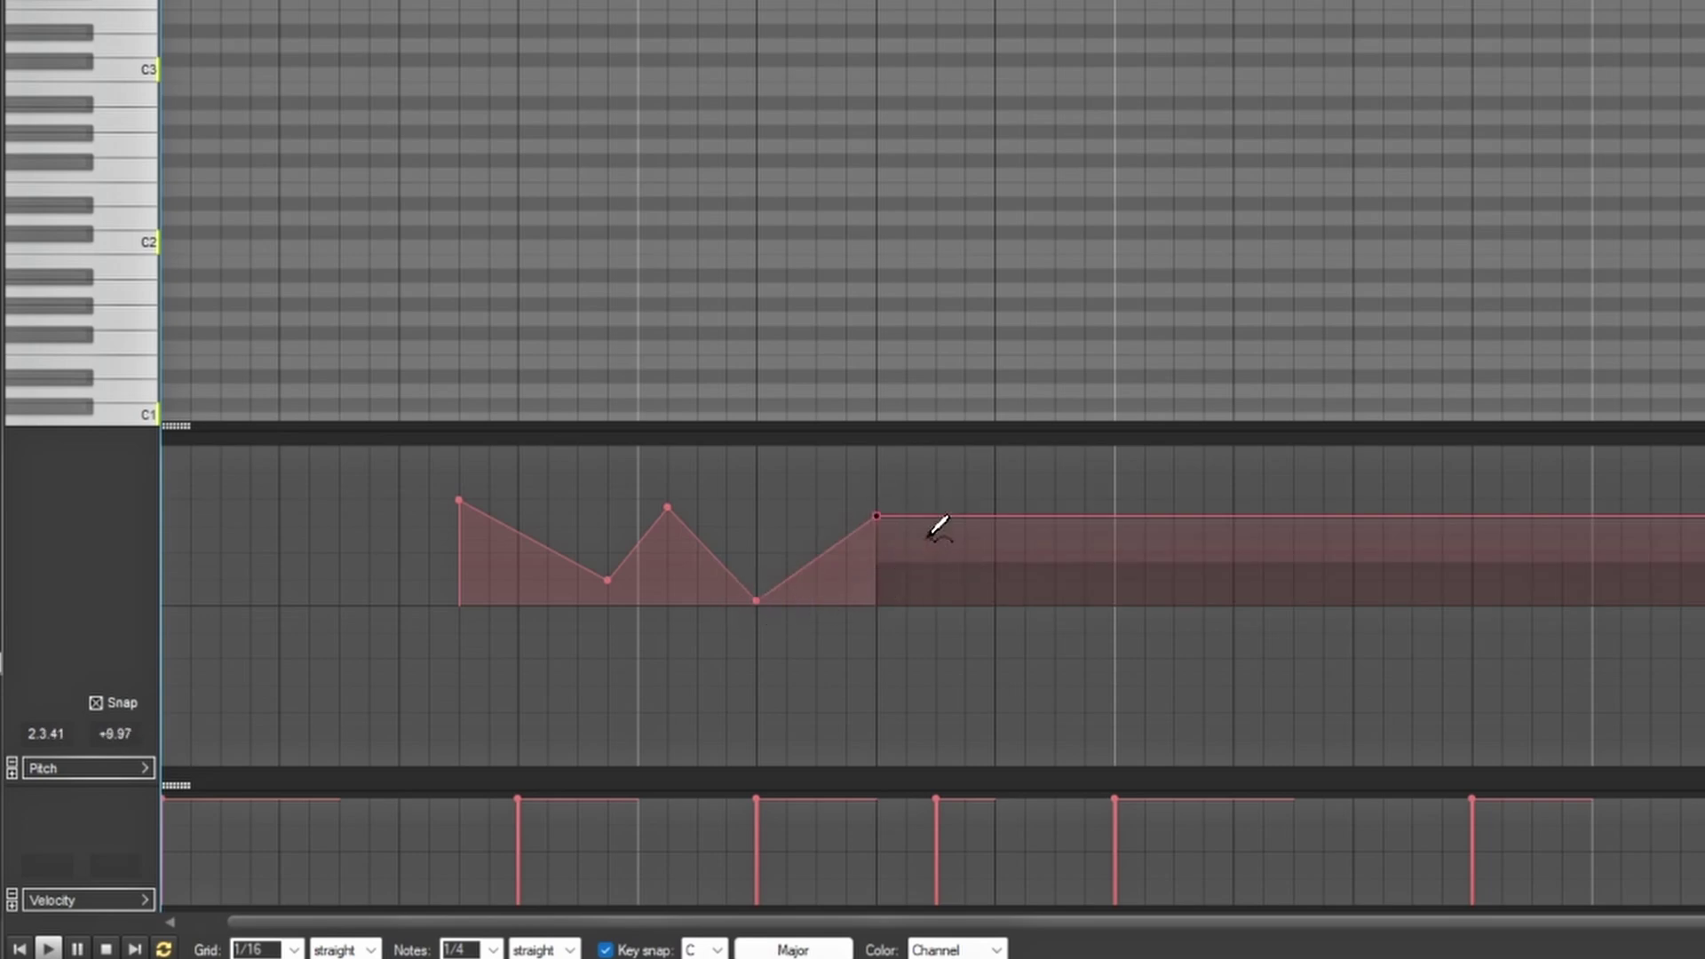
pyautogui.moveTo(906, 533)
pyautogui.mouseDown()
pyautogui.moveTo(990, 494)
pyautogui.moveTo(1076, 633)
pyautogui.moveTo(1191, 670)
pyautogui.moveTo(1313, 502)
pyautogui.moveTo(1357, 607)
pyautogui.moveTo(1516, 516)
pyautogui.moveTo(1701, 502)
pyautogui.mouseUp()
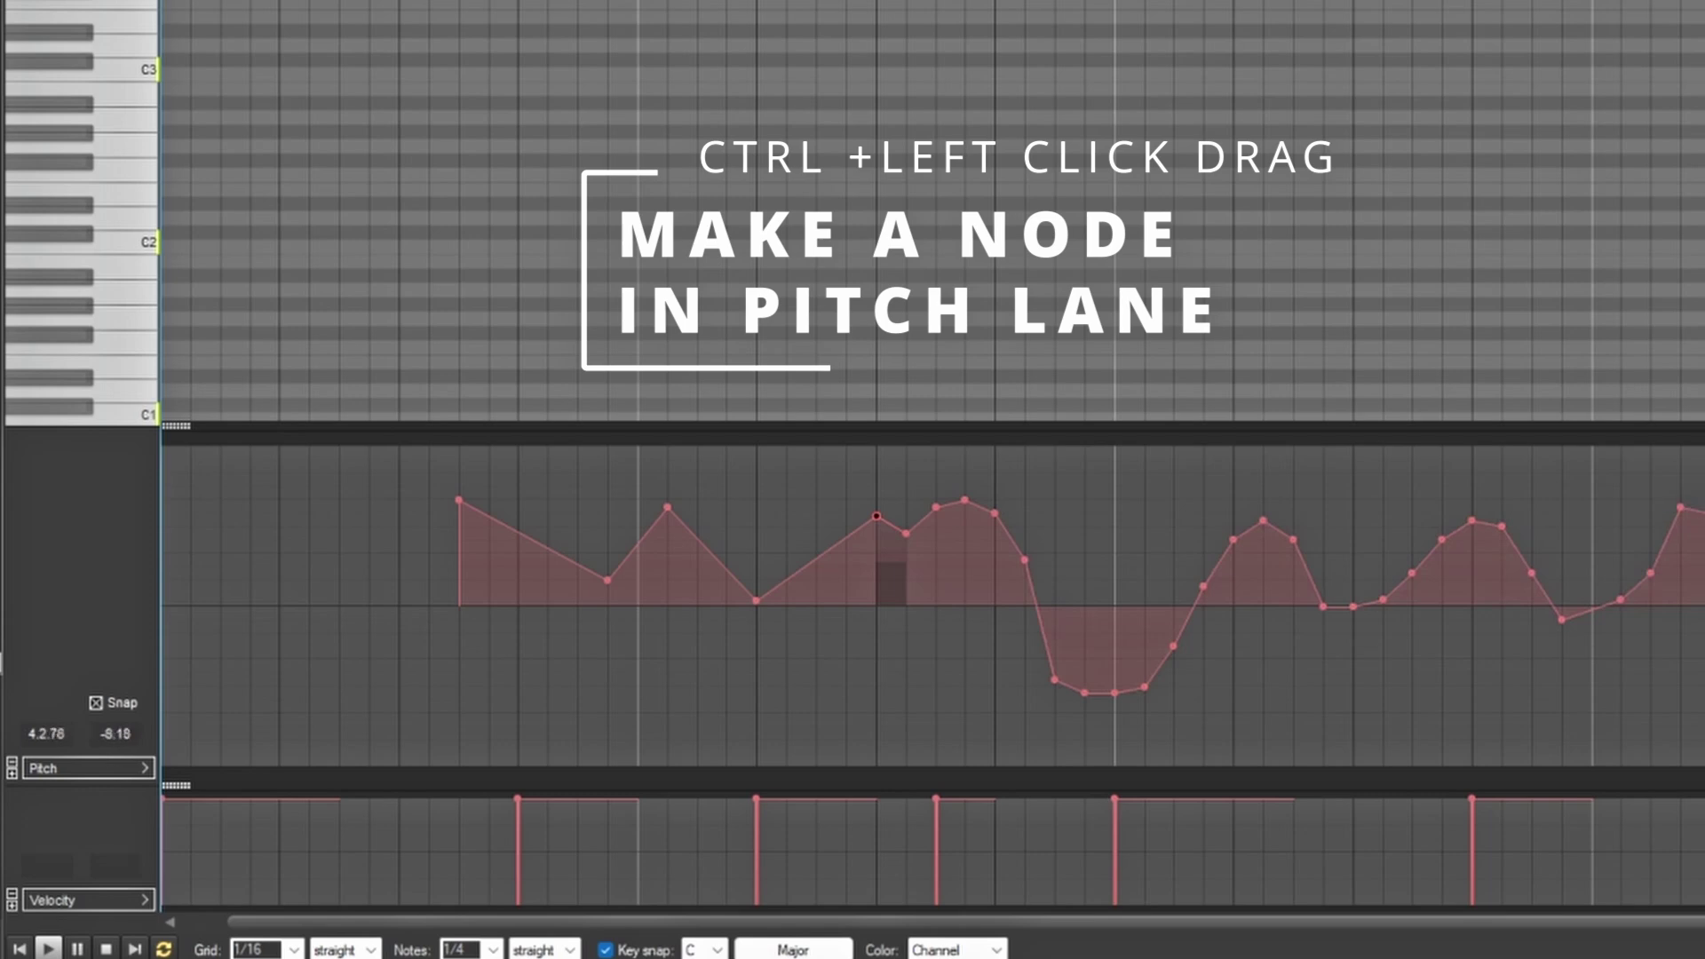
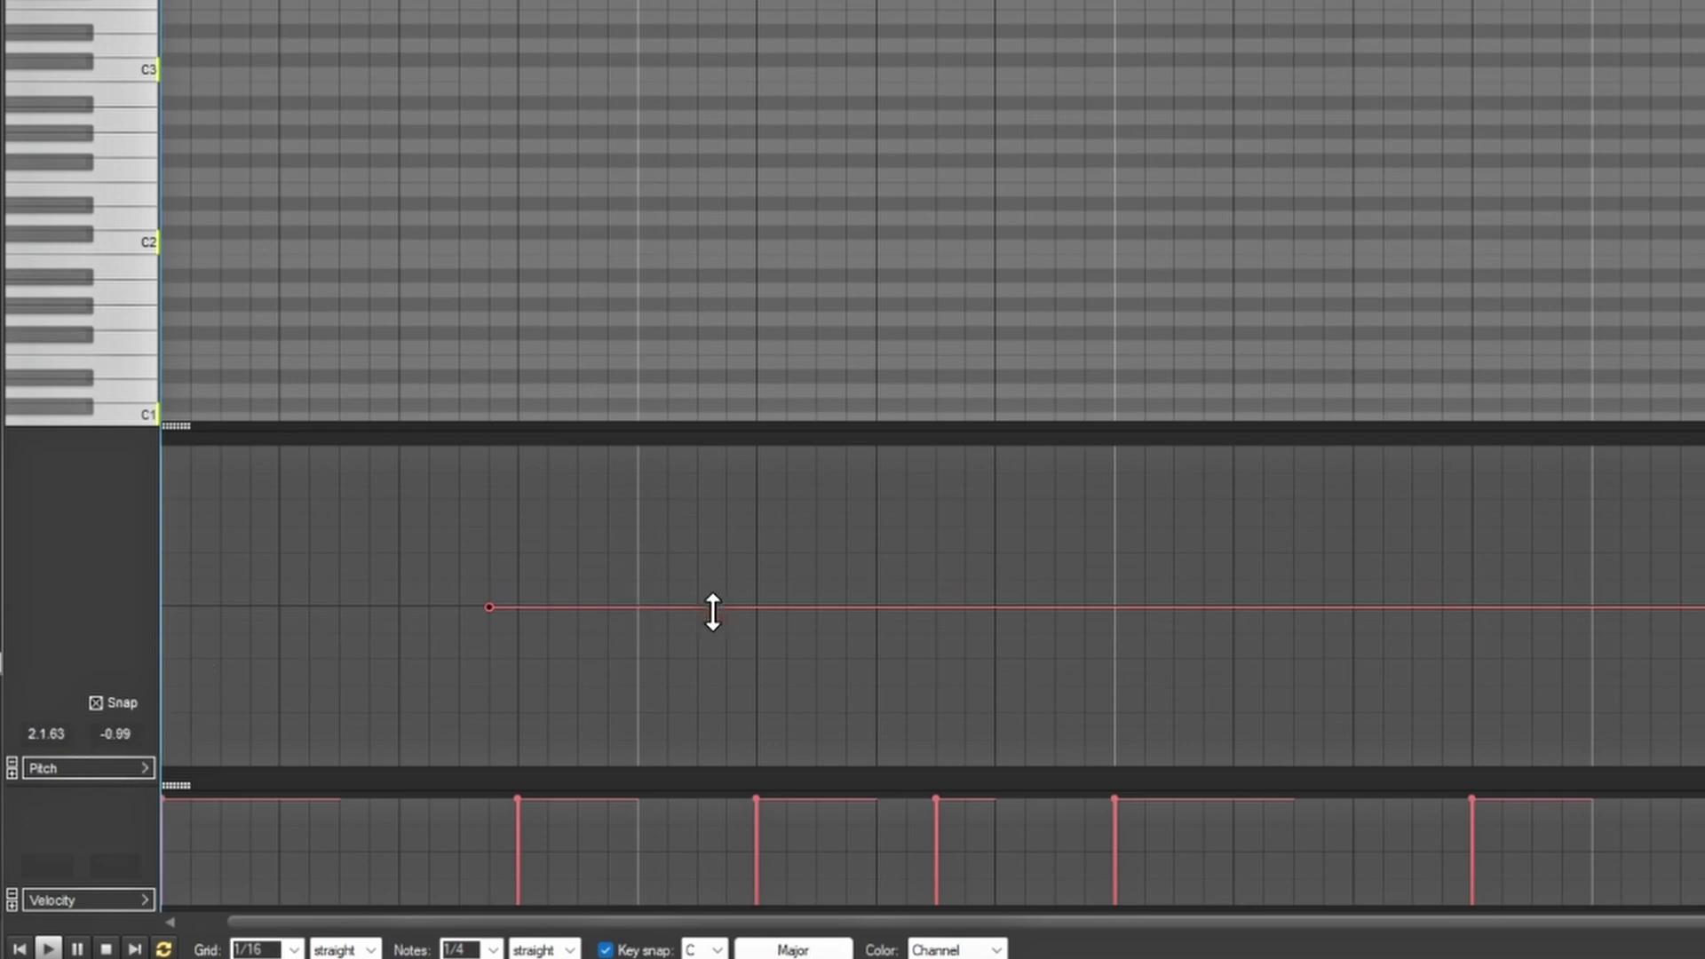
# Step: Add a raised pitch node just after the second note's start and a centred node at the start of bar 2
pyautogui.click(552, 499)
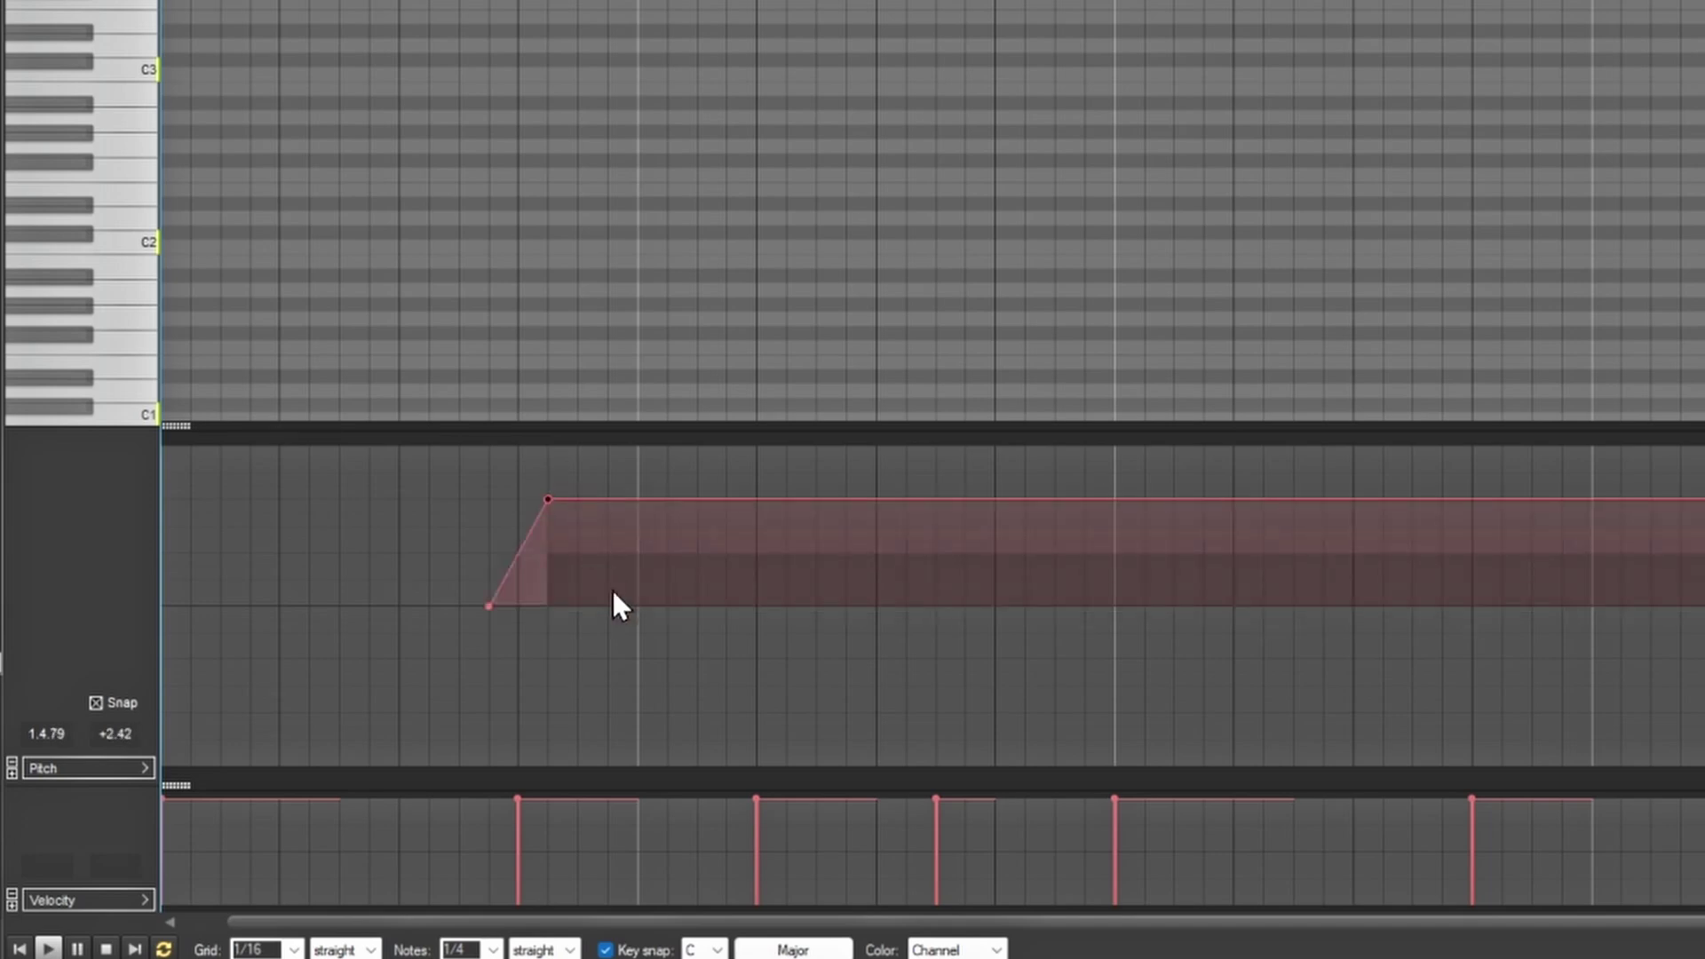
pyautogui.click(649, 491)
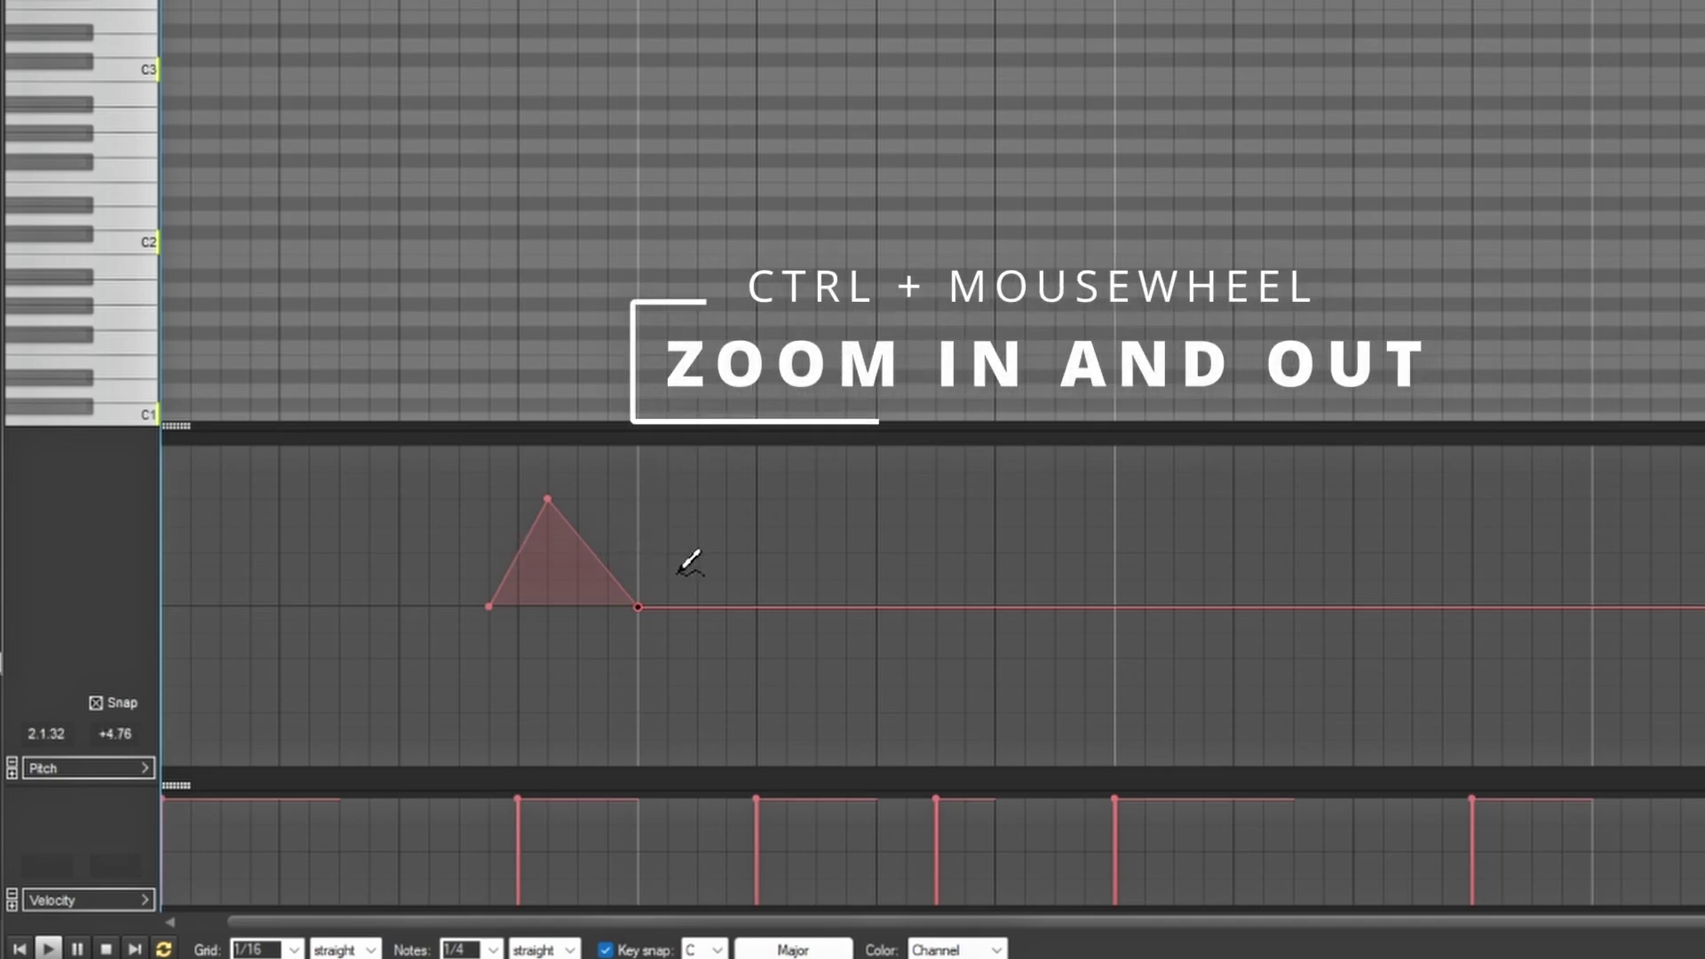
# Step: Lower the peak pitch node and move it later, to one sixteenth before the start of bar 2
pyautogui.scroll(5, 690, 562)
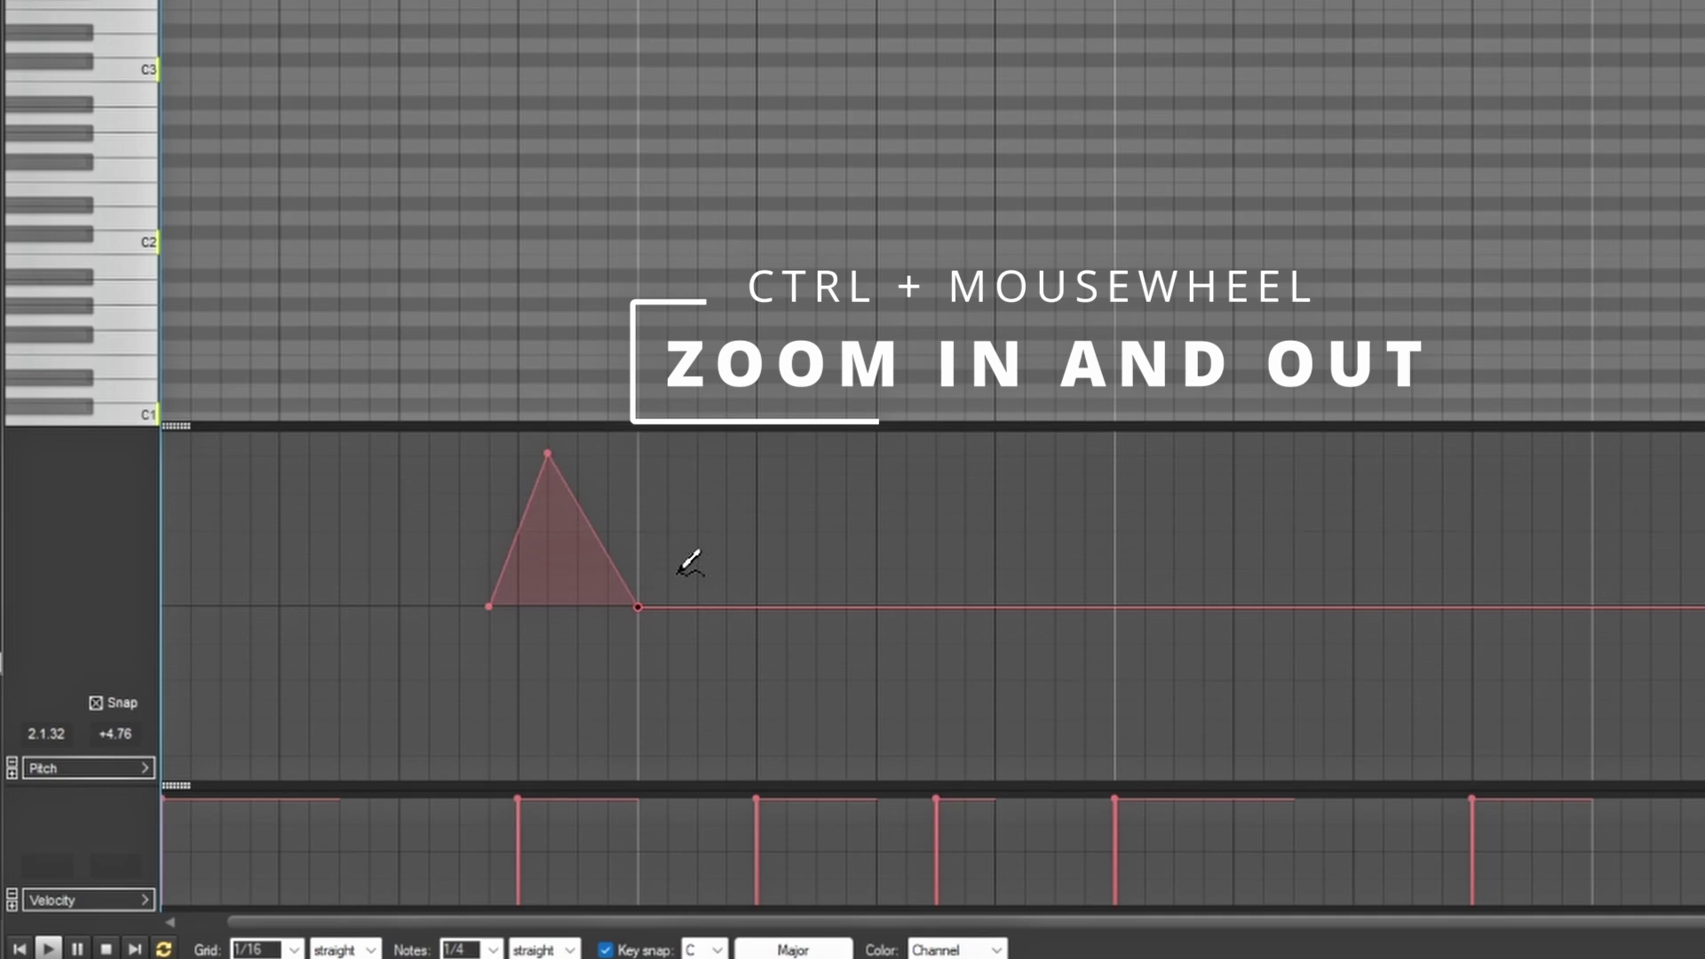
pyautogui.scroll(-4, 690, 562)
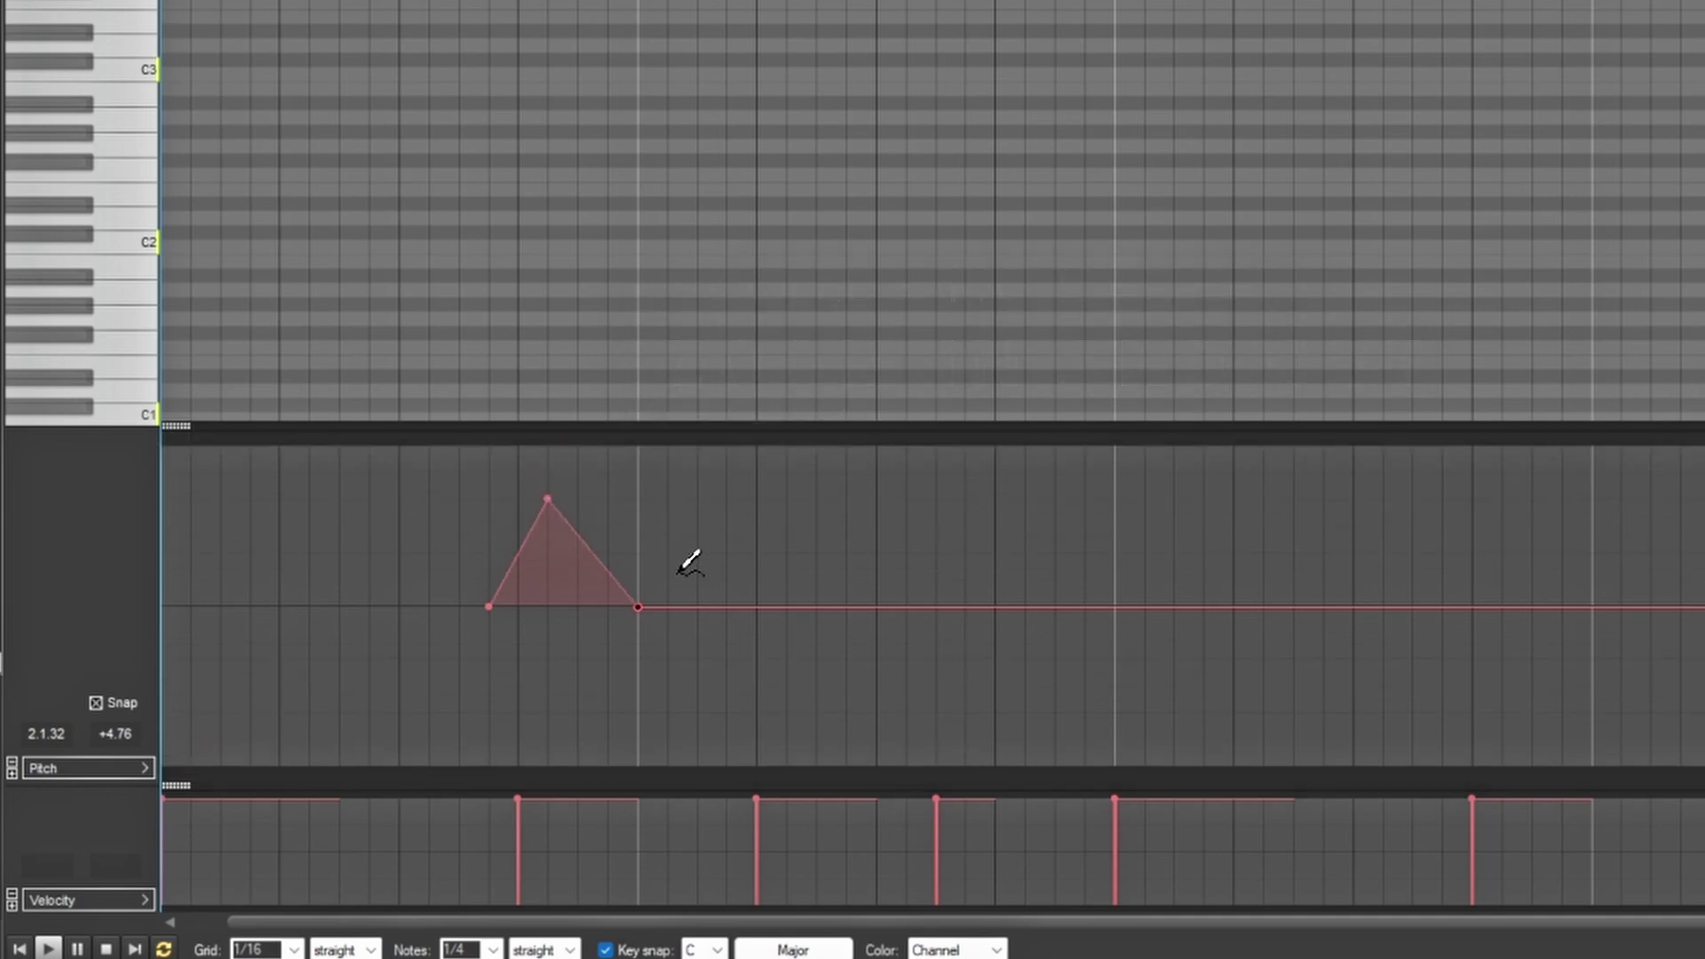
pyautogui.scroll(2, 690, 562)
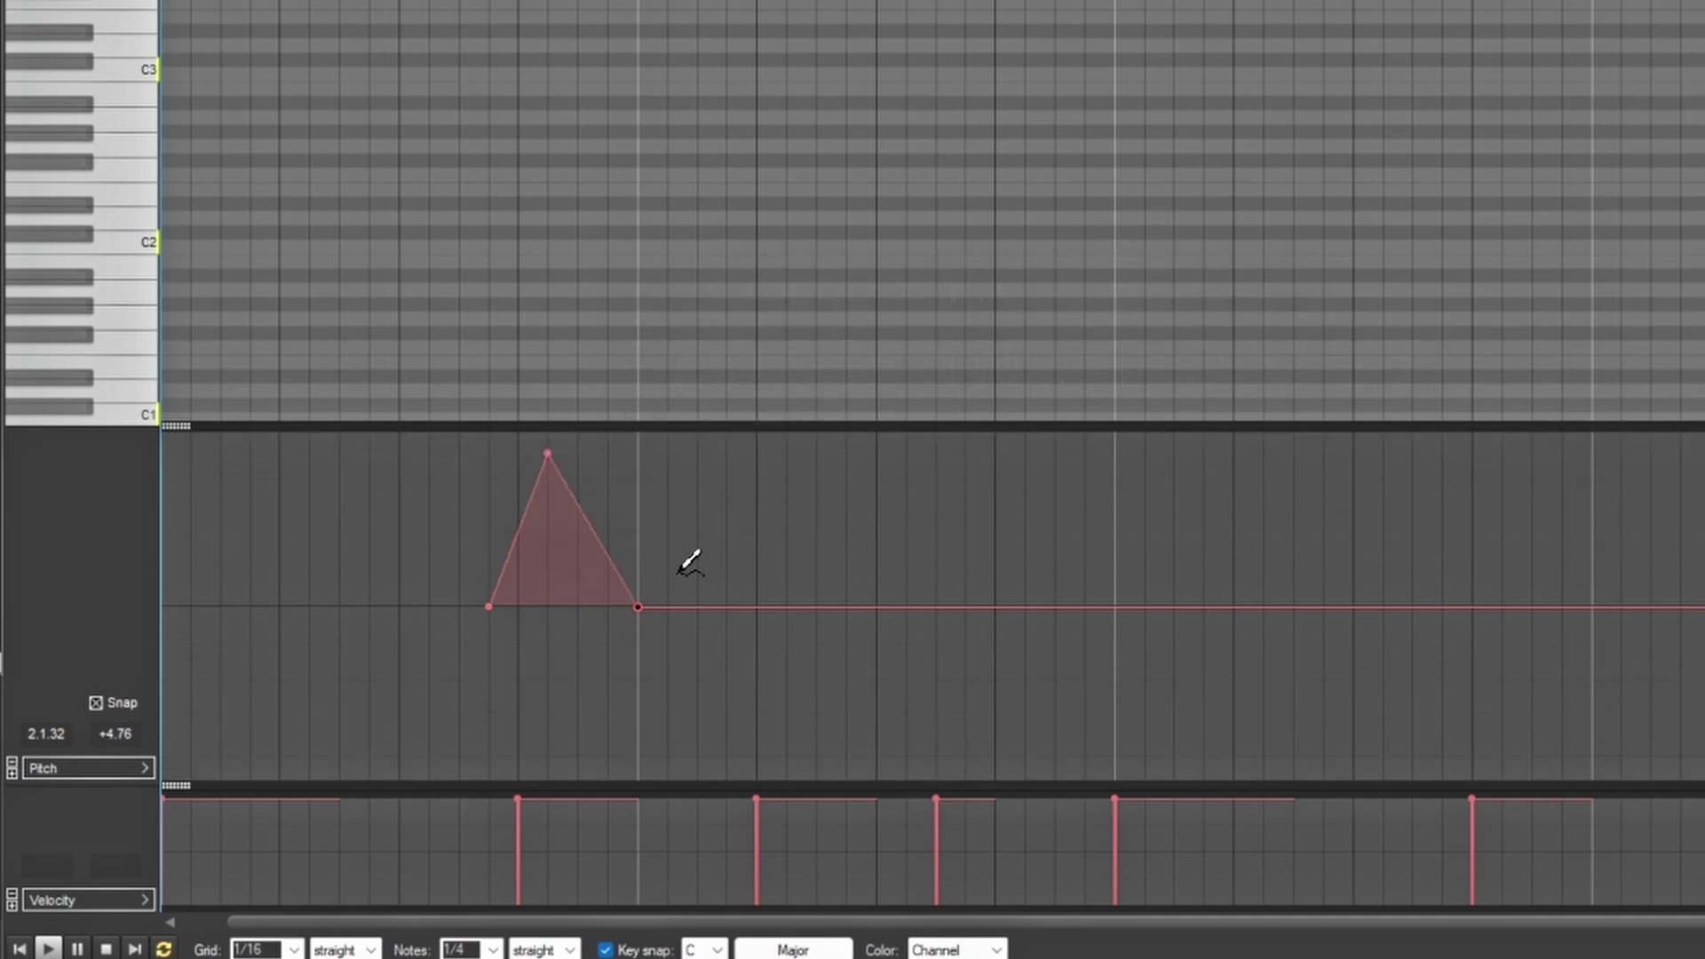
pyautogui.scroll(2, 653, 455)
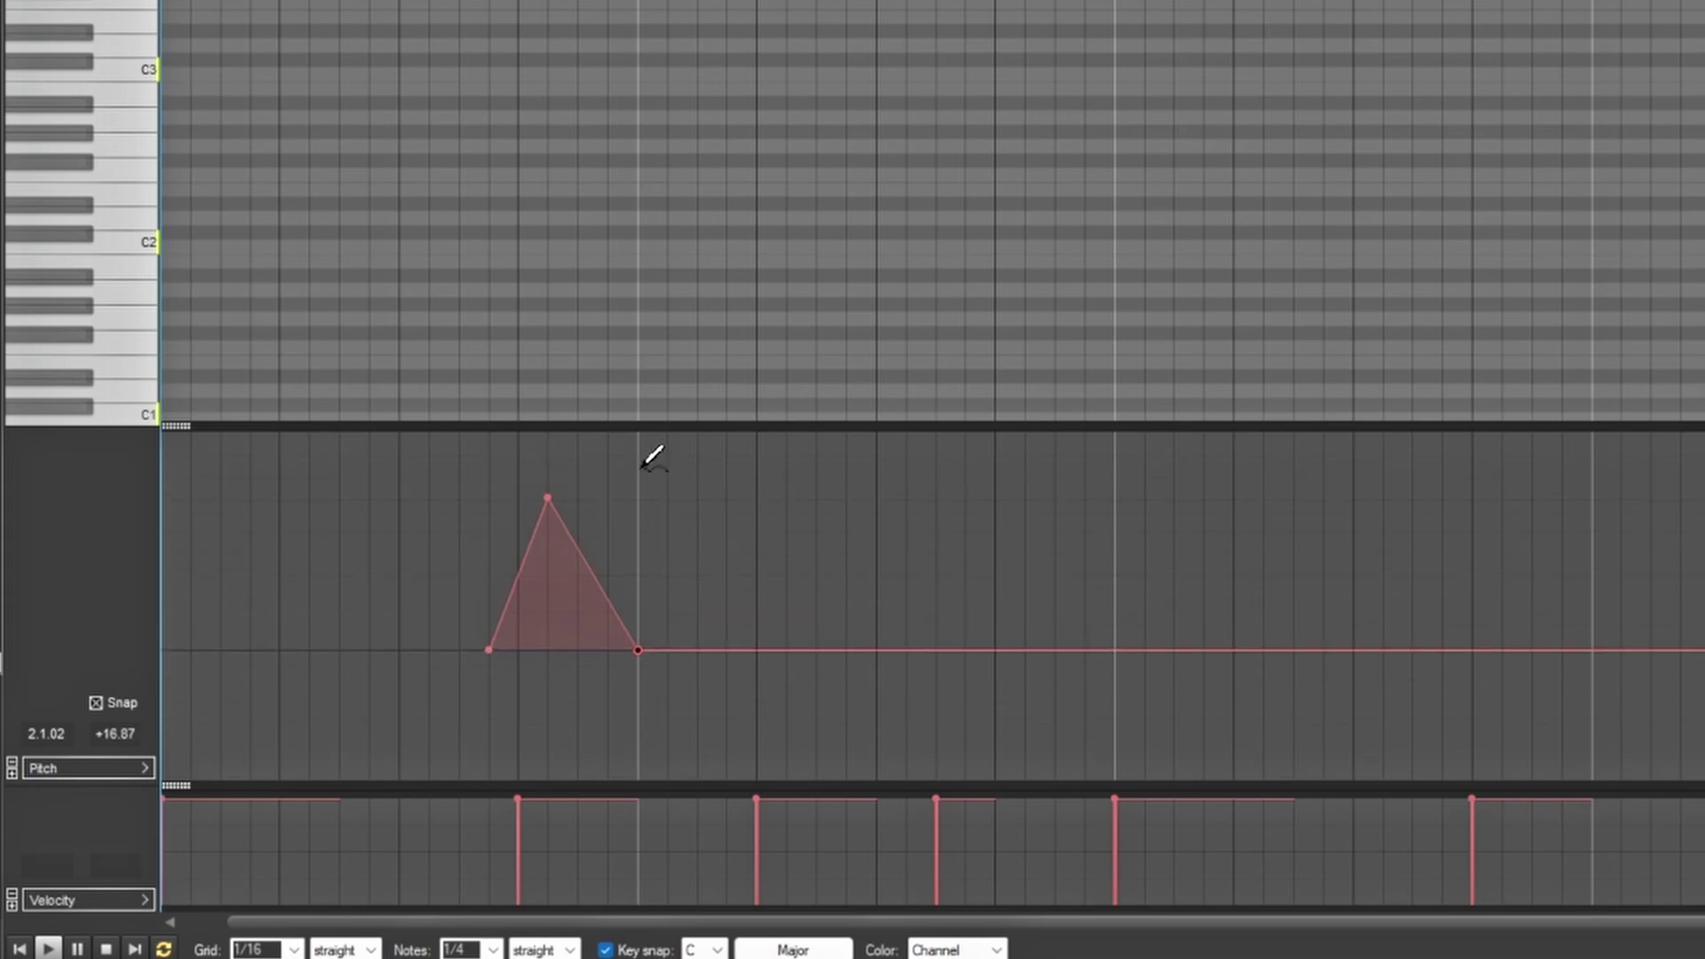
pyautogui.scroll(1, 656, 496)
pyautogui.scroll(3, 662, 535)
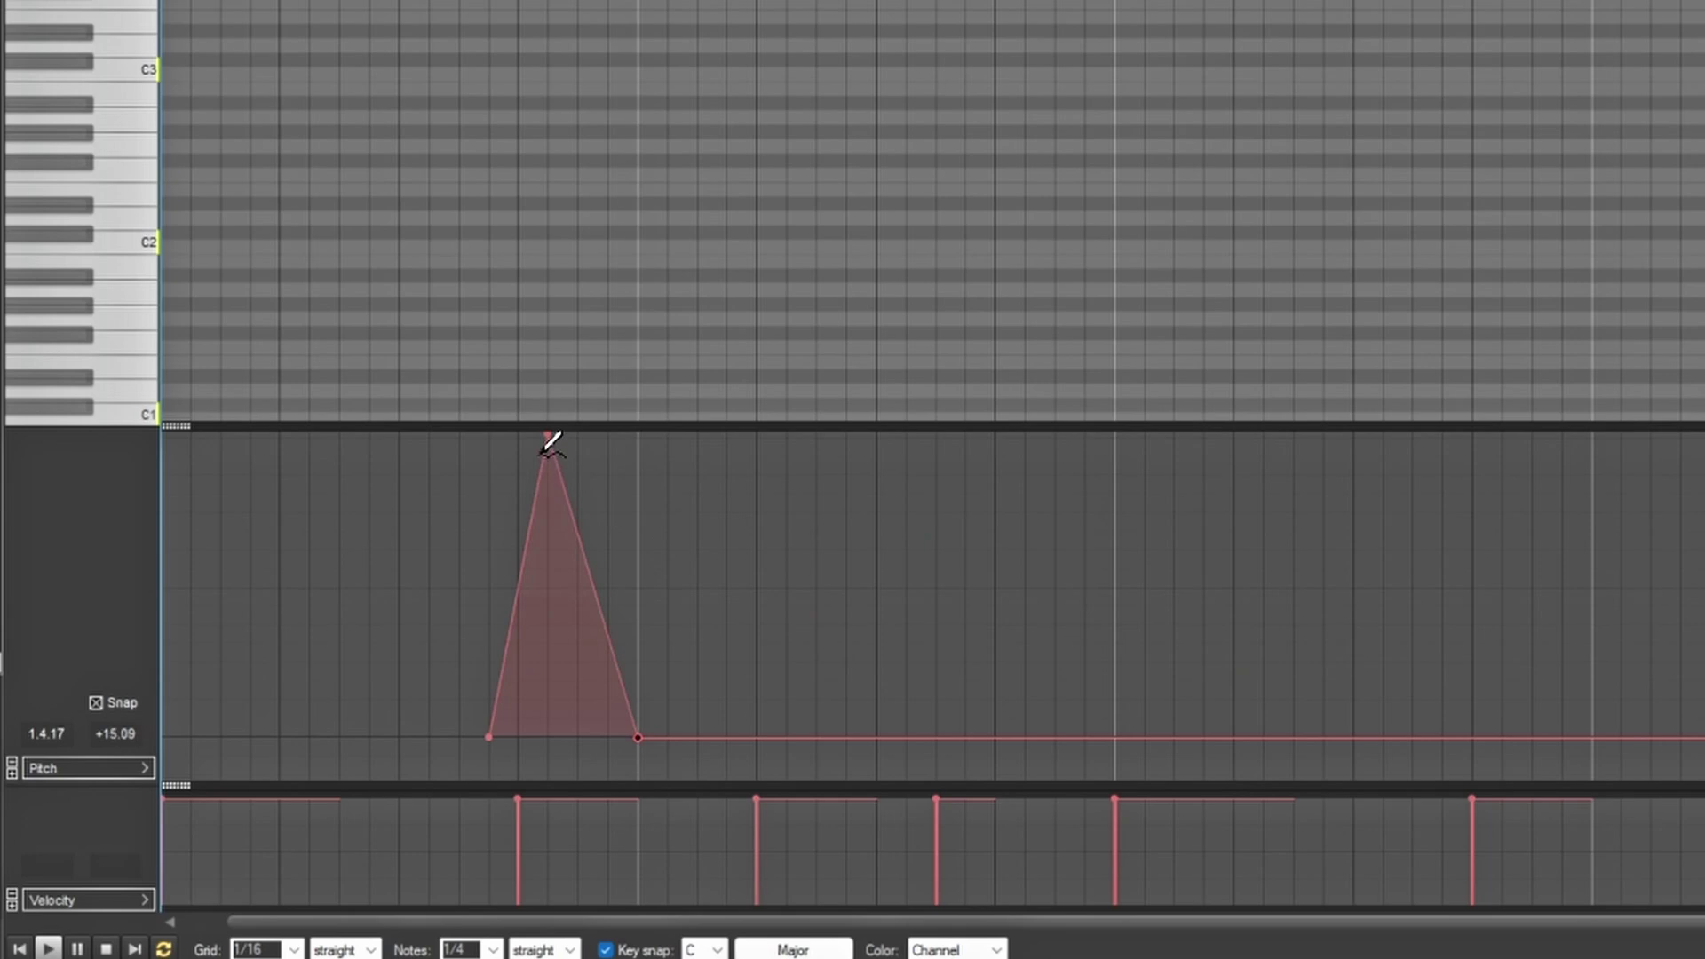
pyautogui.moveTo(552, 438)
pyautogui.mouseDown()
pyautogui.moveTo(562, 534)
pyautogui.moveTo(579, 479)
pyautogui.moveTo(534, 501)
pyautogui.moveTo(826, 514)
pyautogui.moveTo(430, 522)
pyautogui.moveTo(725, 530)
pyautogui.moveTo(568, 529)
pyautogui.moveTo(558, 610)
pyautogui.moveTo(616, 556)
pyautogui.moveTo(583, 536)
pyautogui.mouseUp()
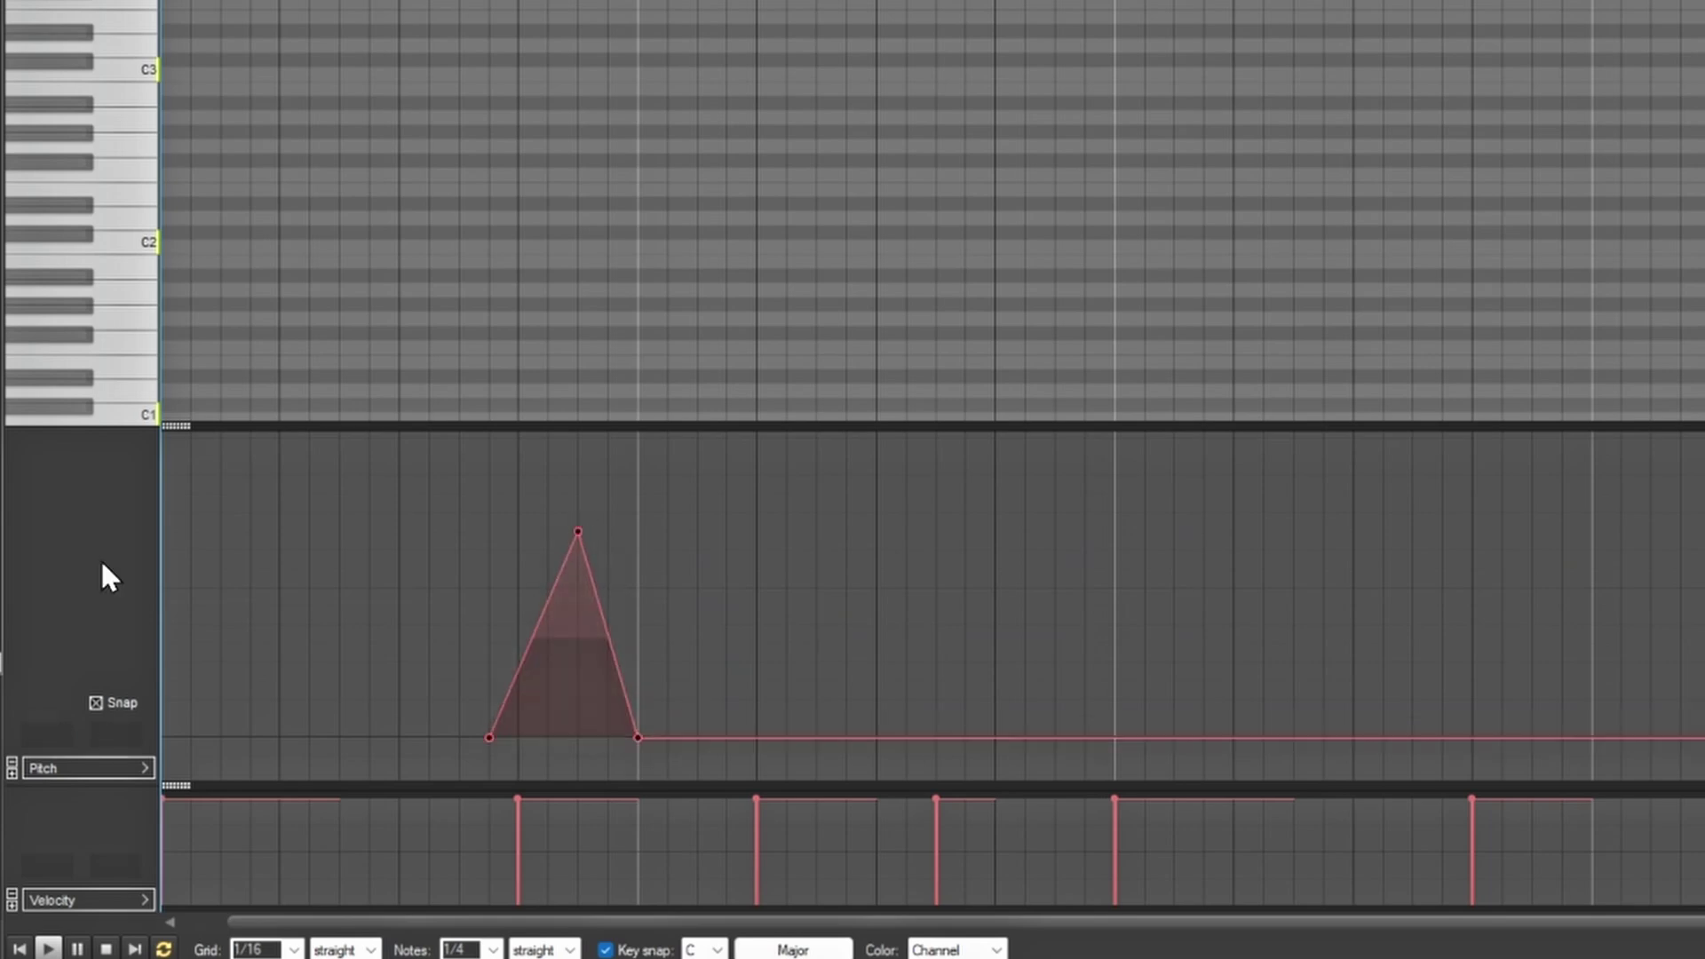
pyautogui.moveTo(746, 730)
pyautogui.mouseDown()
pyautogui.moveTo(736, 646)
pyautogui.moveTo(727, 769)
pyautogui.moveTo(729, 651)
pyautogui.moveTo(729, 737)
pyautogui.mouseUp()
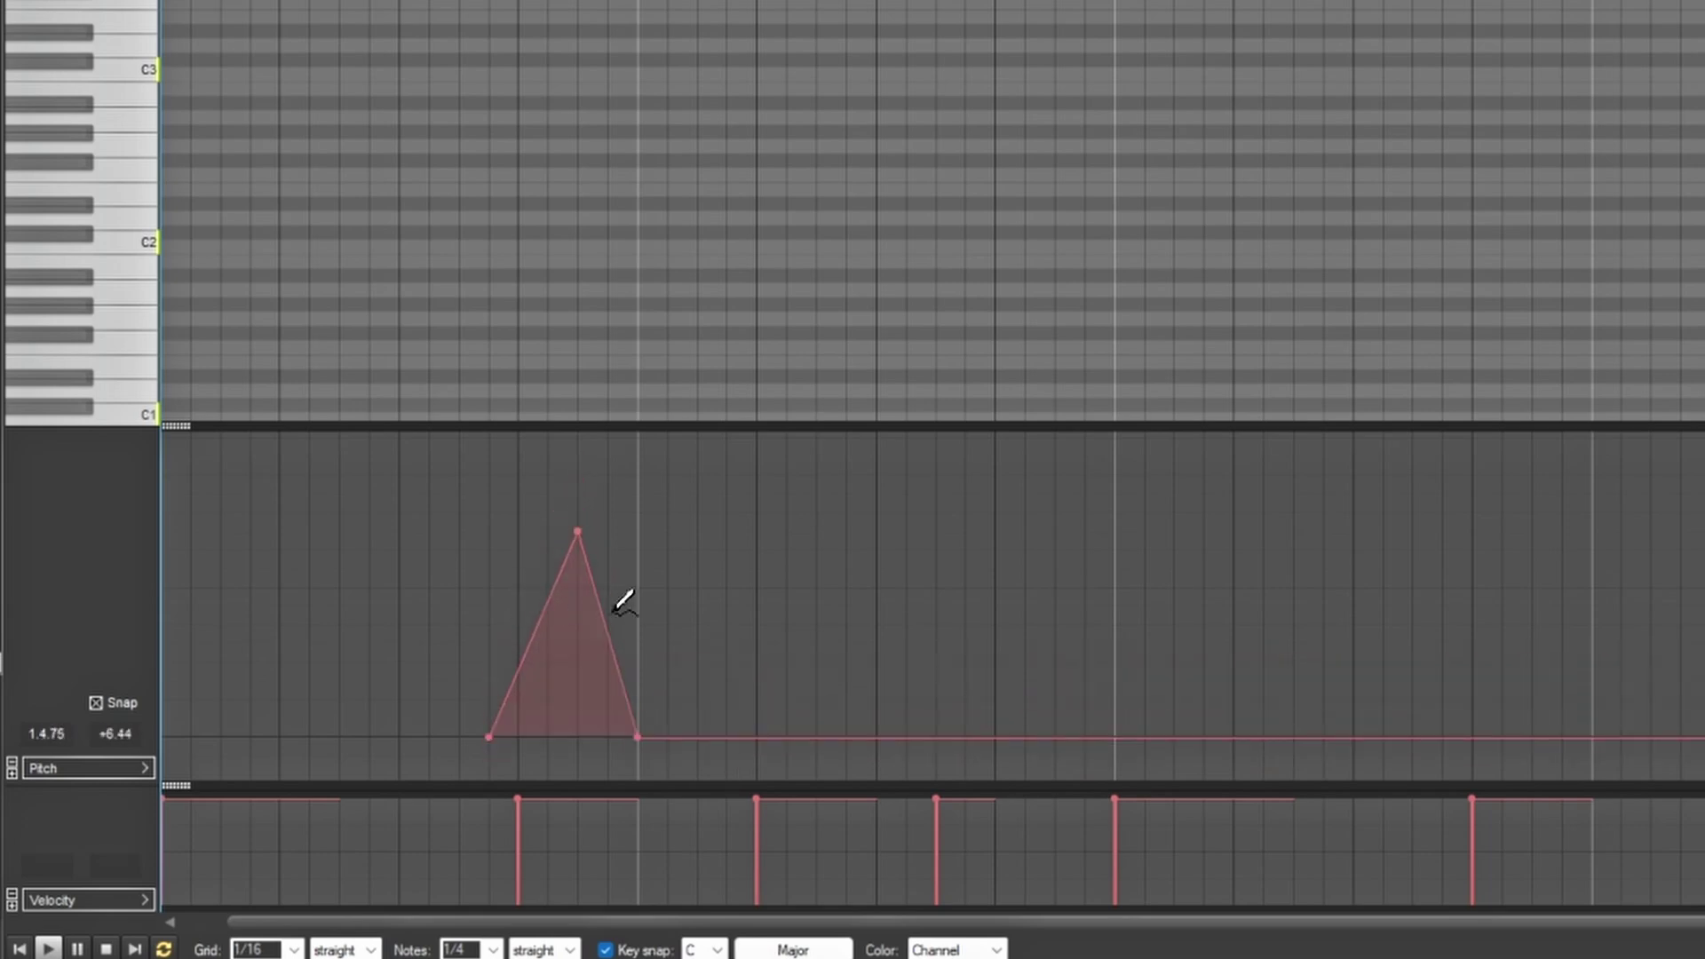
pyautogui.moveTo(578, 537); pyautogui.dragTo(620, 538)
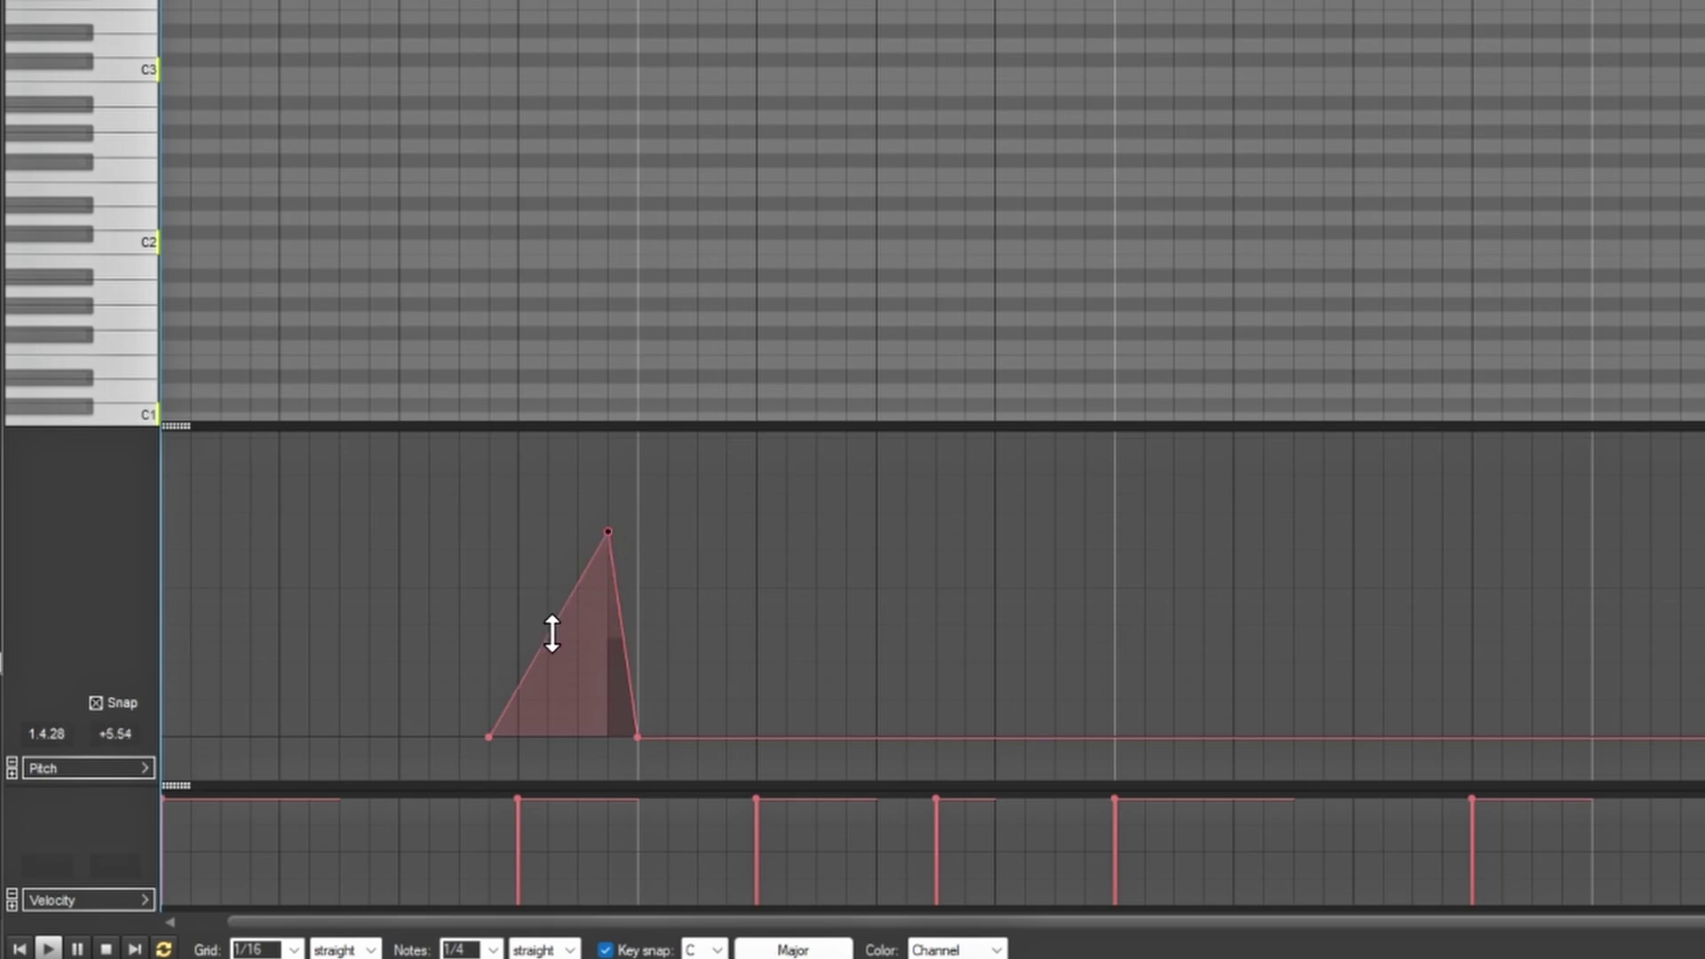
# Step: Bend the rising and falling pitch lines on either side of the peak node into curves
pyautogui.moveTo(560, 610)
pyautogui.mouseDown()
pyautogui.moveTo(563, 624)
pyautogui.moveTo(563, 595)
pyautogui.moveTo(563, 609)
pyautogui.mouseUp()
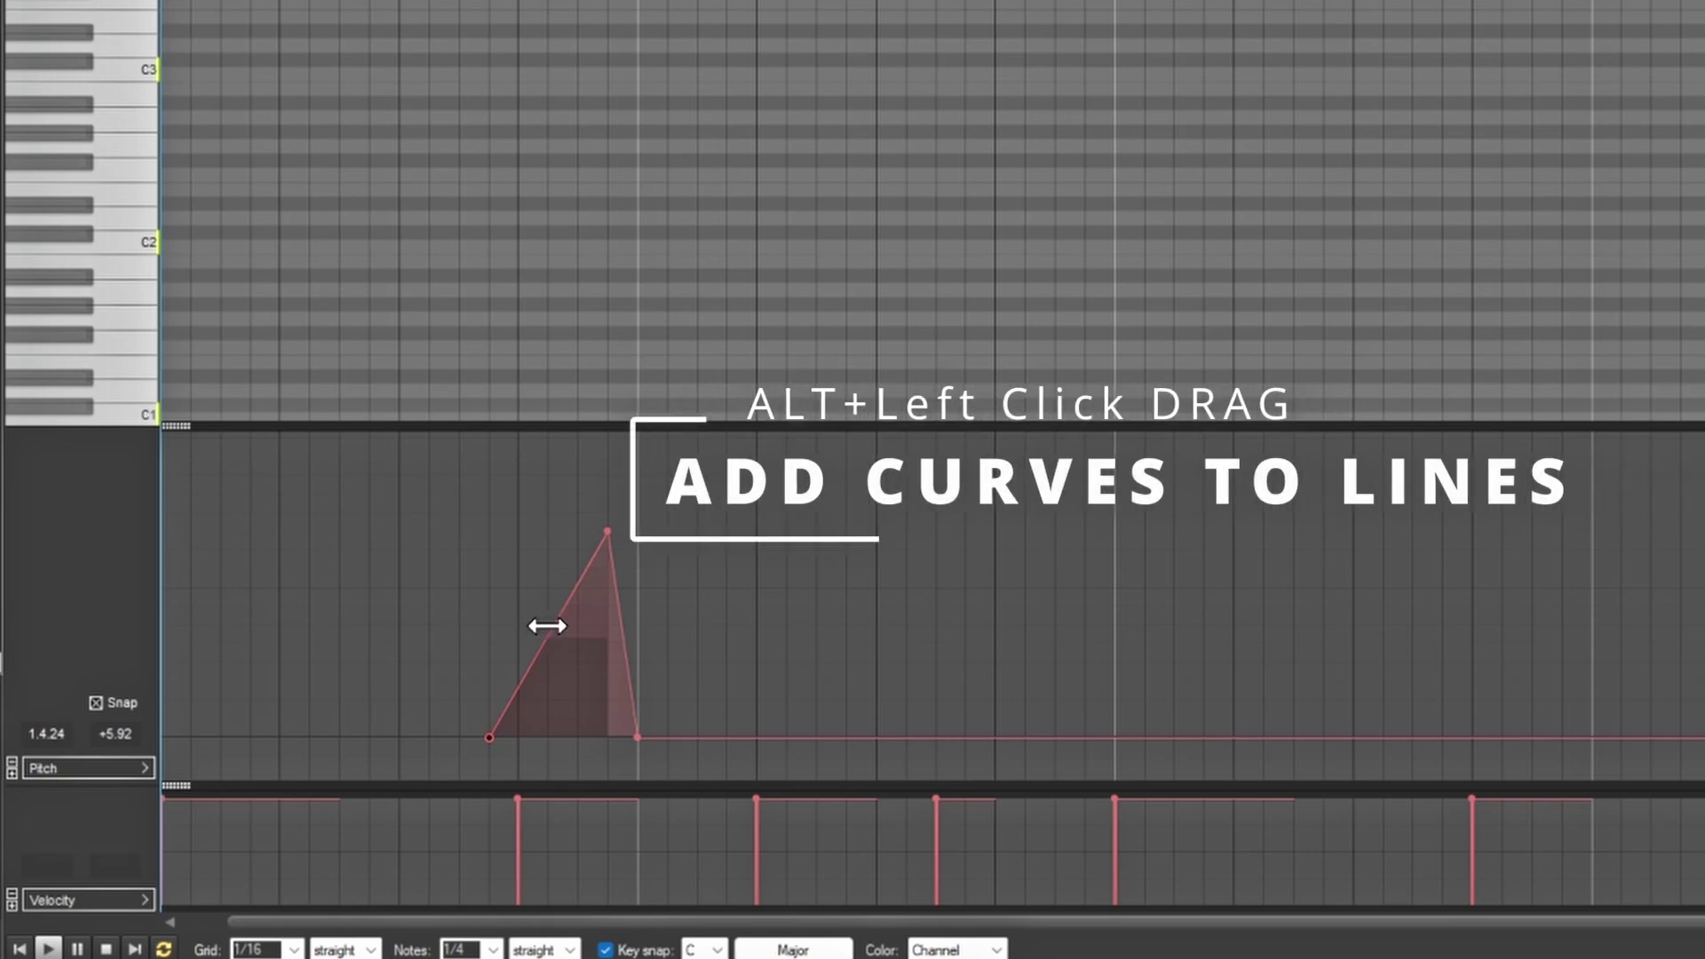
pyautogui.moveTo(547, 626)
pyautogui.mouseDown()
pyautogui.moveTo(586, 643)
pyautogui.moveTo(598, 674)
pyautogui.moveTo(521, 580)
pyautogui.moveTo(494, 583)
pyautogui.moveTo(495, 708)
pyautogui.moveTo(545, 700)
pyautogui.moveTo(582, 644)
pyautogui.moveTo(529, 566)
pyautogui.moveTo(601, 636)
pyautogui.moveTo(571, 666)
pyautogui.moveTo(476, 587)
pyautogui.moveTo(586, 598)
pyautogui.moveTo(598, 658)
pyautogui.moveTo(502, 563)
pyautogui.moveTo(579, 629)
pyautogui.moveTo(590, 670)
pyautogui.moveTo(523, 601)
pyautogui.moveTo(587, 643)
pyautogui.mouseUp()
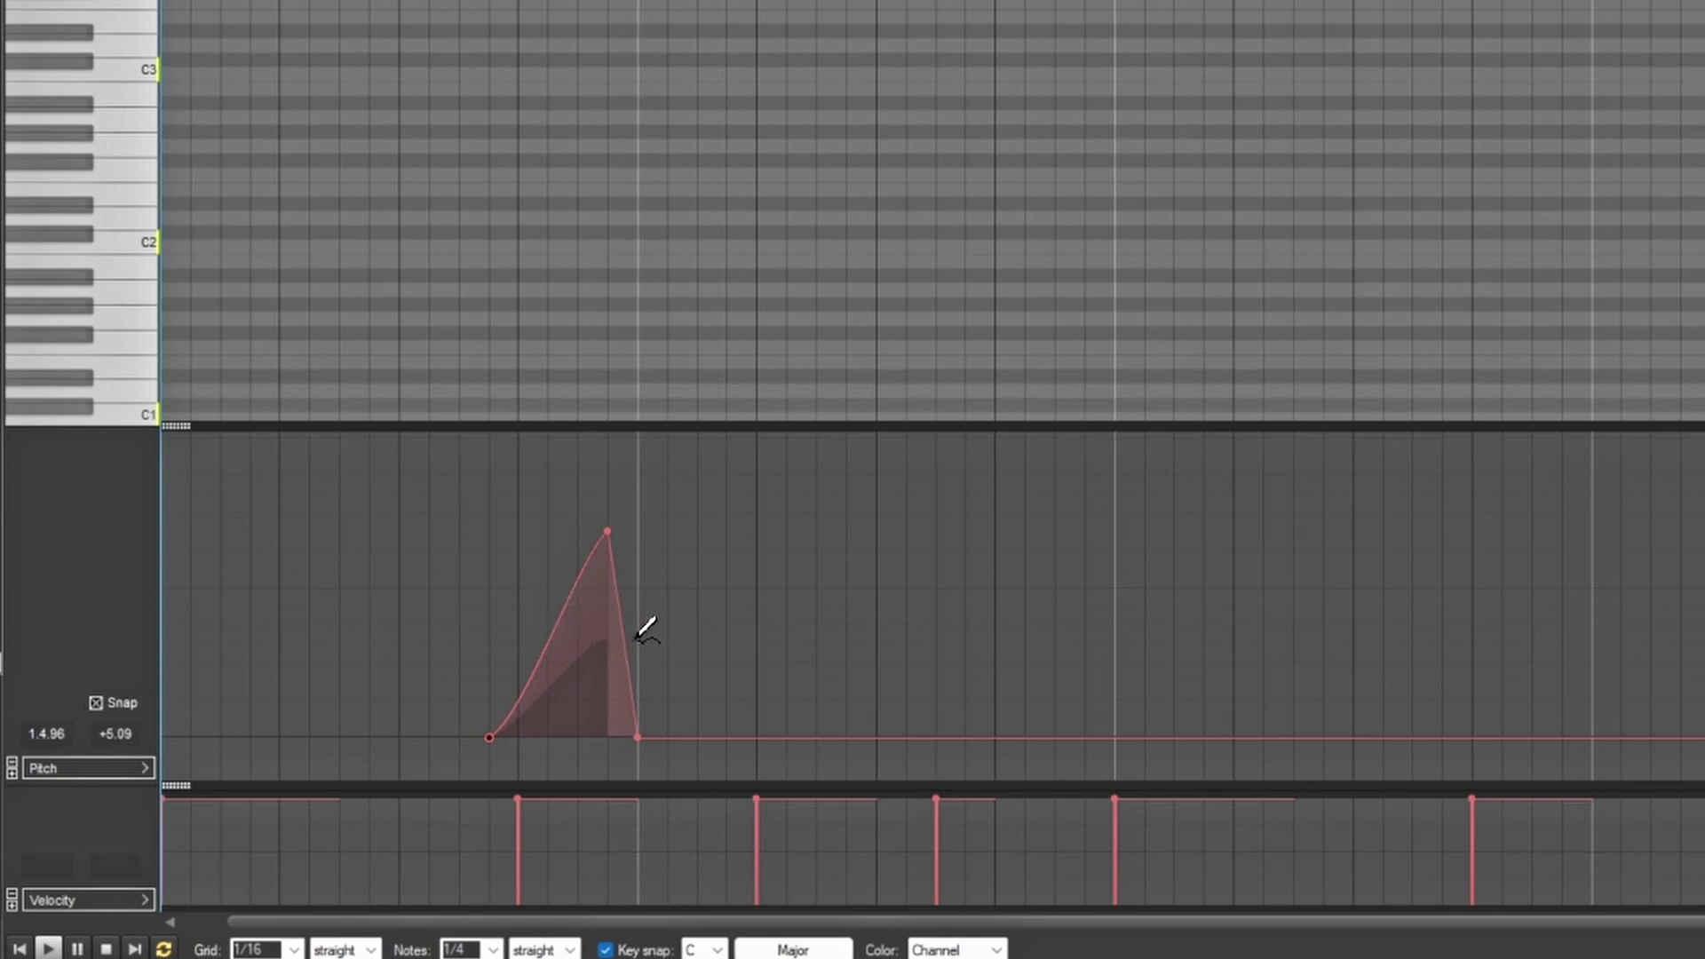
pyautogui.moveTo(623, 641)
pyautogui.mouseDown()
pyautogui.moveTo(594, 639)
pyautogui.moveTo(690, 644)
pyautogui.moveTo(512, 636)
pyautogui.moveTo(607, 647)
pyautogui.moveTo(620, 670)
pyautogui.mouseUp()
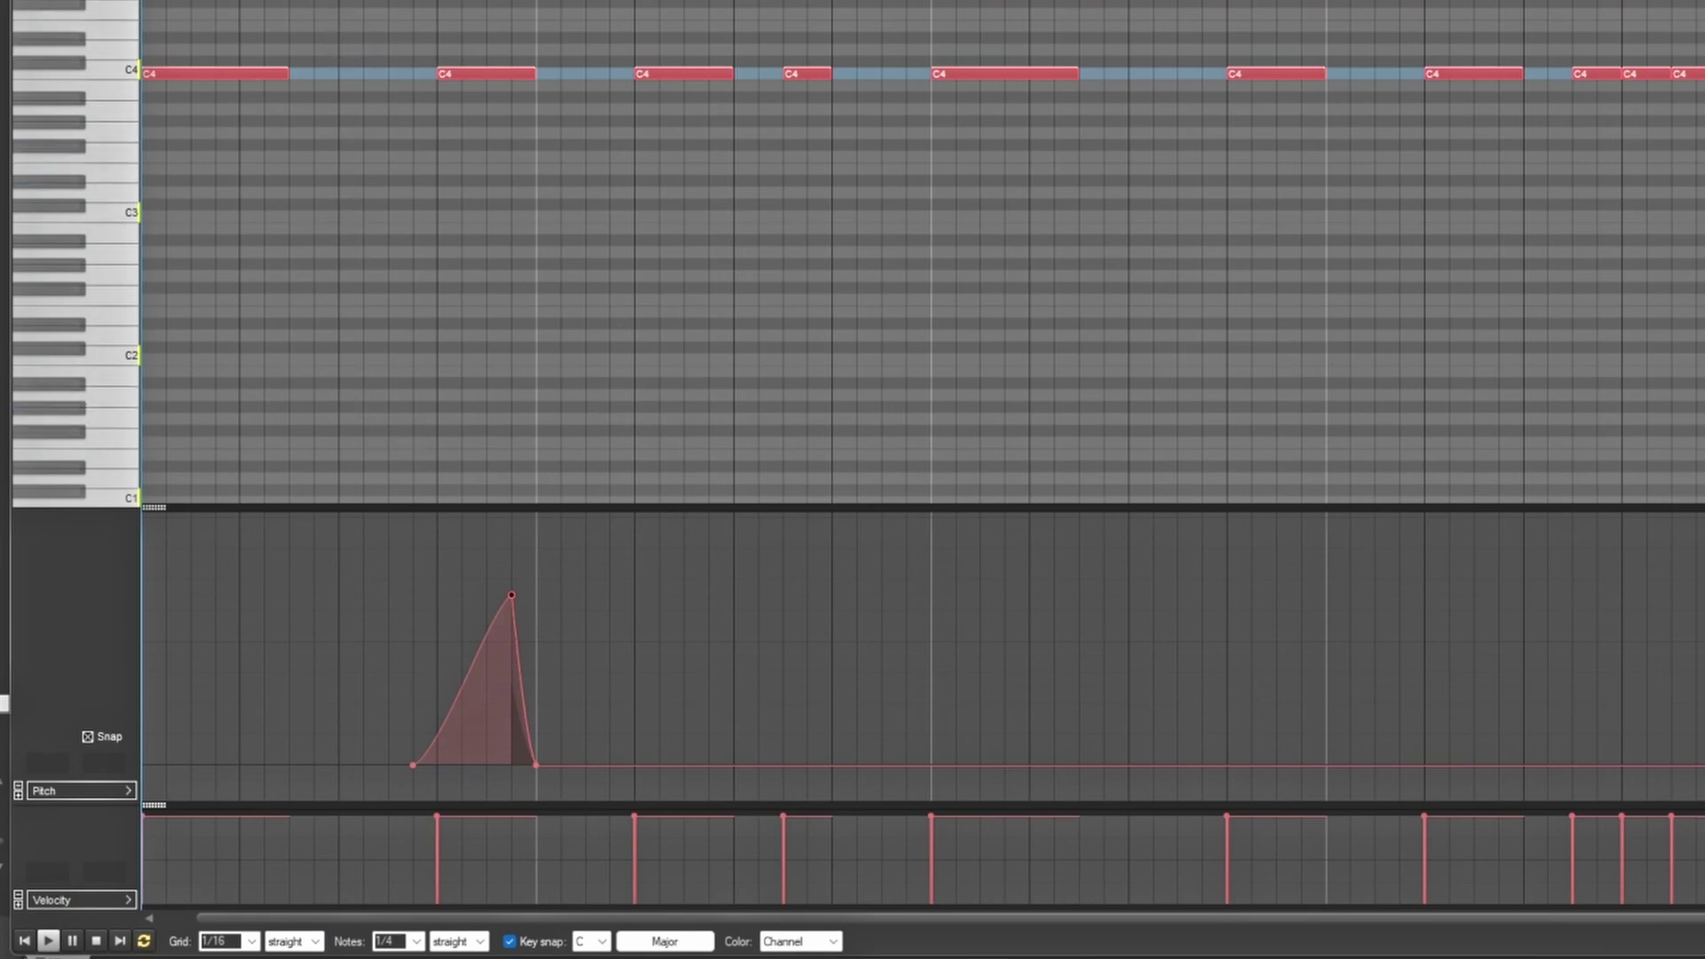
# Step: Play the pattern and reshape the slide to reach about +16 at bar 2, hold until the third note's end, and drop back to centre
pyautogui.press('space')
pyautogui.moveTo(509, 595); pyautogui.dragTo(548, 516)
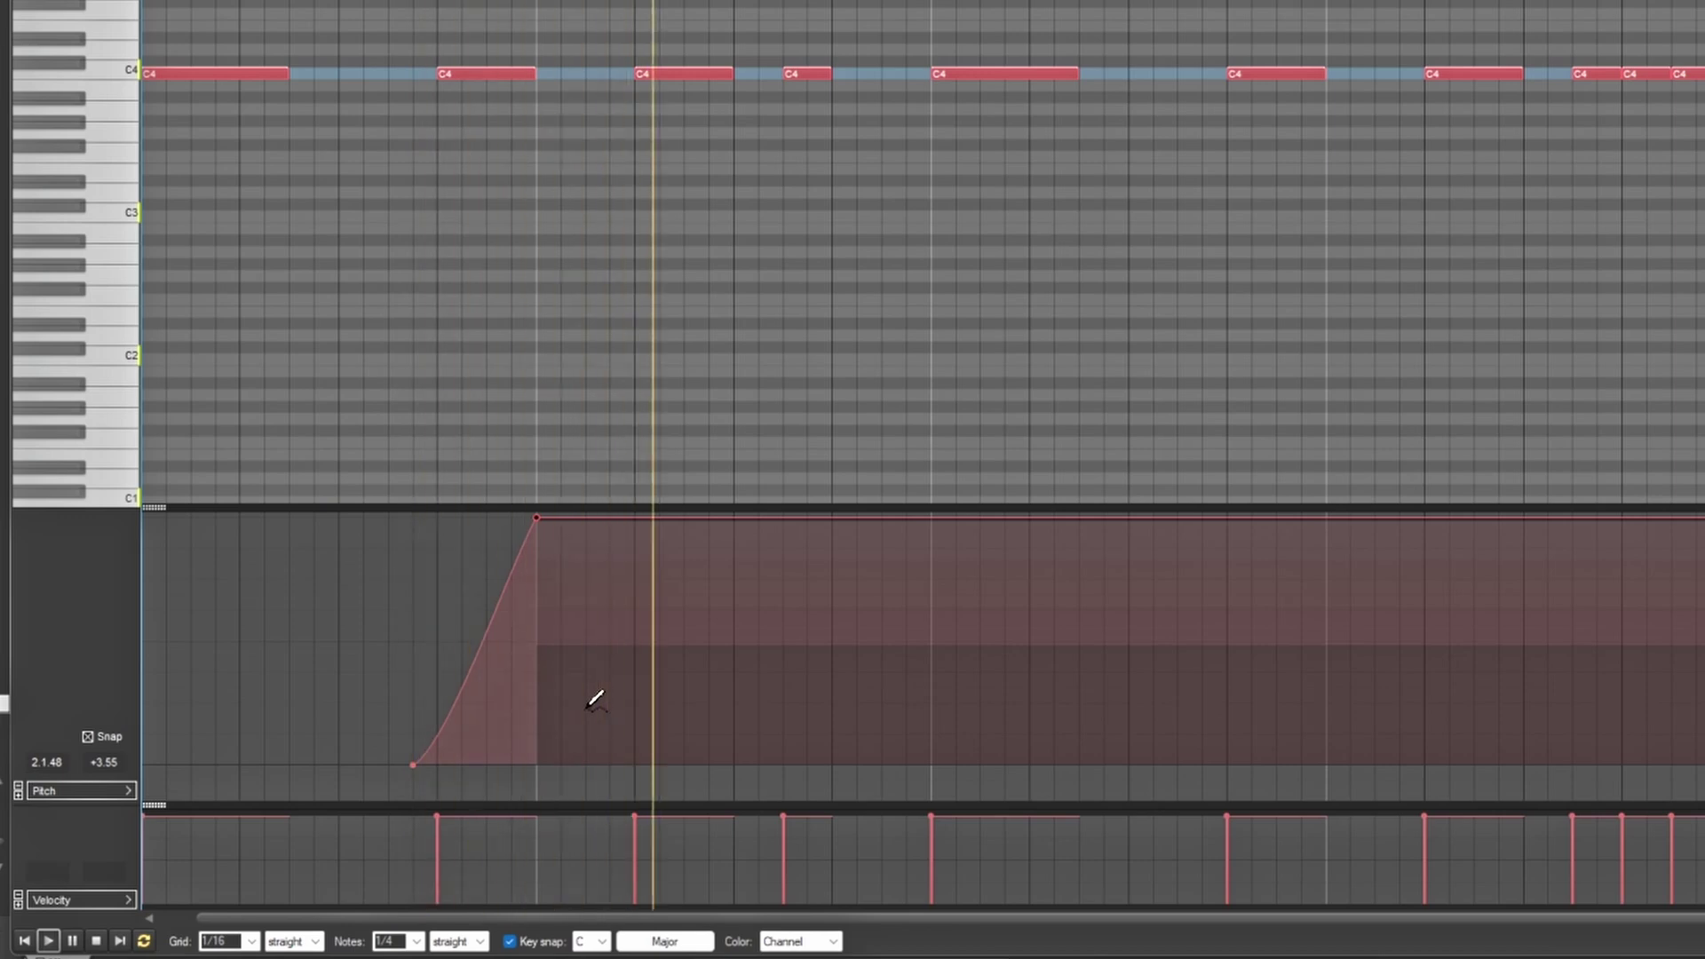
pyautogui.click(732, 519)
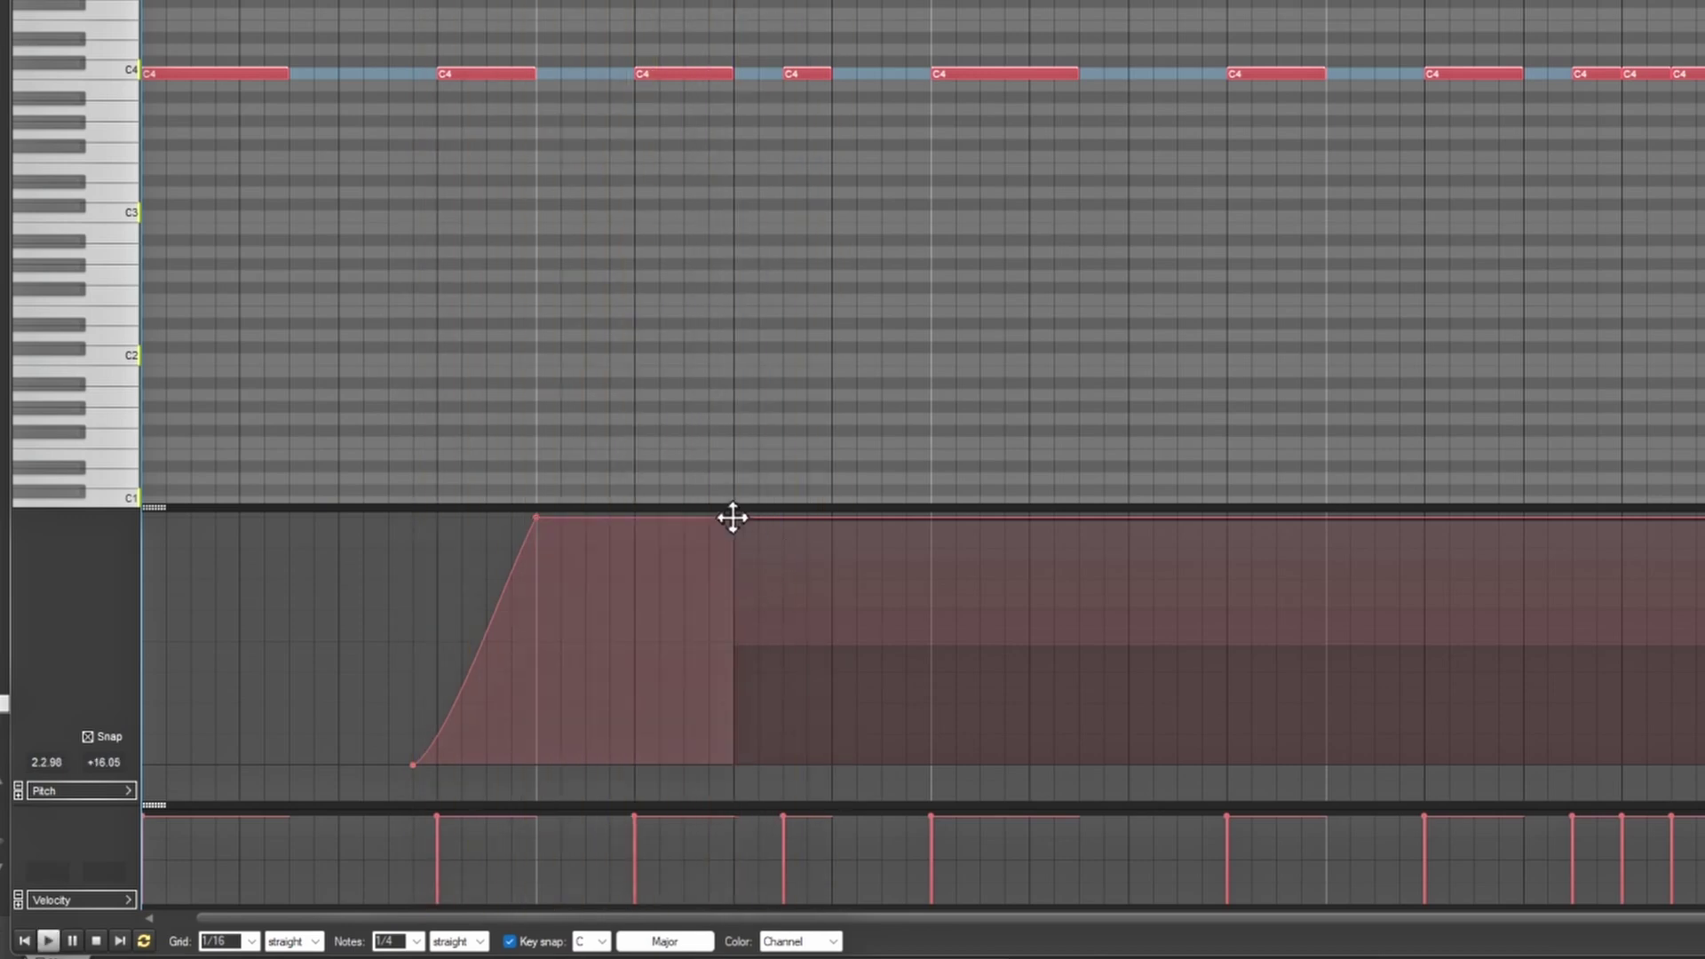
pyautogui.click(760, 764)
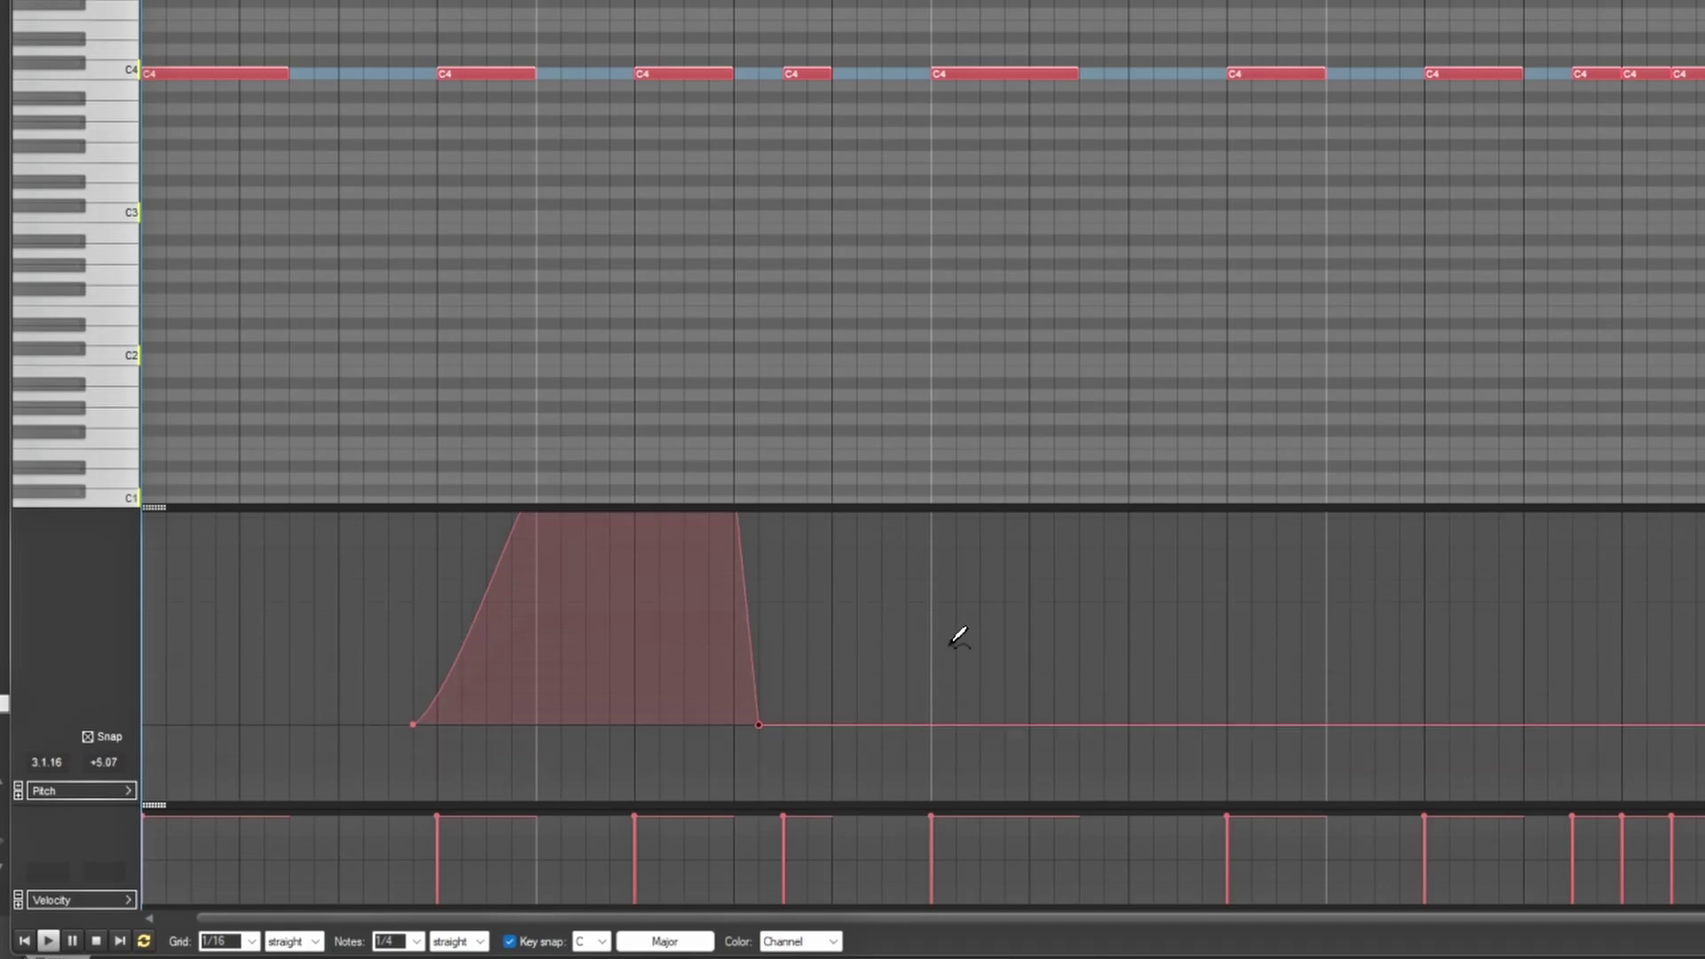
# Step: Add a centred pitch node at the start of bar 3 and slide down to a node at -15 near the fifth note's end
pyautogui.scroll(-2, 952, 636)
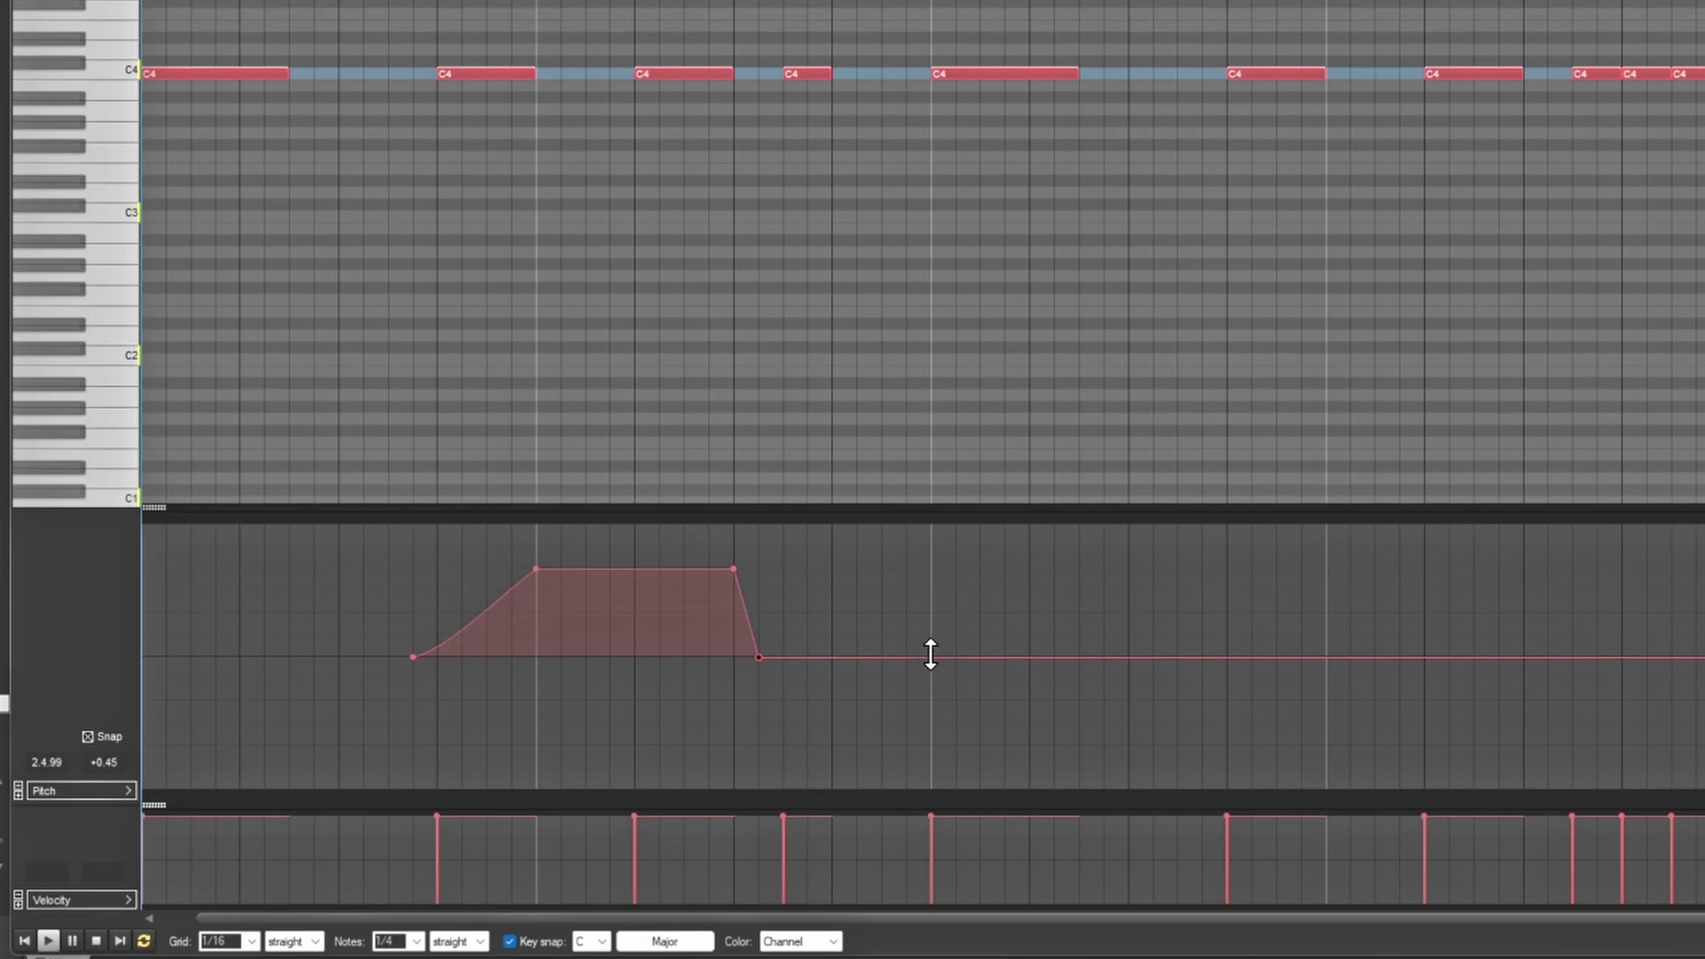
pyautogui.moveTo(931, 656); pyautogui.dragTo(1077, 741)
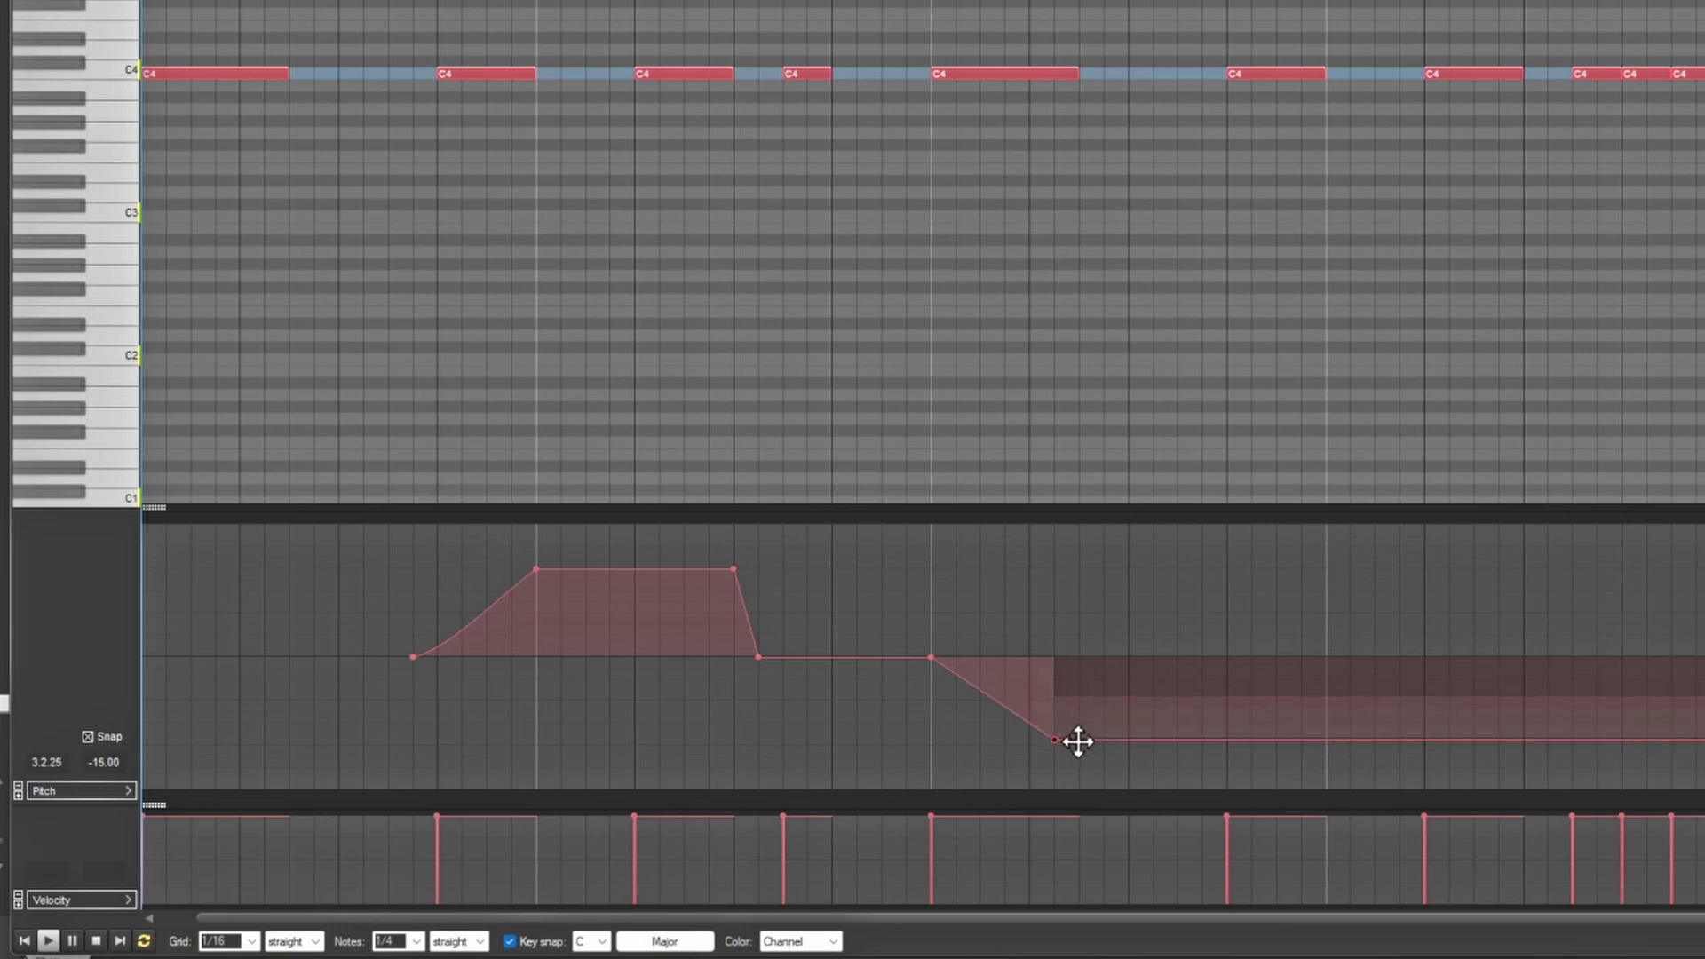
# Step: Hold the -15 pitch until the middle of bar 3, return it to centre one sixteenth later, and play the pattern
pyautogui.click(1129, 740)
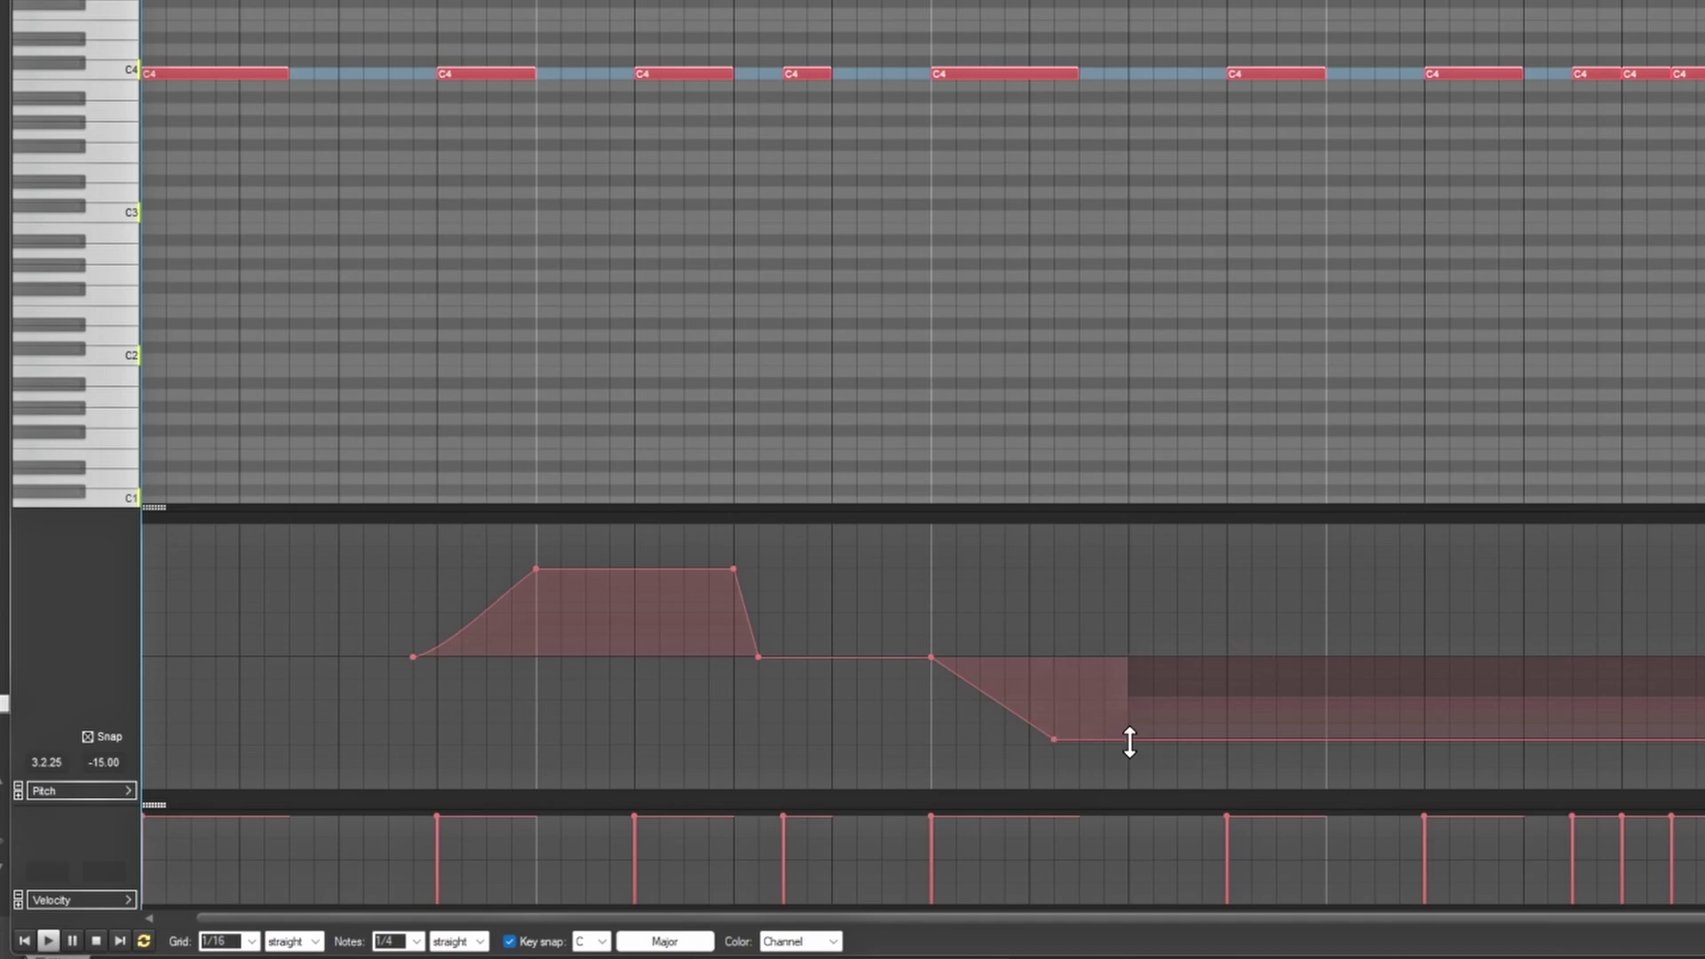
pyautogui.click(1154, 658)
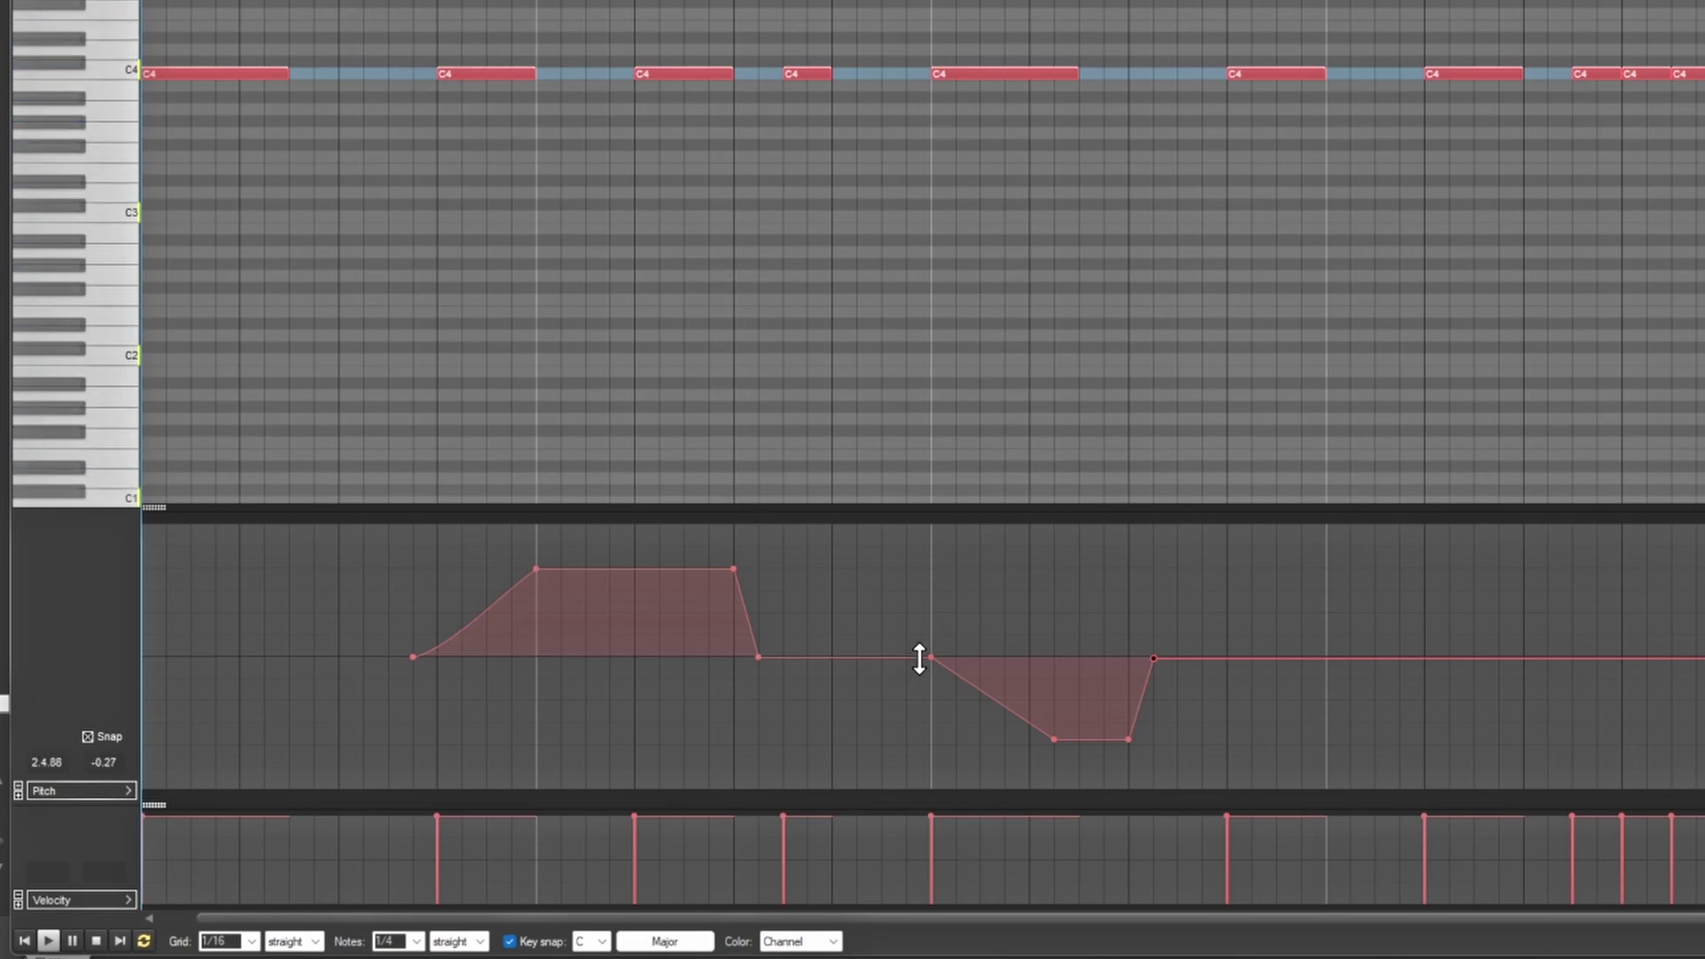
pyautogui.press('space')
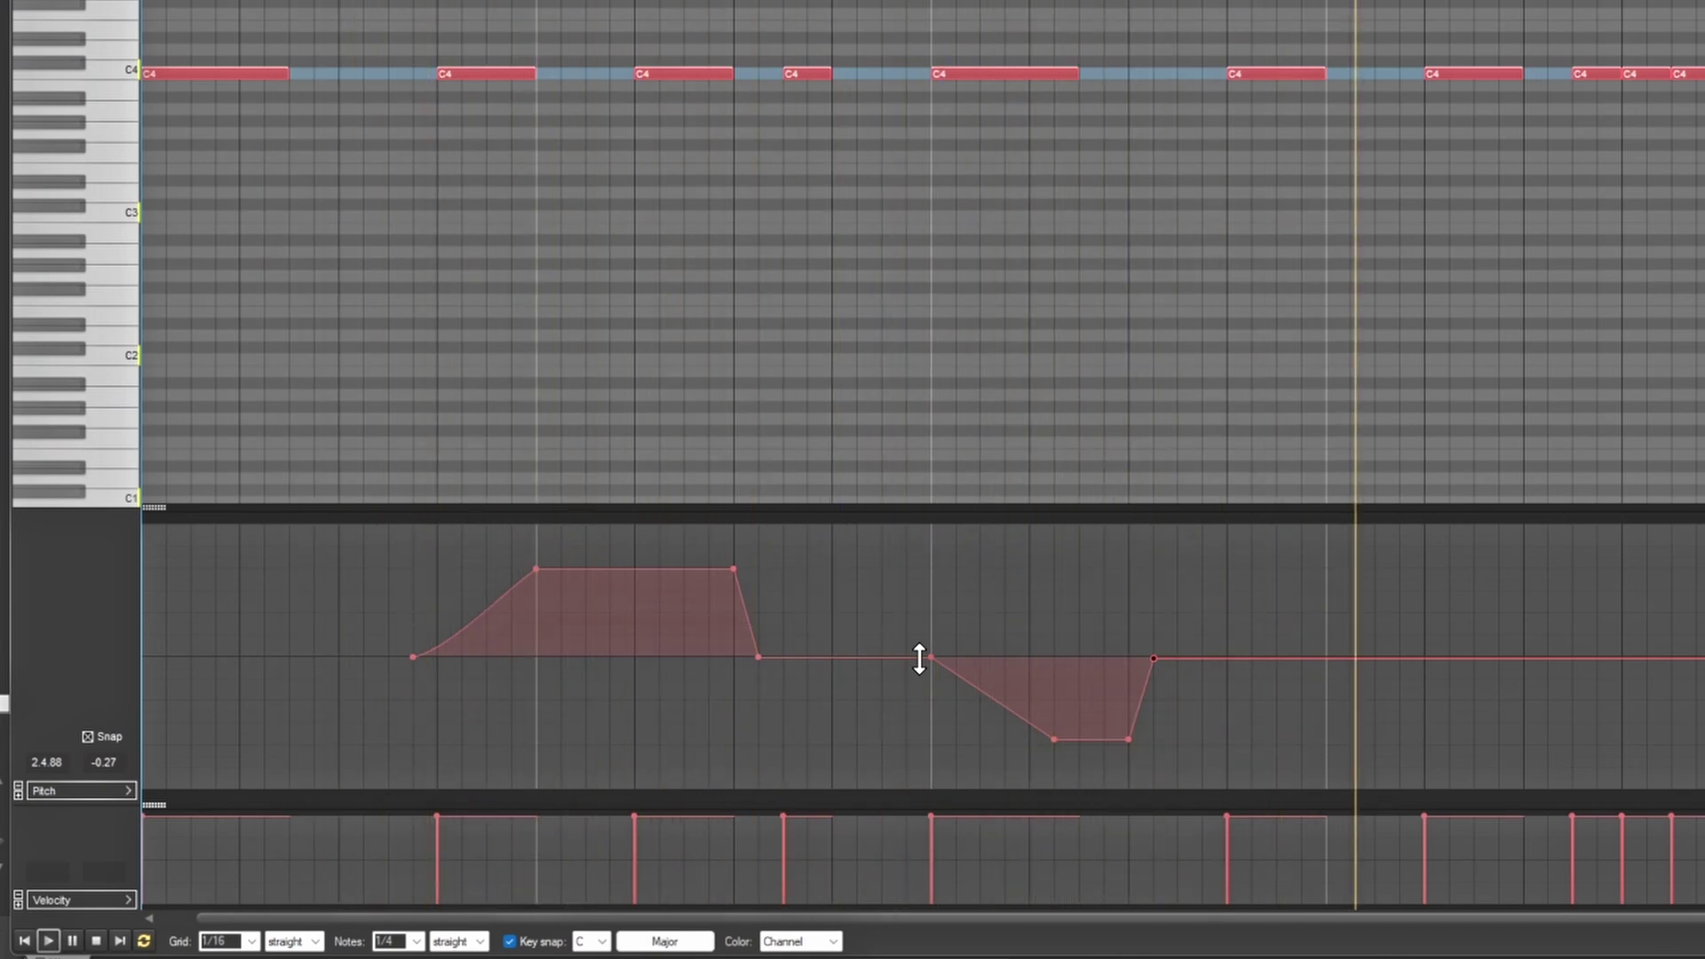
pyautogui.press('space')
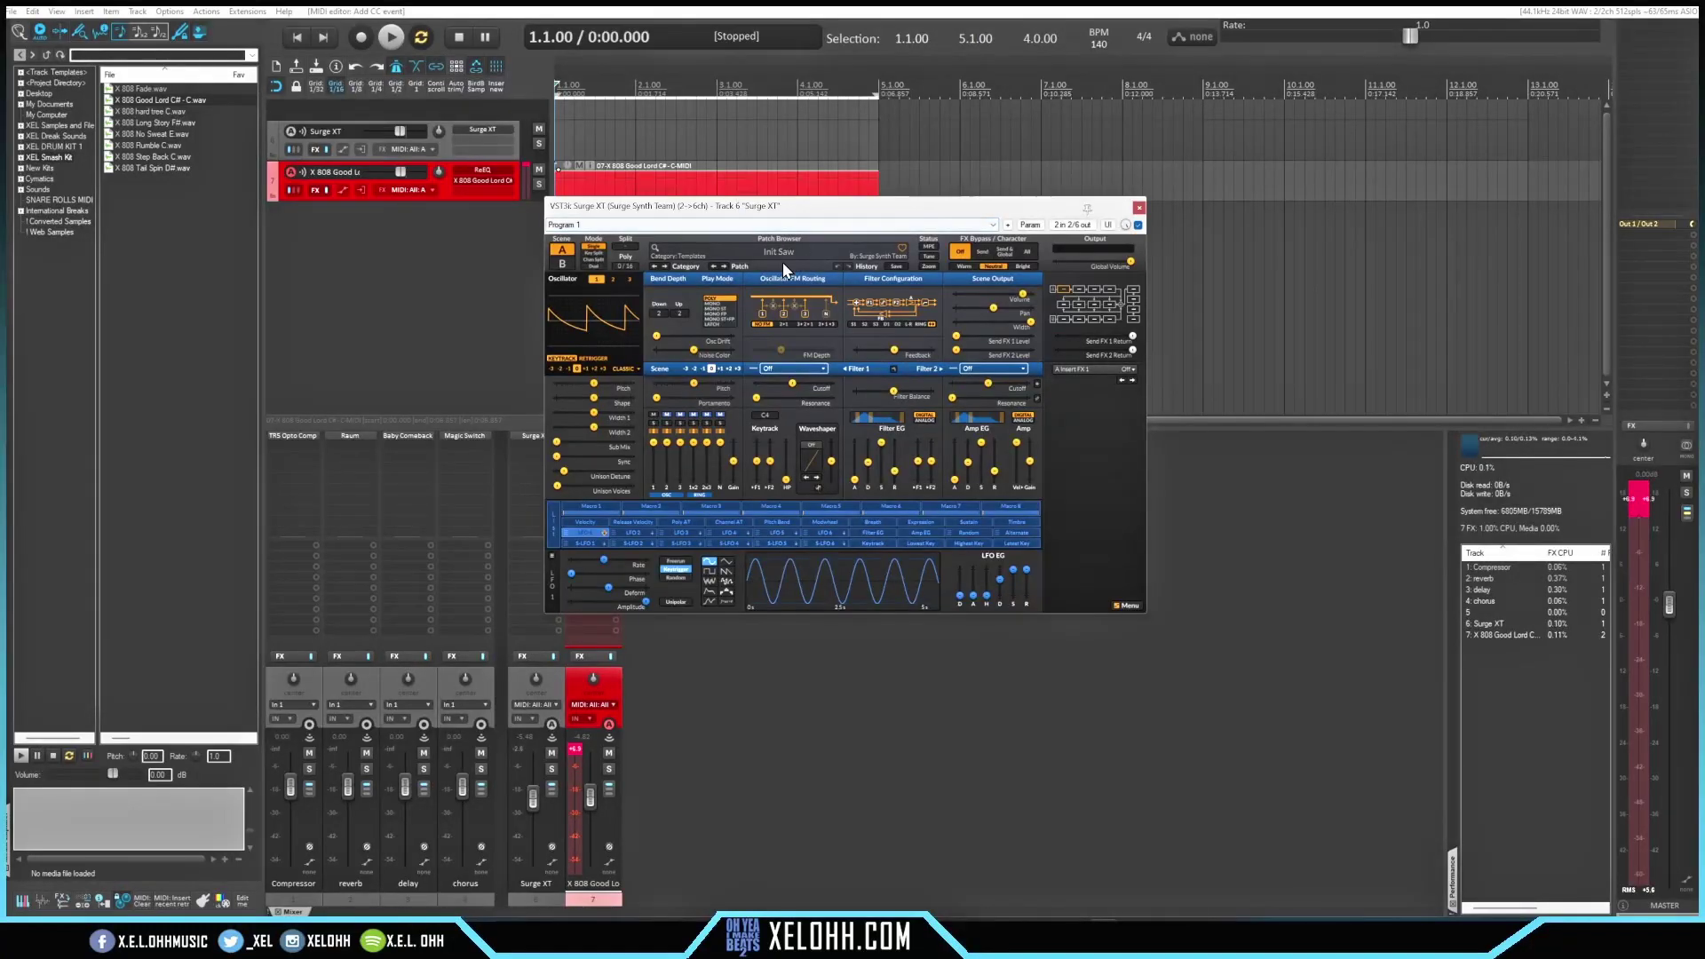
# Step: Load the factory MPE patch Bloom in Surge XT, then record-arm its track and close the plugin window
pyautogui.click(779, 250)
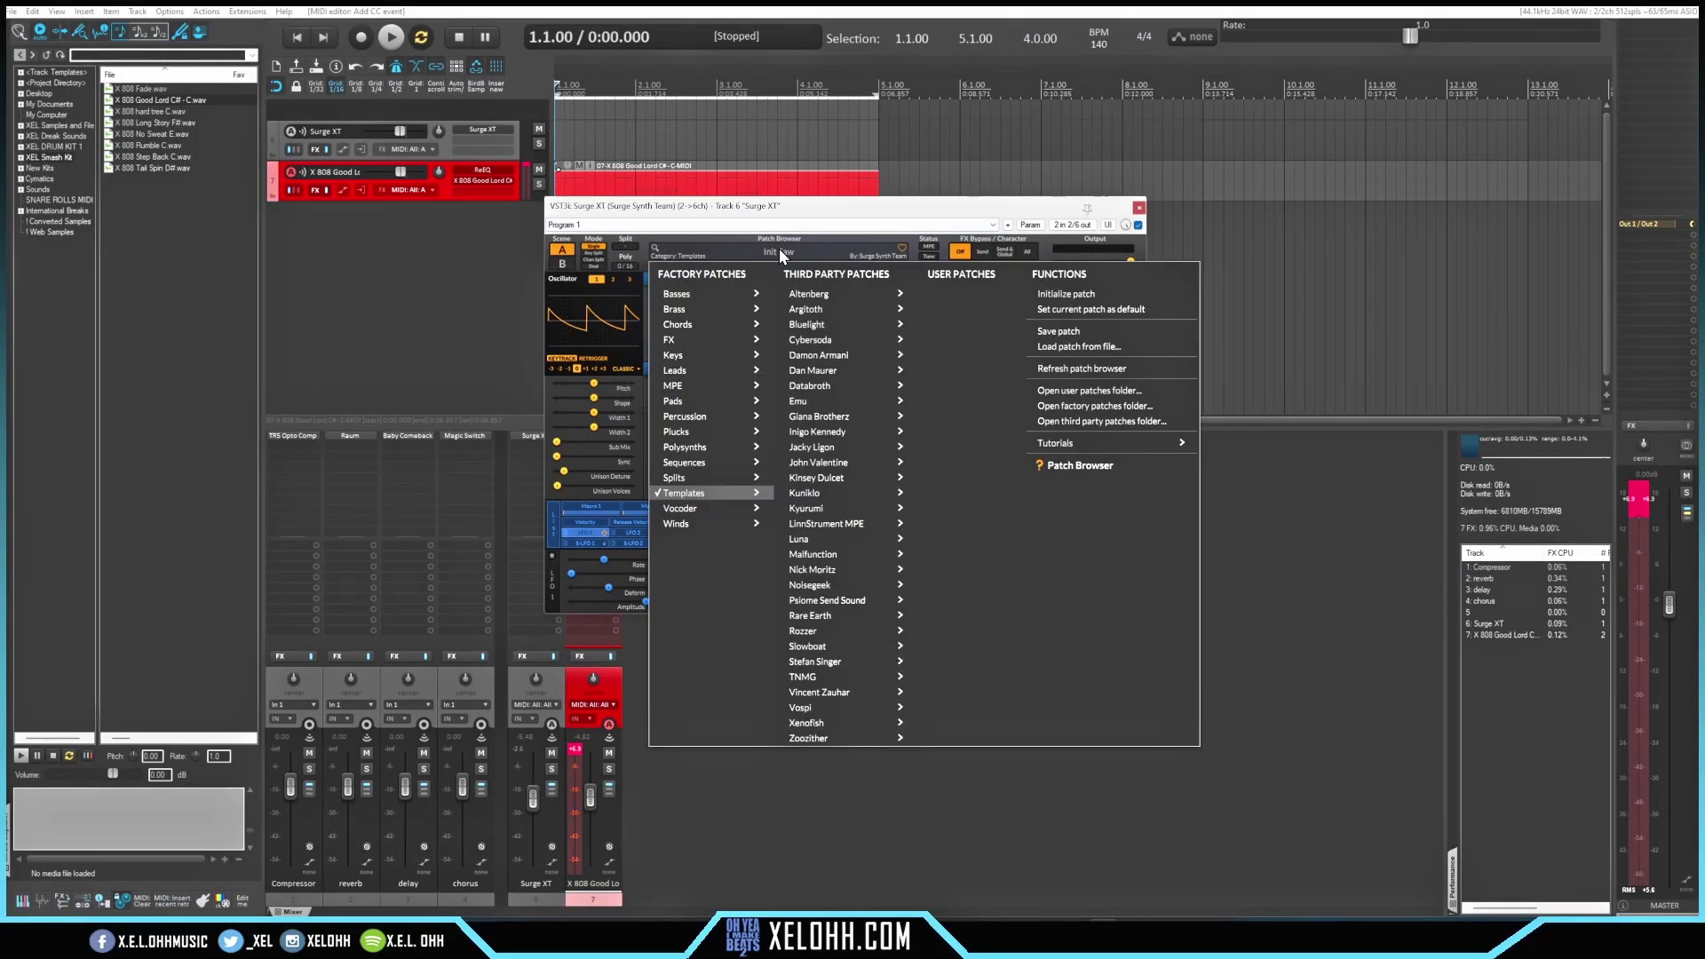
pyautogui.moveTo(691, 387)
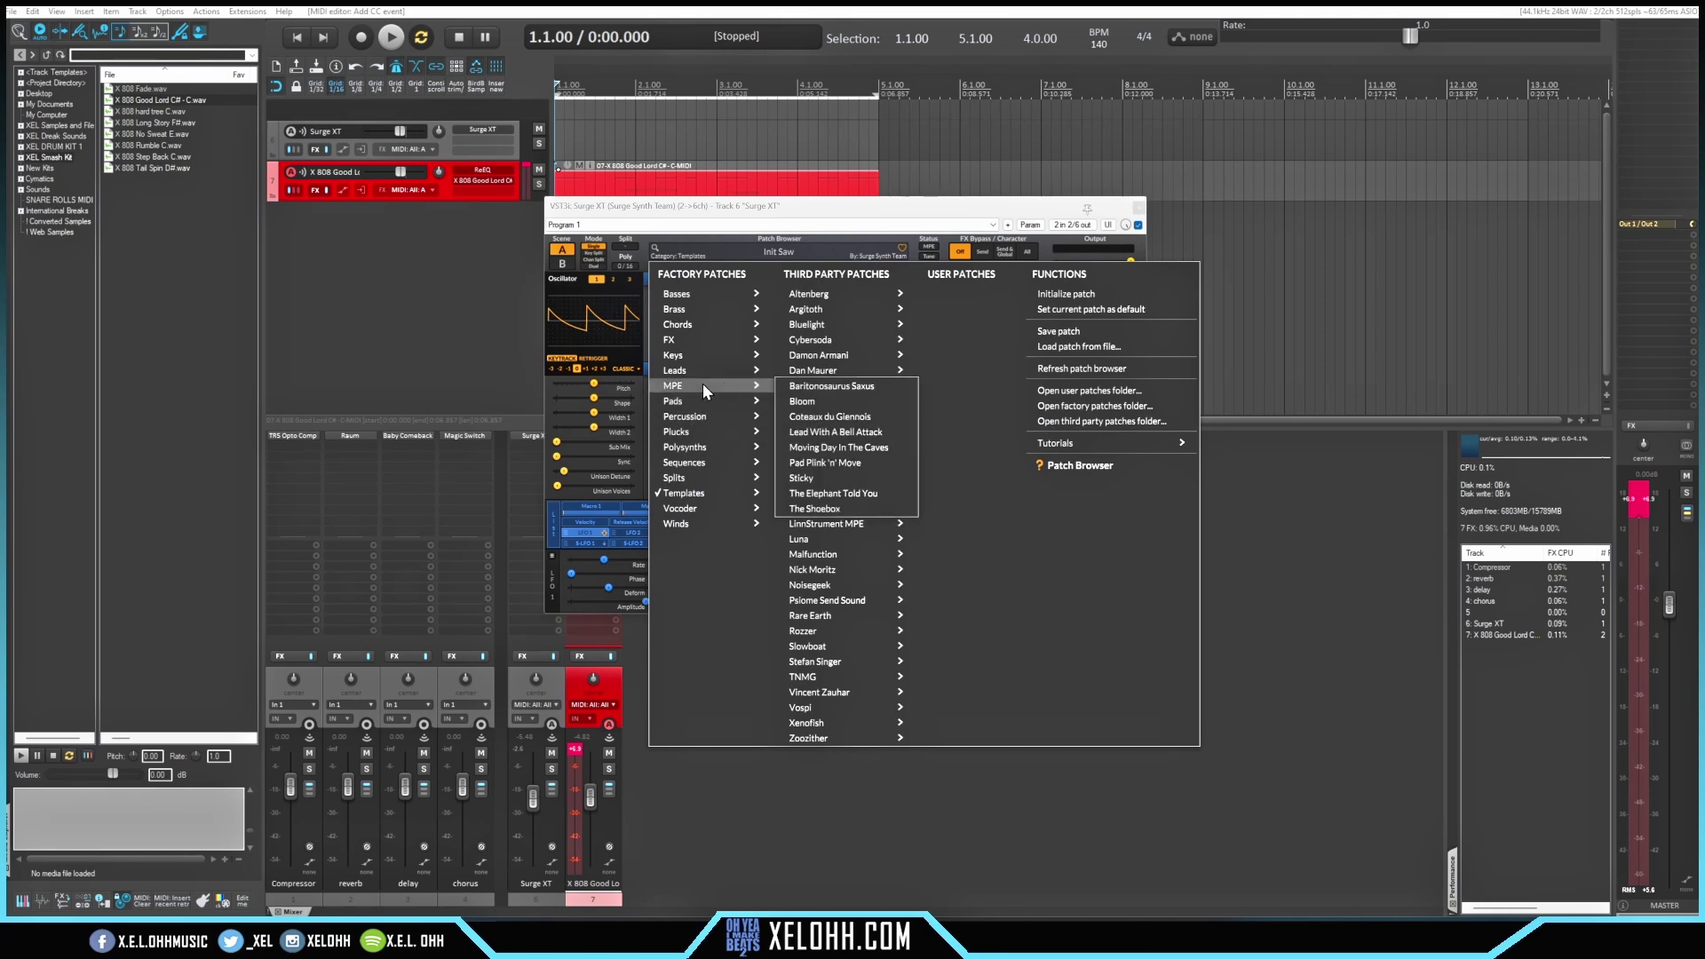
pyautogui.click(833, 399)
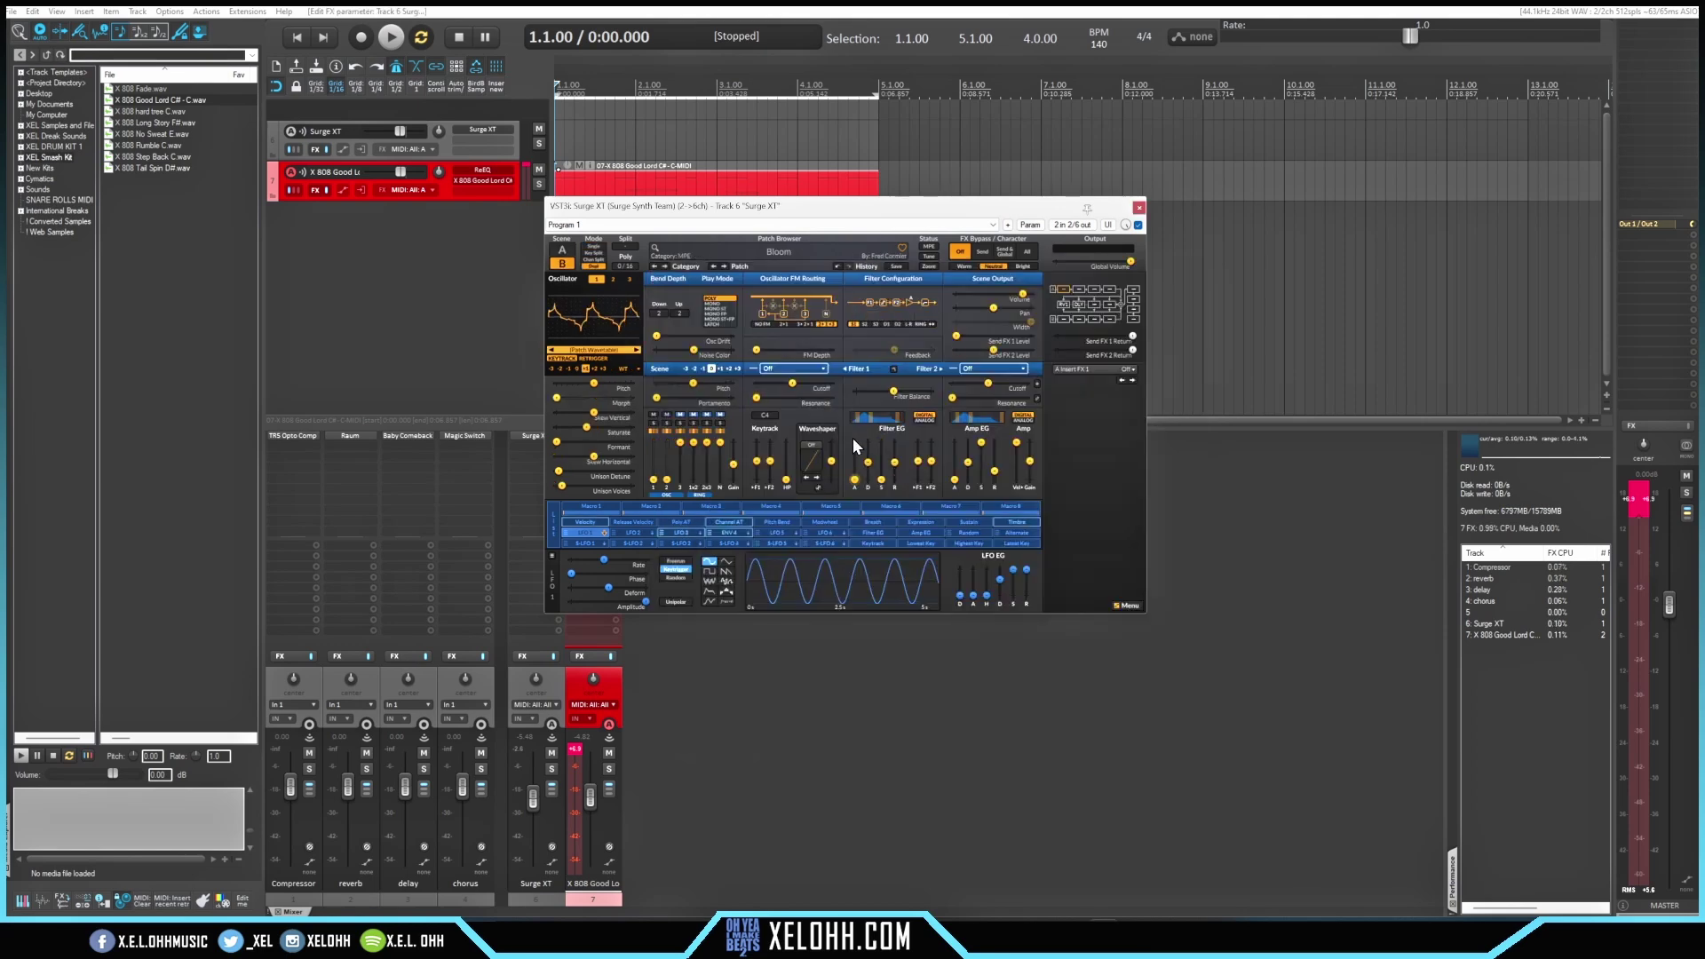
pyautogui.click(455, 169)
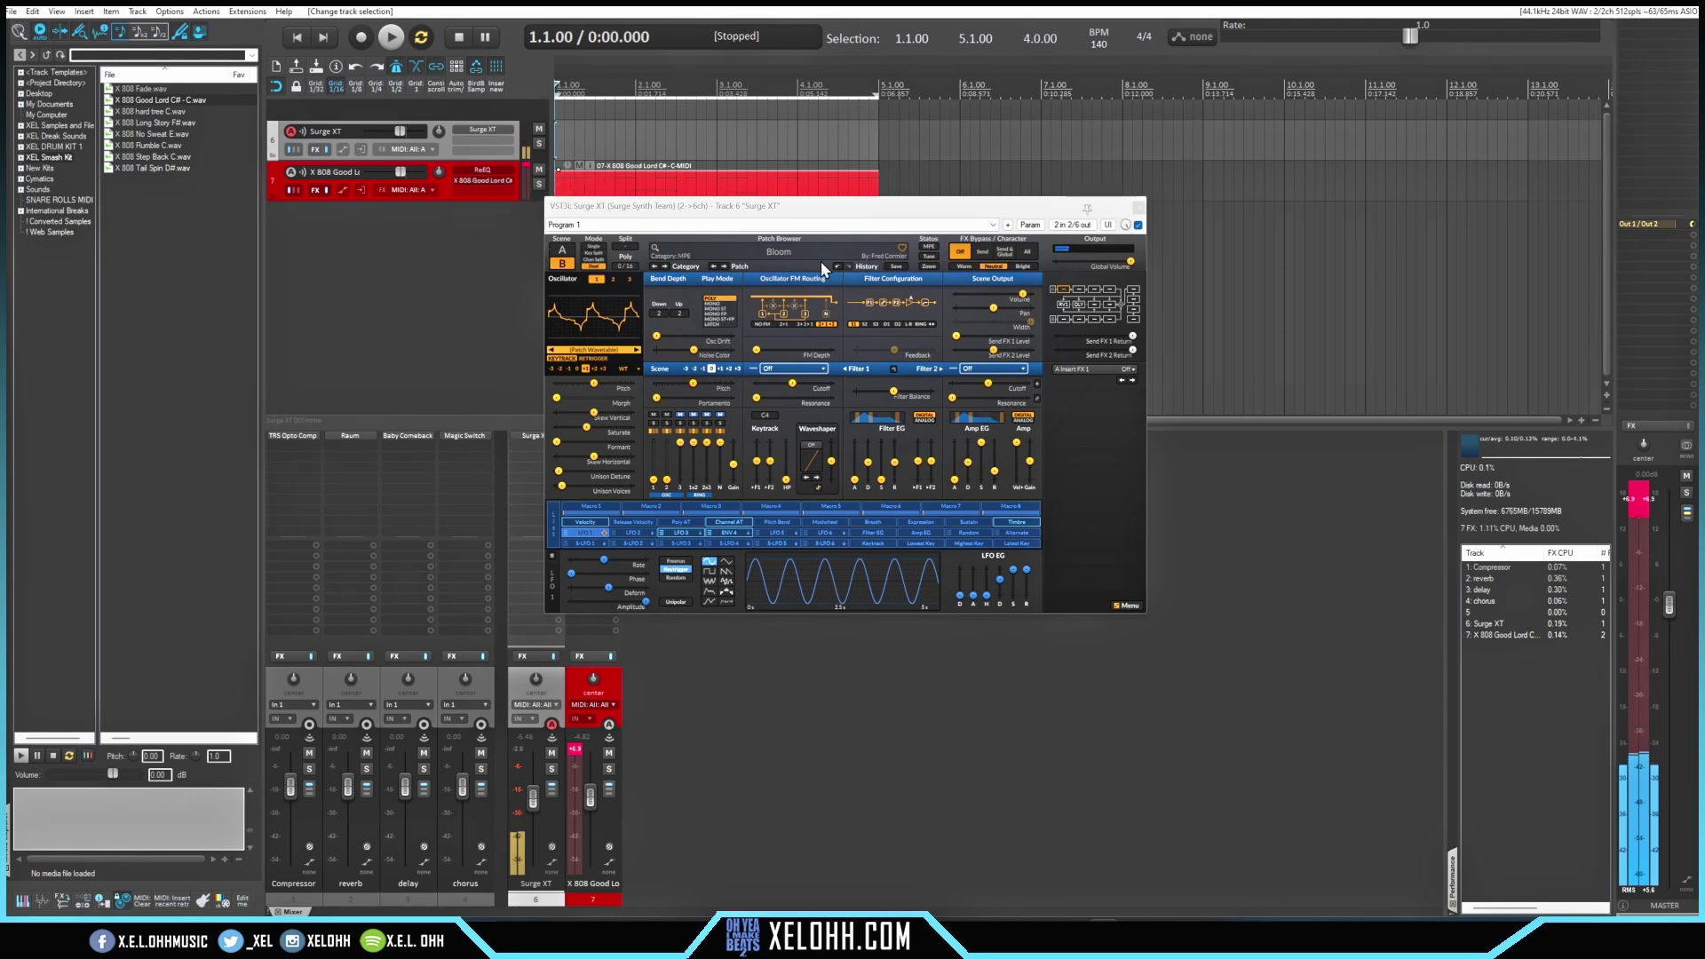
pyautogui.click(1141, 210)
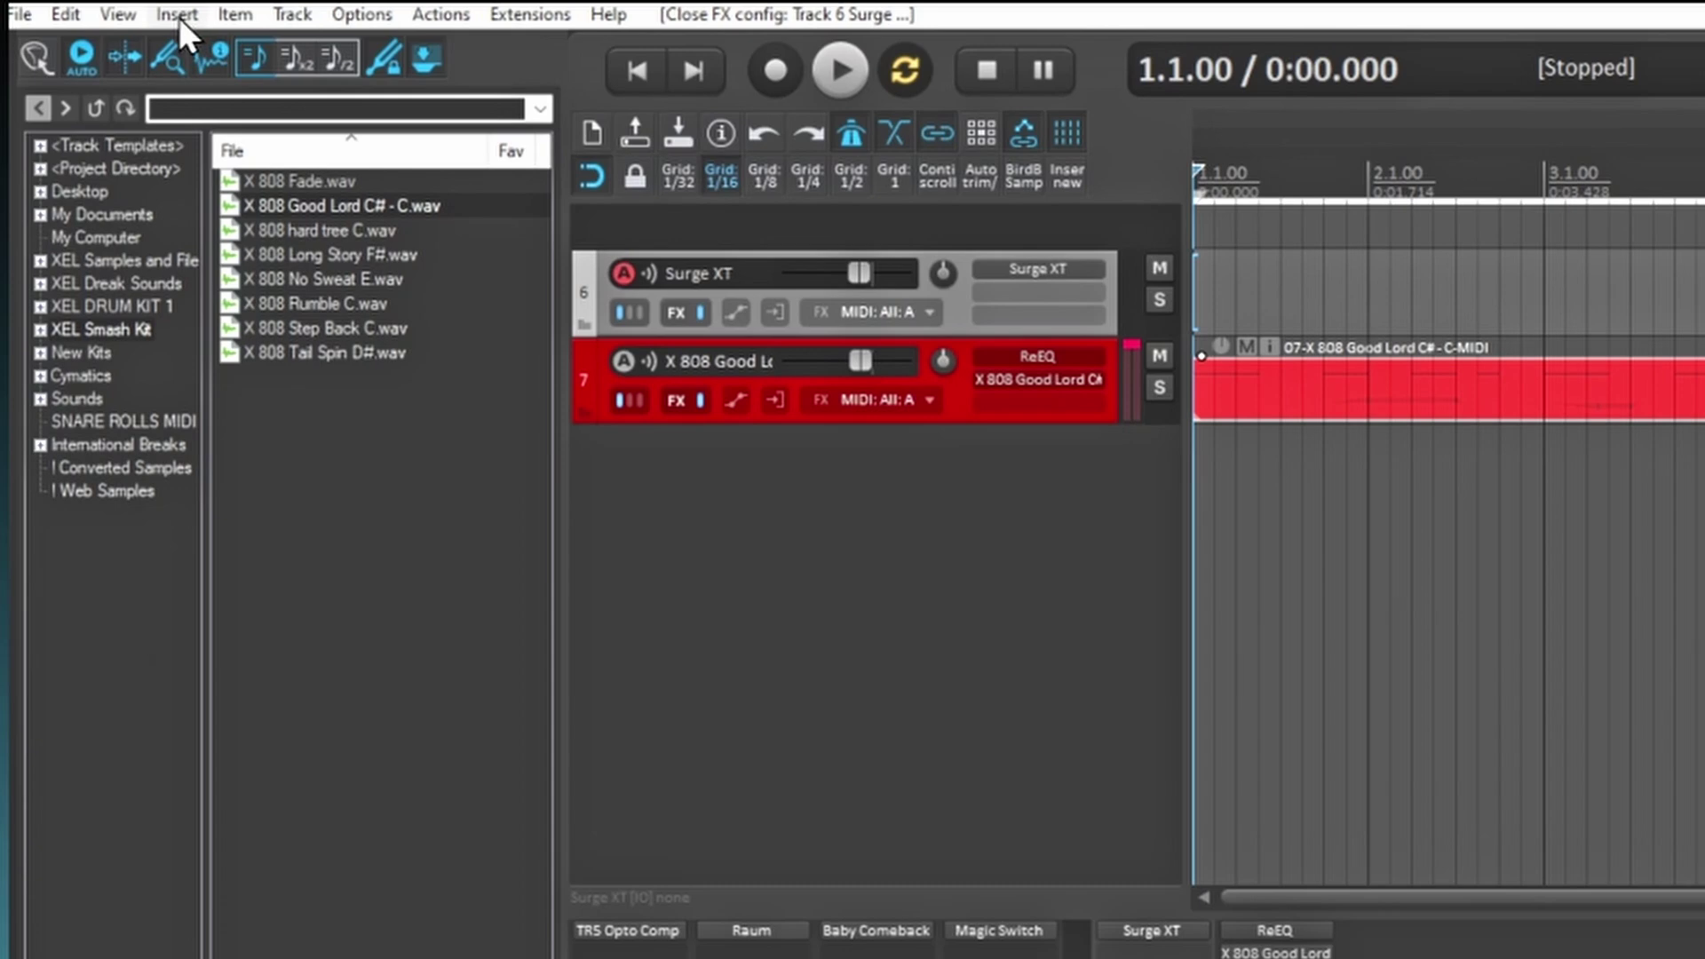
# Step: Insert a new MIDI item over bars 1 to 4 on the Surge XT track, and delete it
pyautogui.click(84, 11)
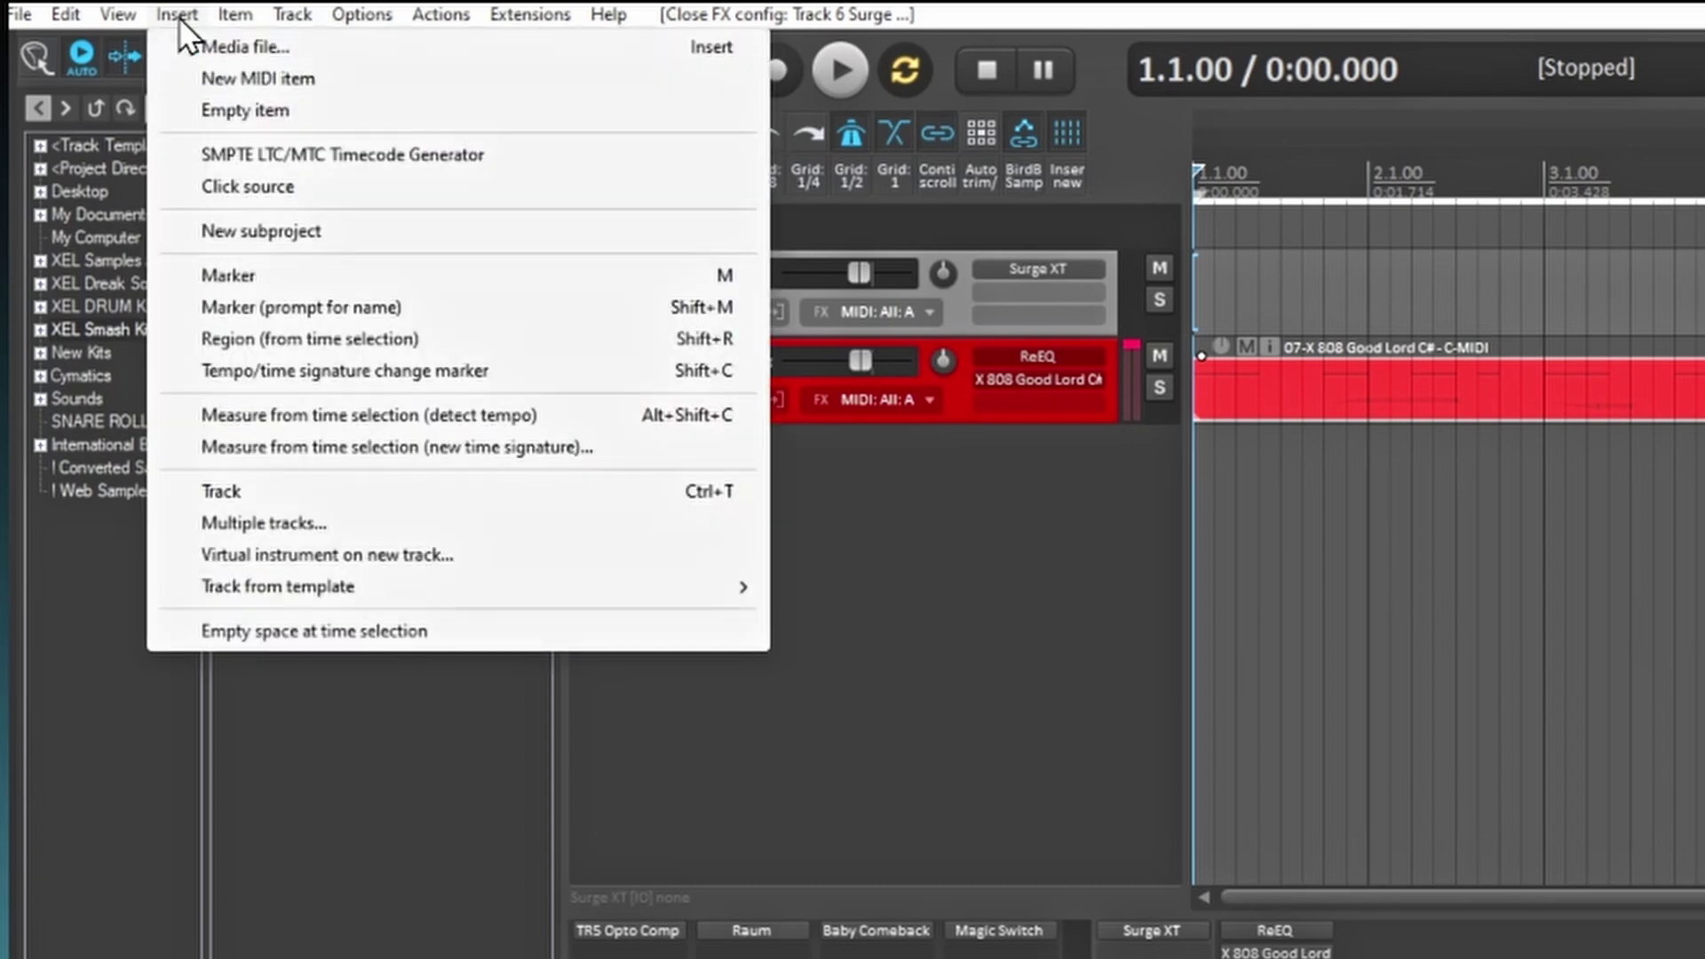
pyautogui.click(258, 78)
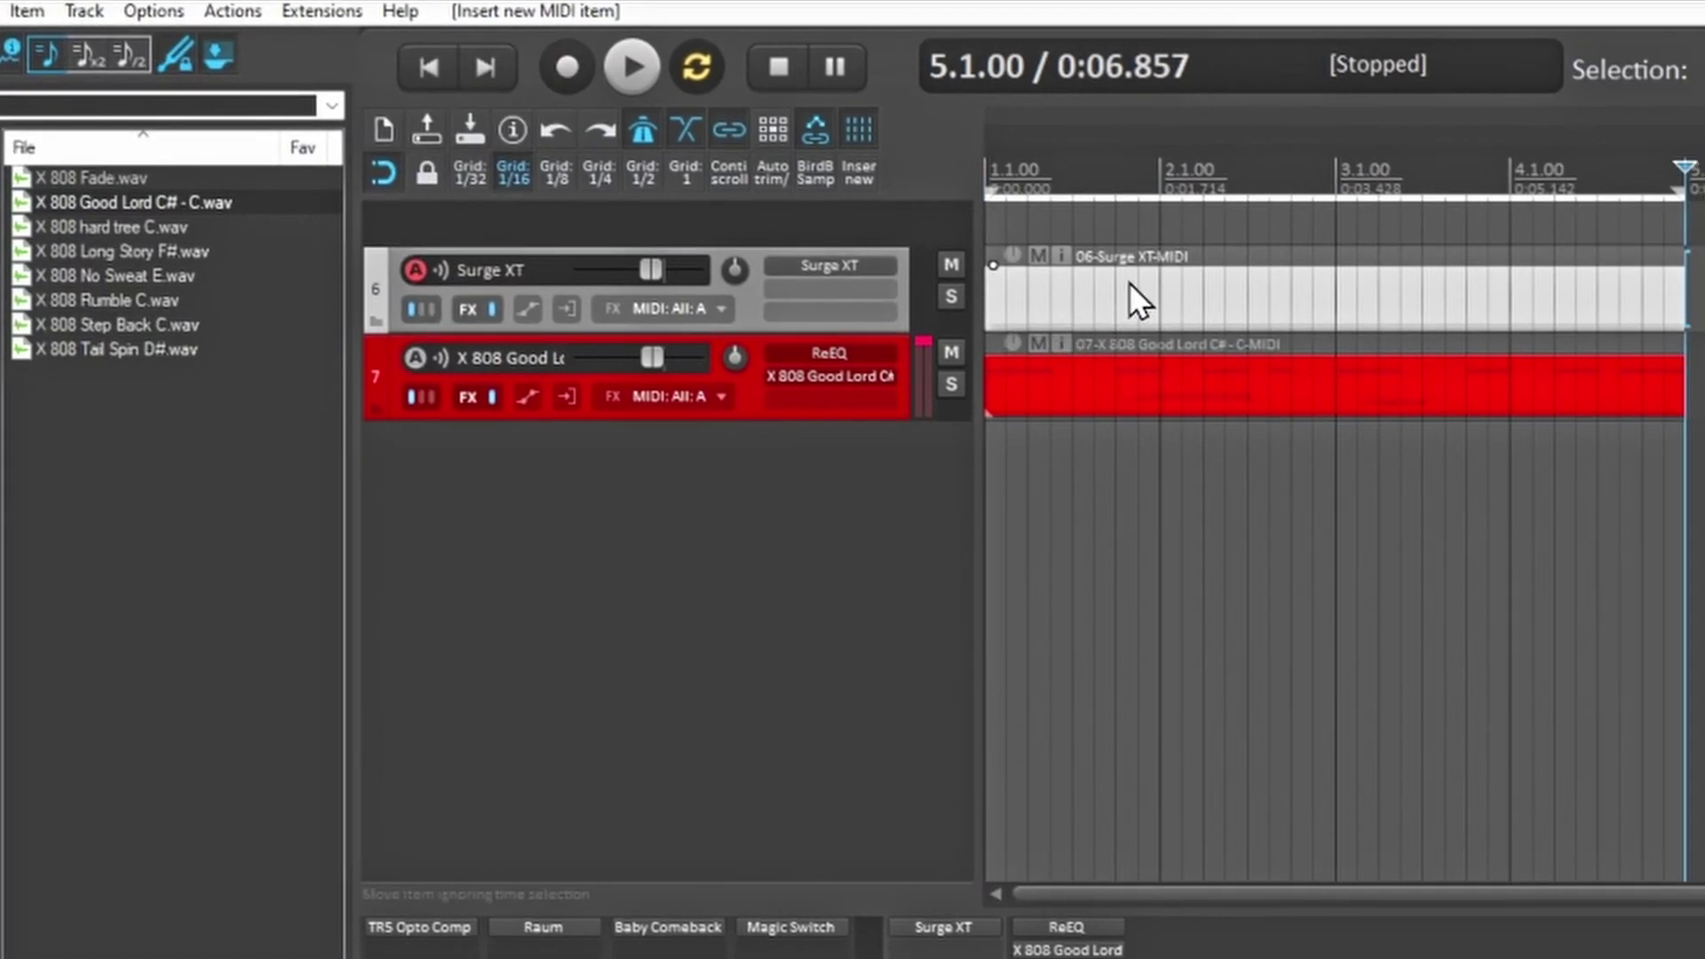
pyautogui.press('Delete')
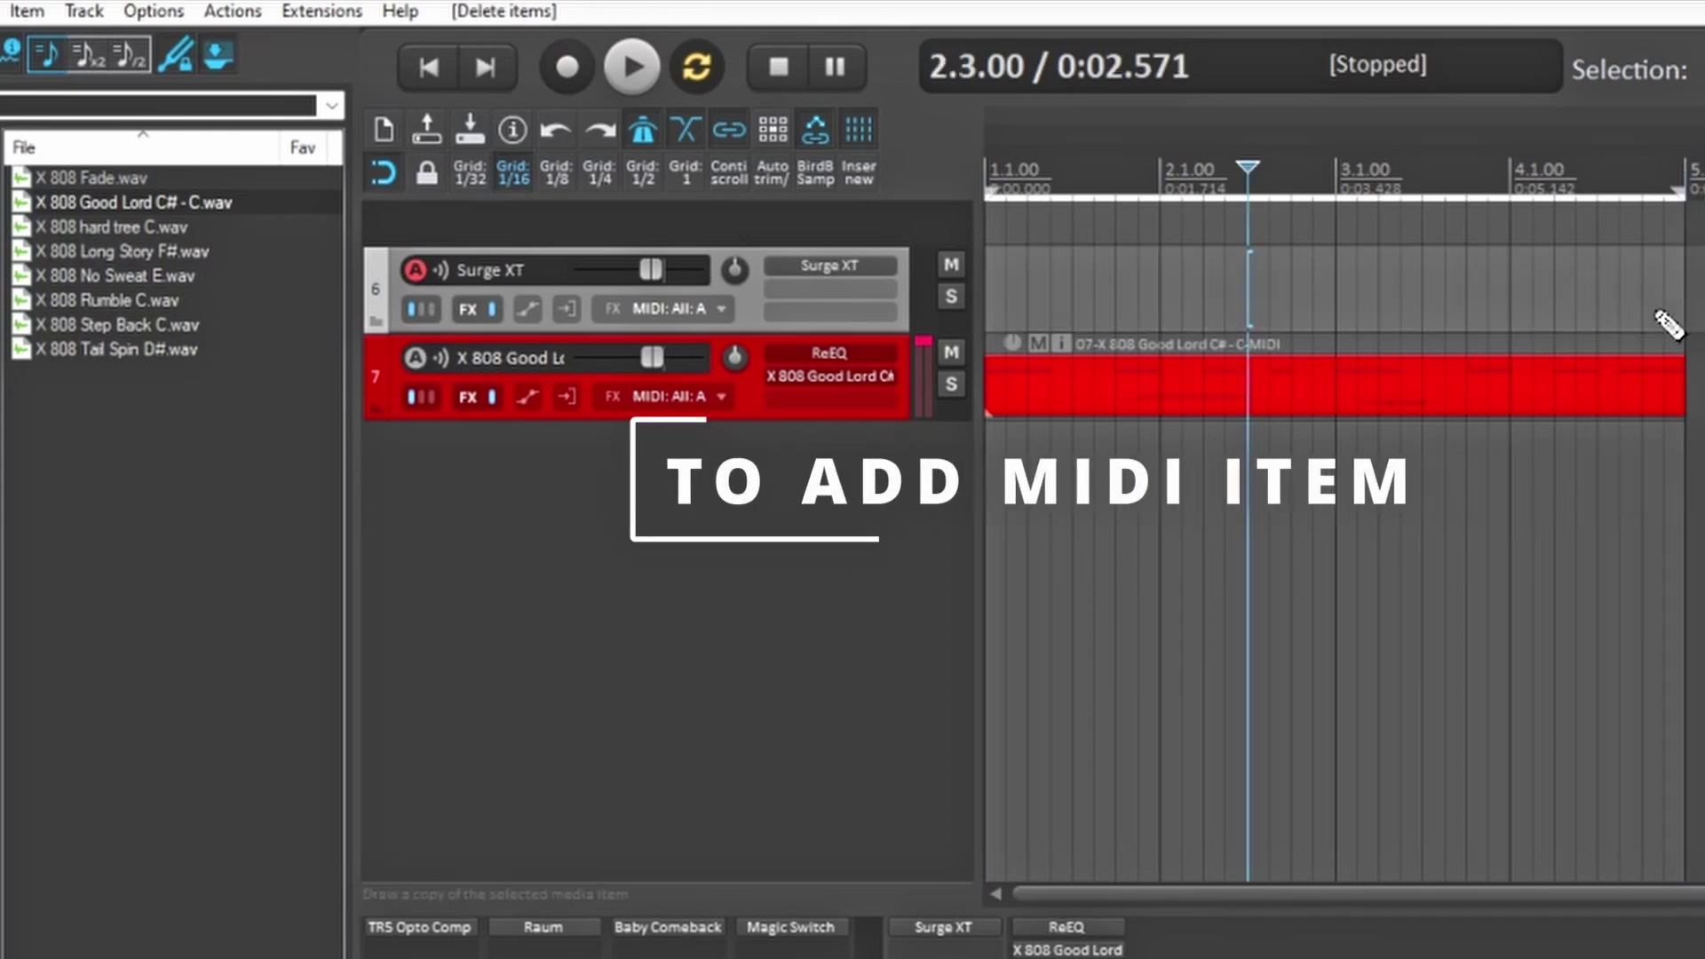
# Step: Draw a MIDI item freehand across bars 1 to 4 on the Surge XT track, and remove it
pyautogui.moveTo(1692, 298); pyautogui.dragTo(998, 305)
pyautogui.click(1315, 286)
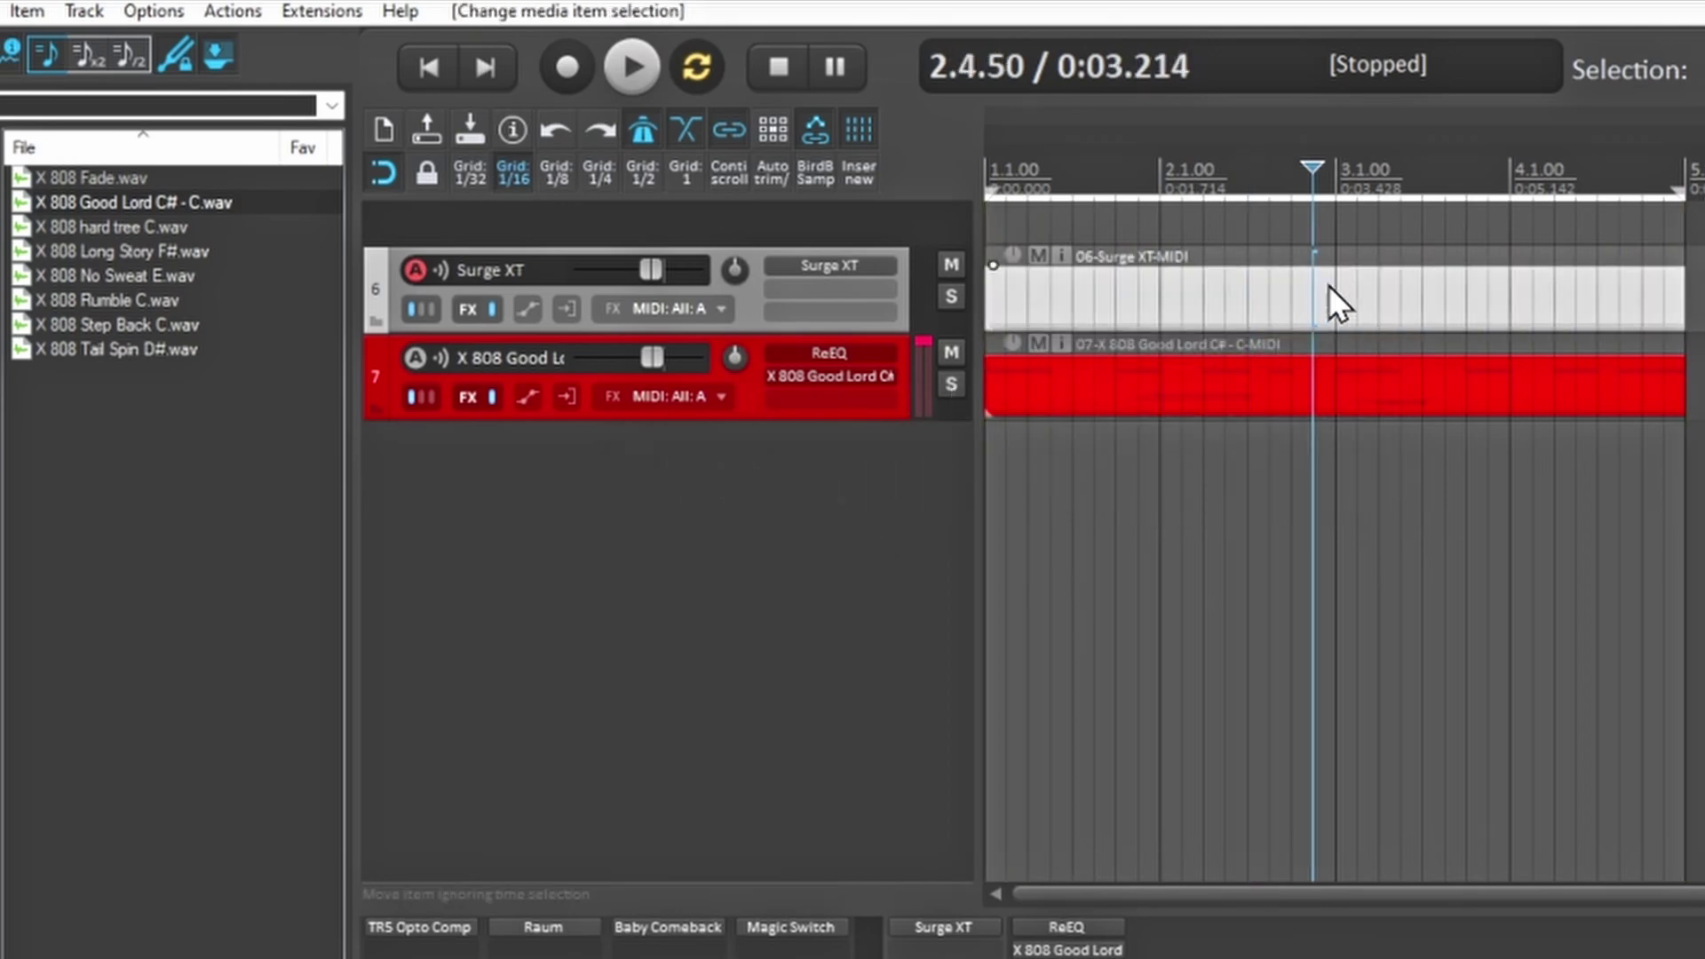
pyautogui.click(1132, 295)
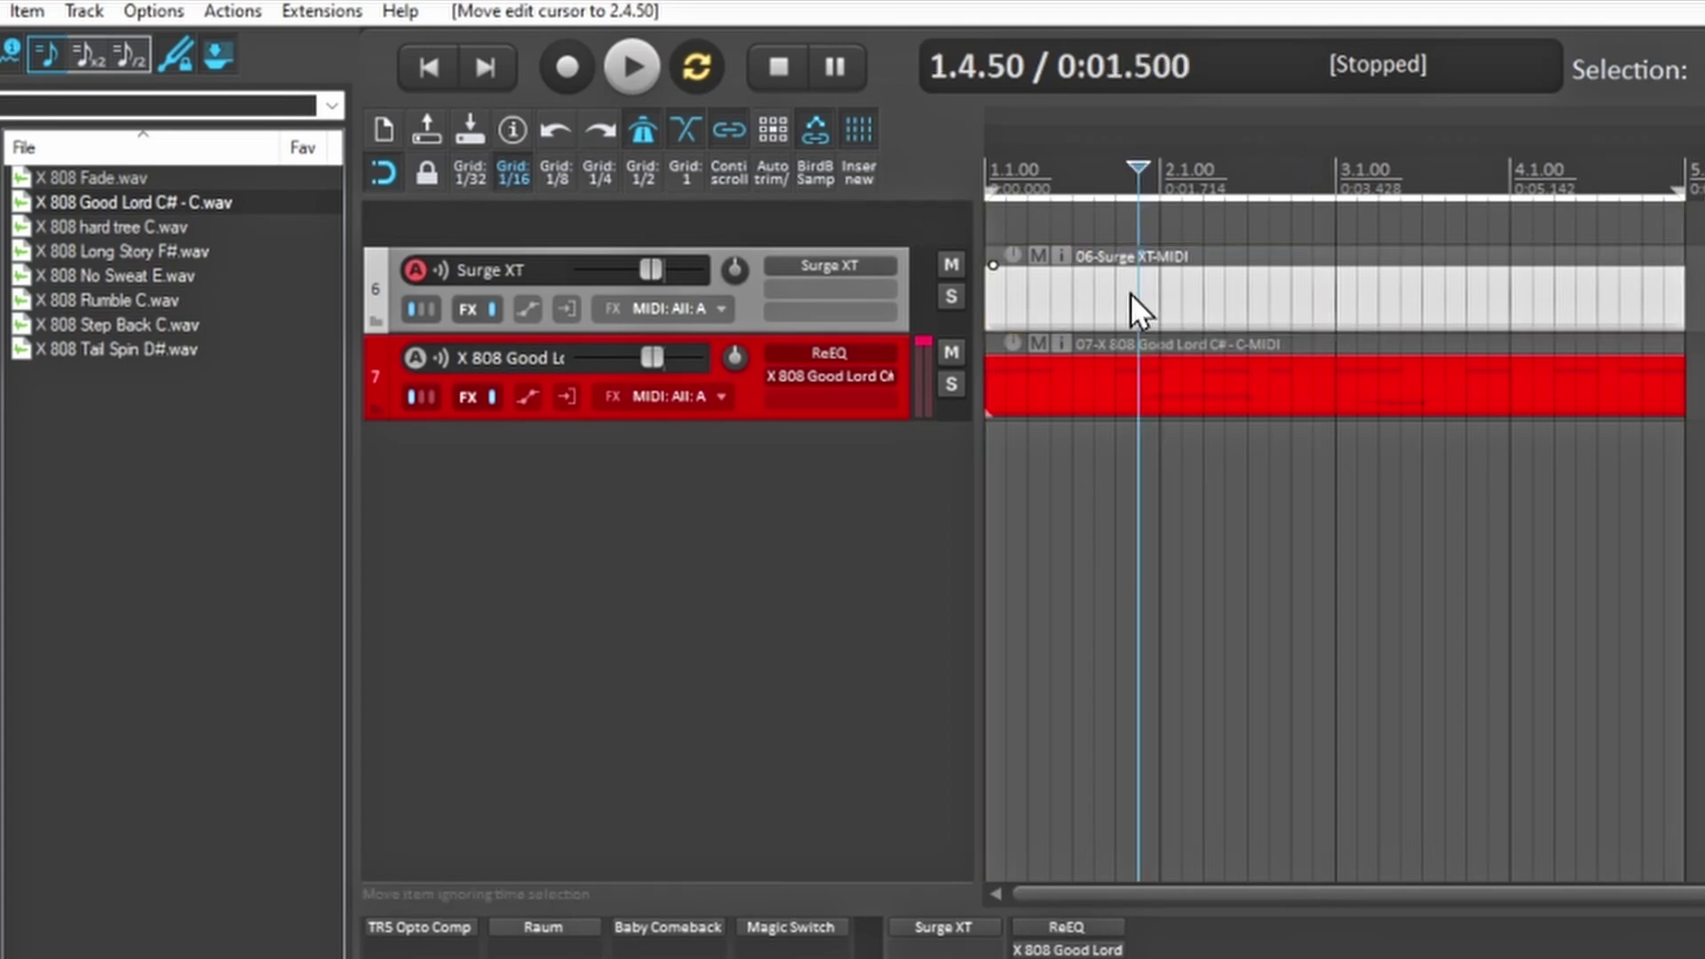
pyautogui.press('Delete')
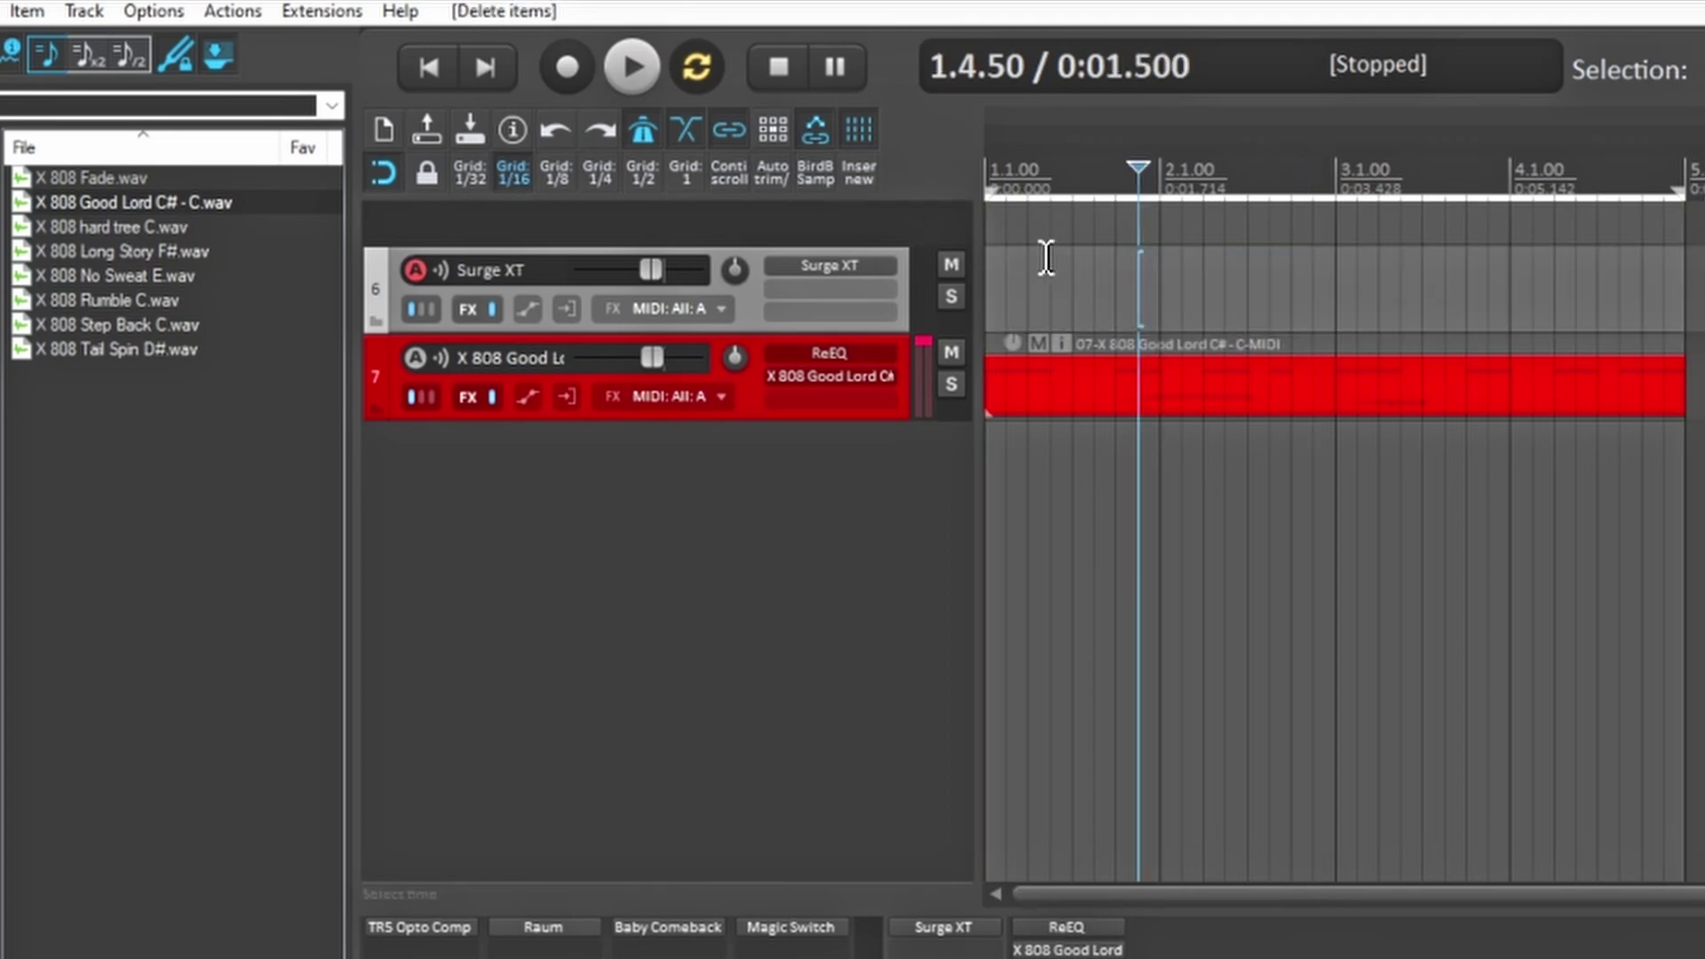
# Step: Insert a MIDI item over bars 1 to 4 on the Surge XT track, undoing its deletion, and open it for editing
pyautogui.click(855, 172)
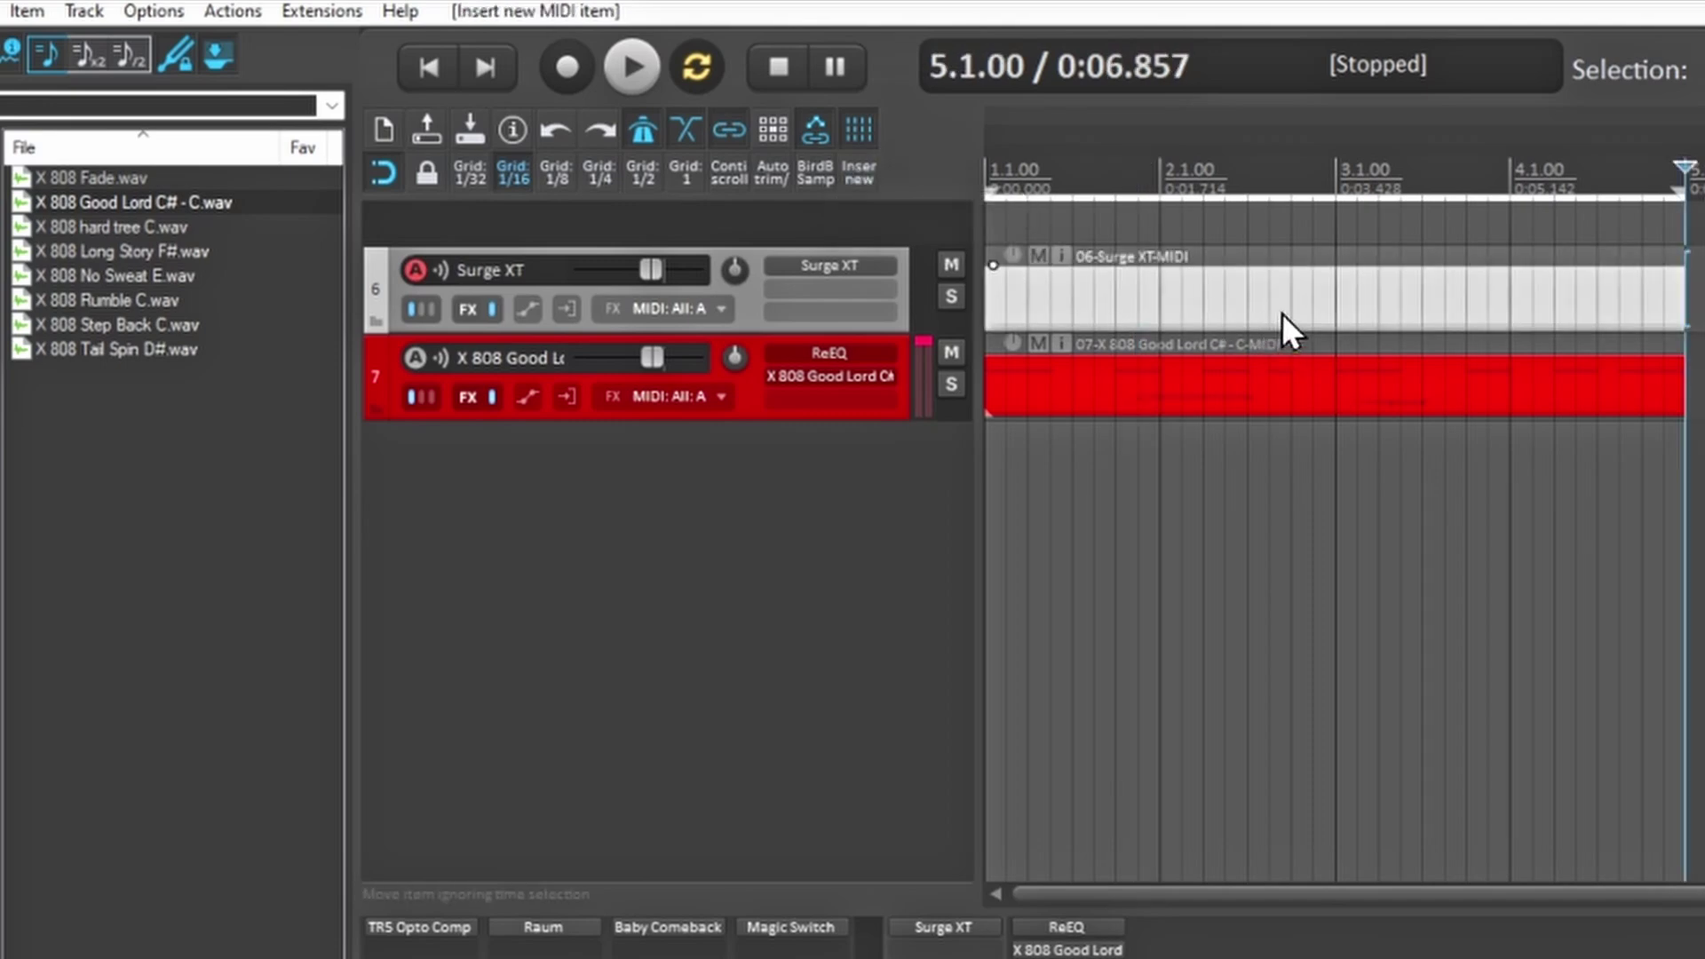
pyautogui.click(1357, 306)
pyautogui.press('Delete')
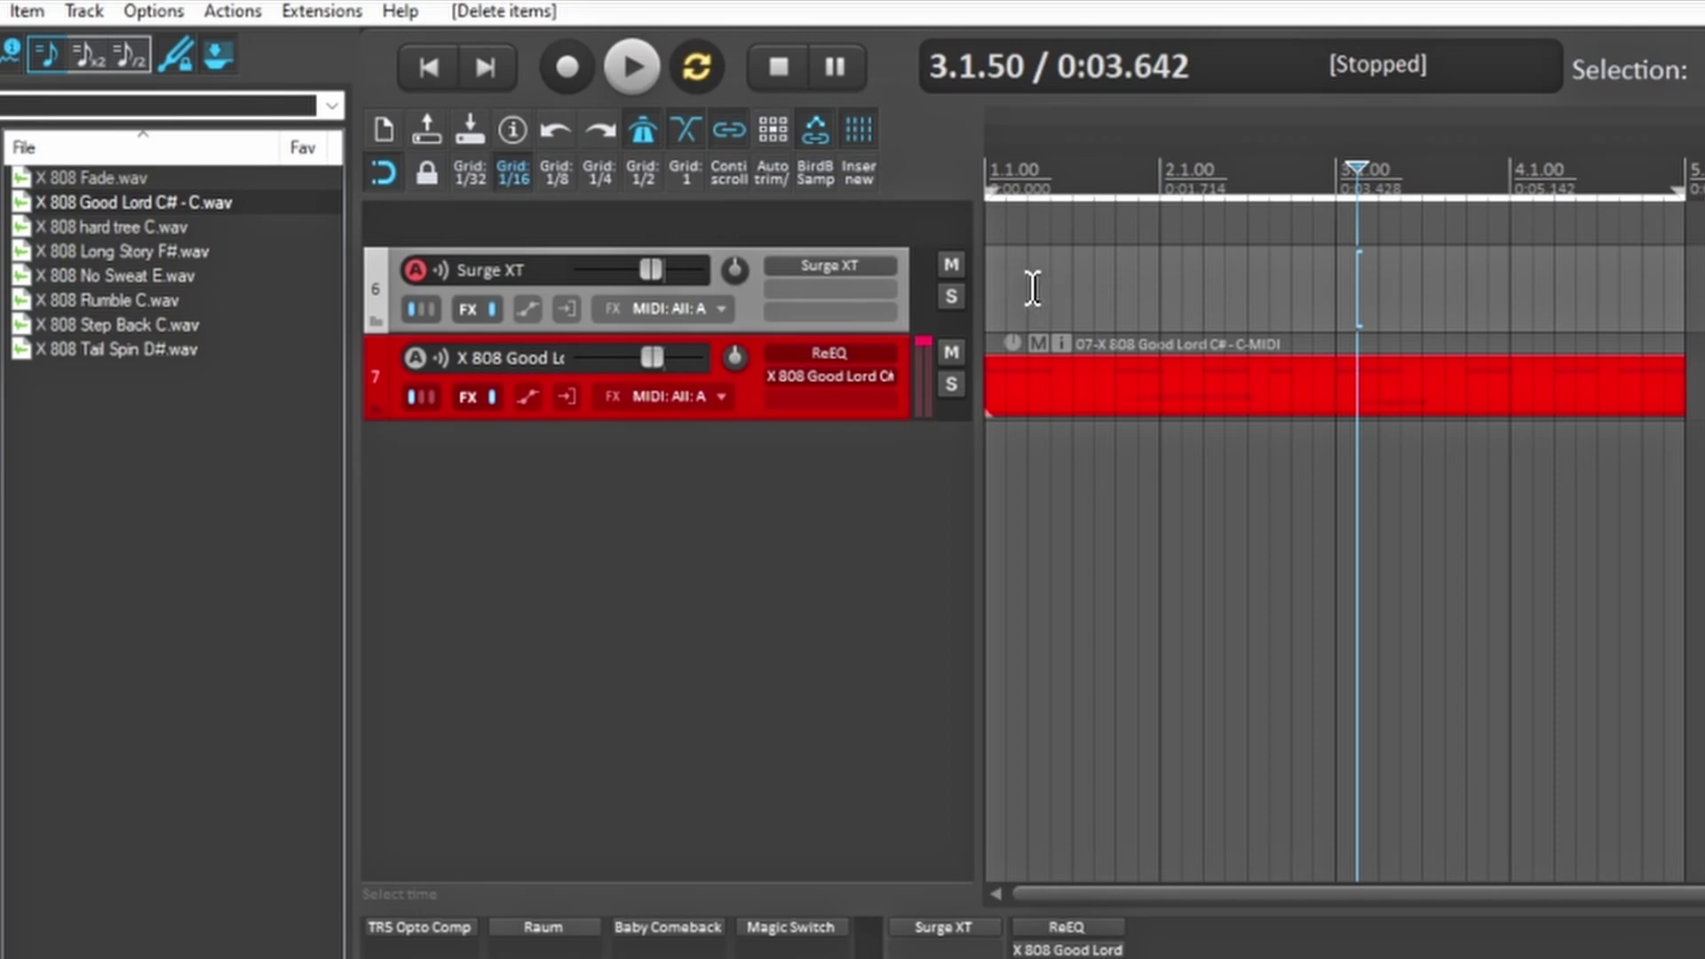
pyautogui.hotkey('ctrl', 'z')
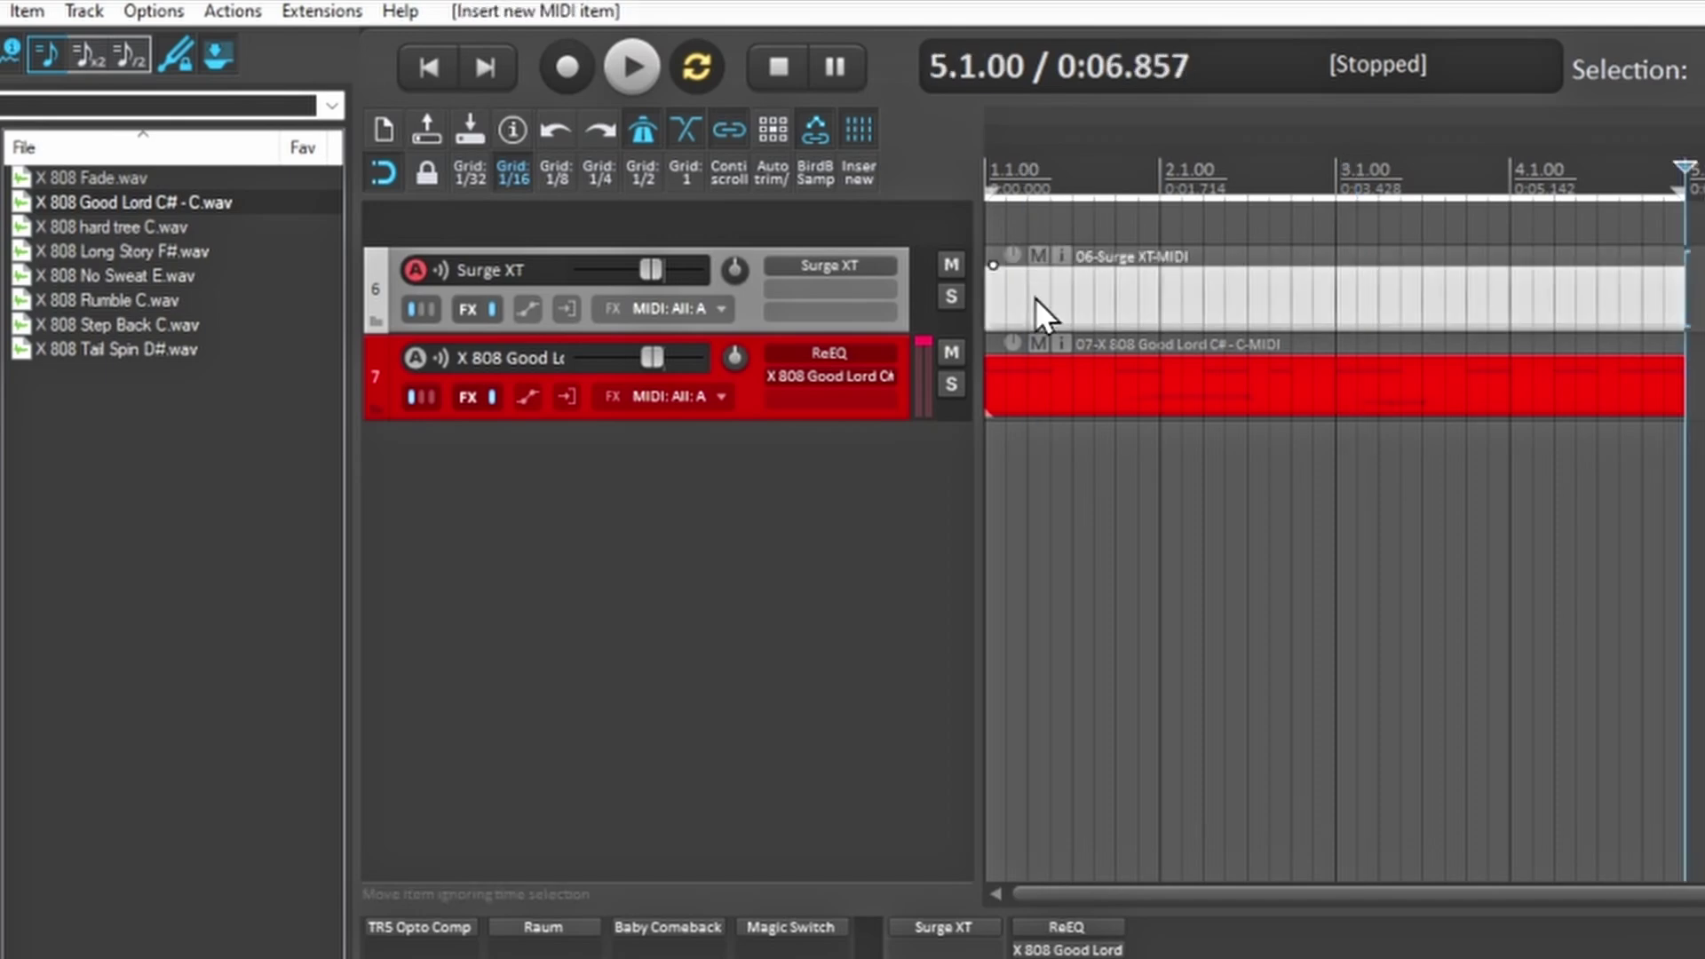
pyautogui.doubleClick(1154, 306)
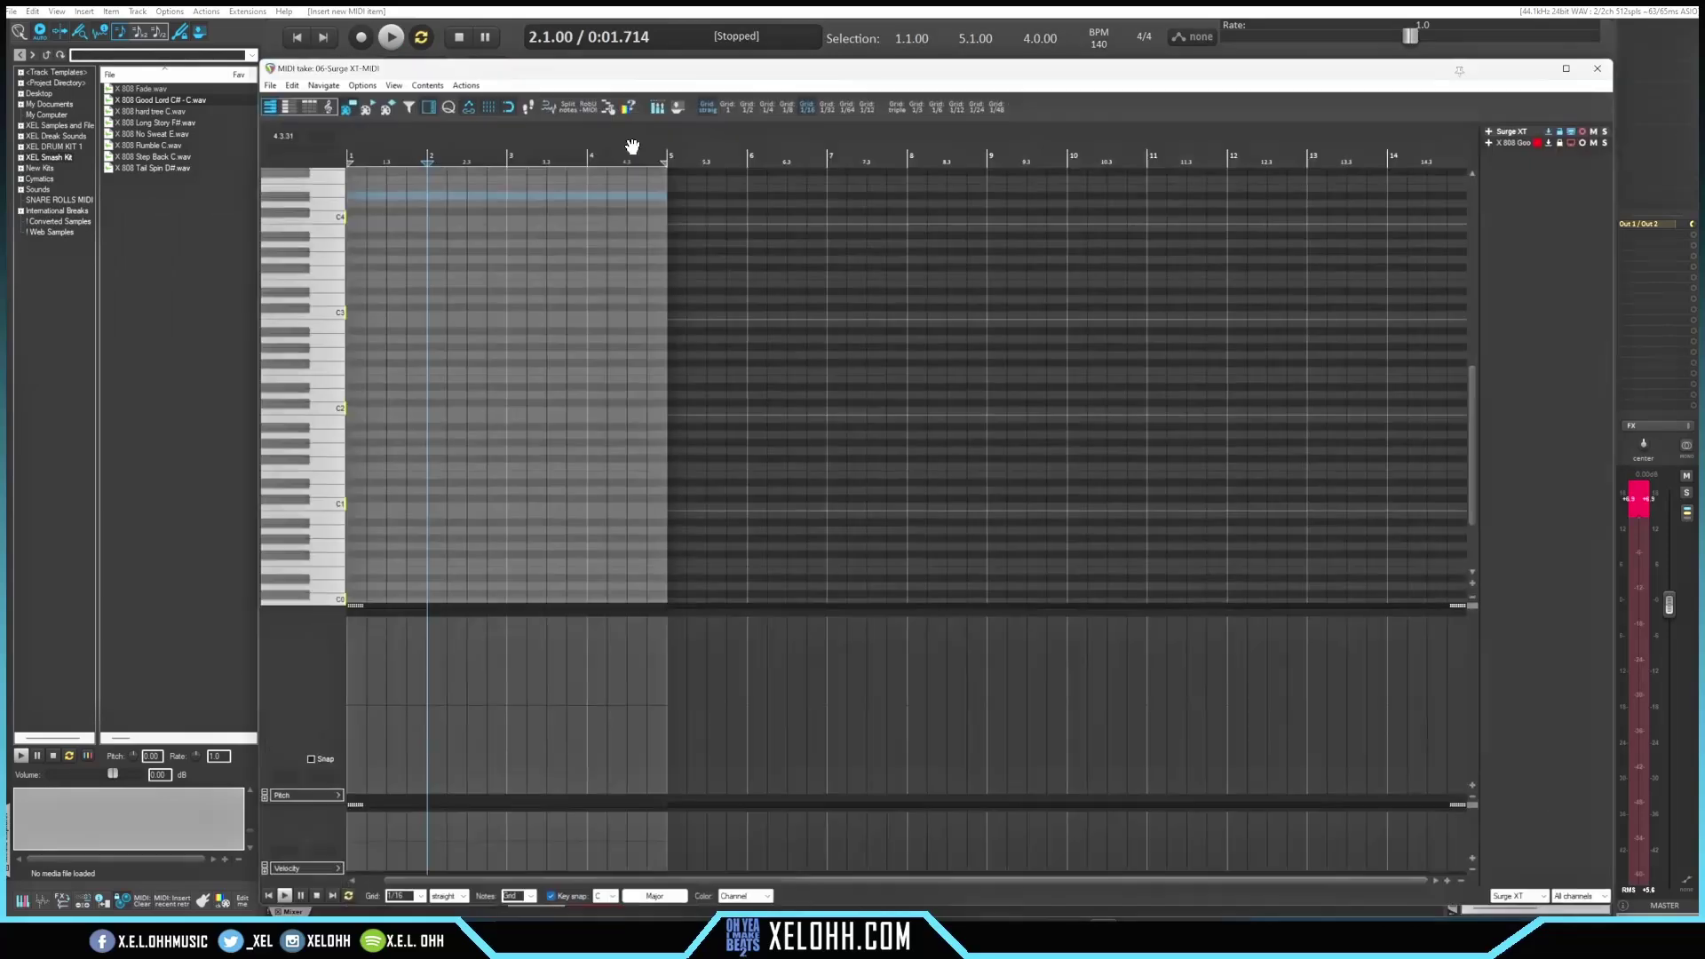
# Step: Draw a half-bar C major chord with the notes C4, E4 and G4 at the start of bar 1
pyautogui.click(468, 164)
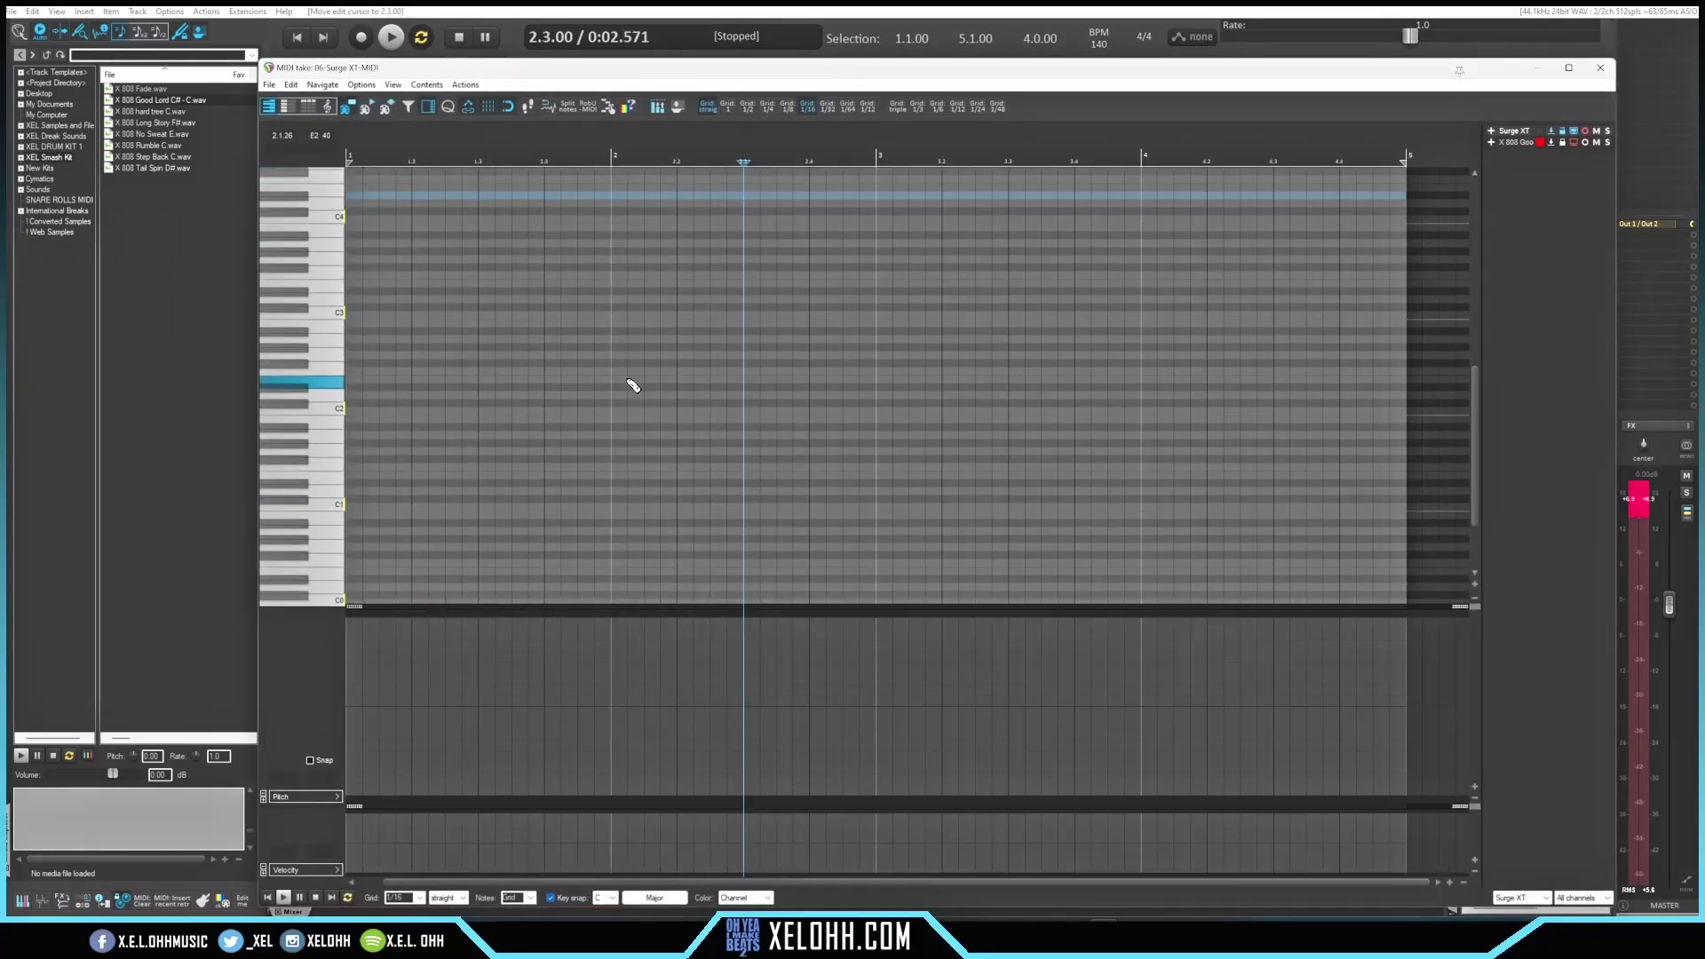
pyautogui.click(326, 317)
pyautogui.scroll(3, 331, 408)
pyautogui.moveTo(353, 388); pyautogui.dragTo(472, 391)
pyautogui.moveTo(351, 357); pyautogui.dragTo(473, 362)
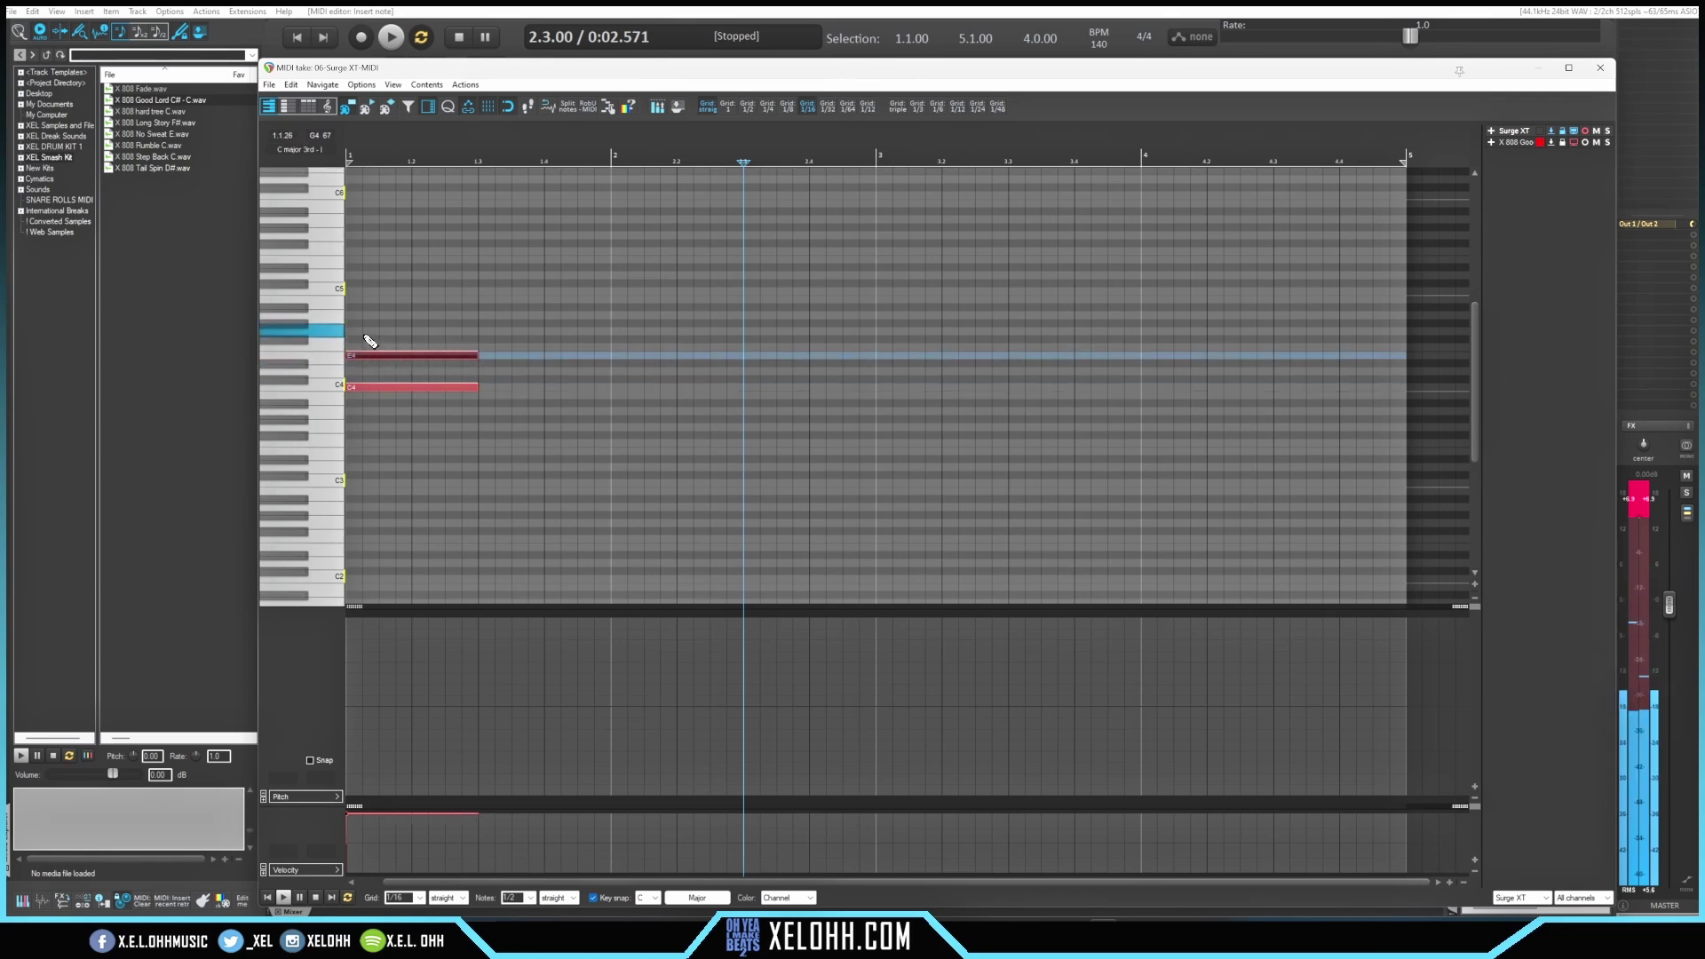
pyautogui.moveTo(353, 338); pyautogui.dragTo(473, 344)
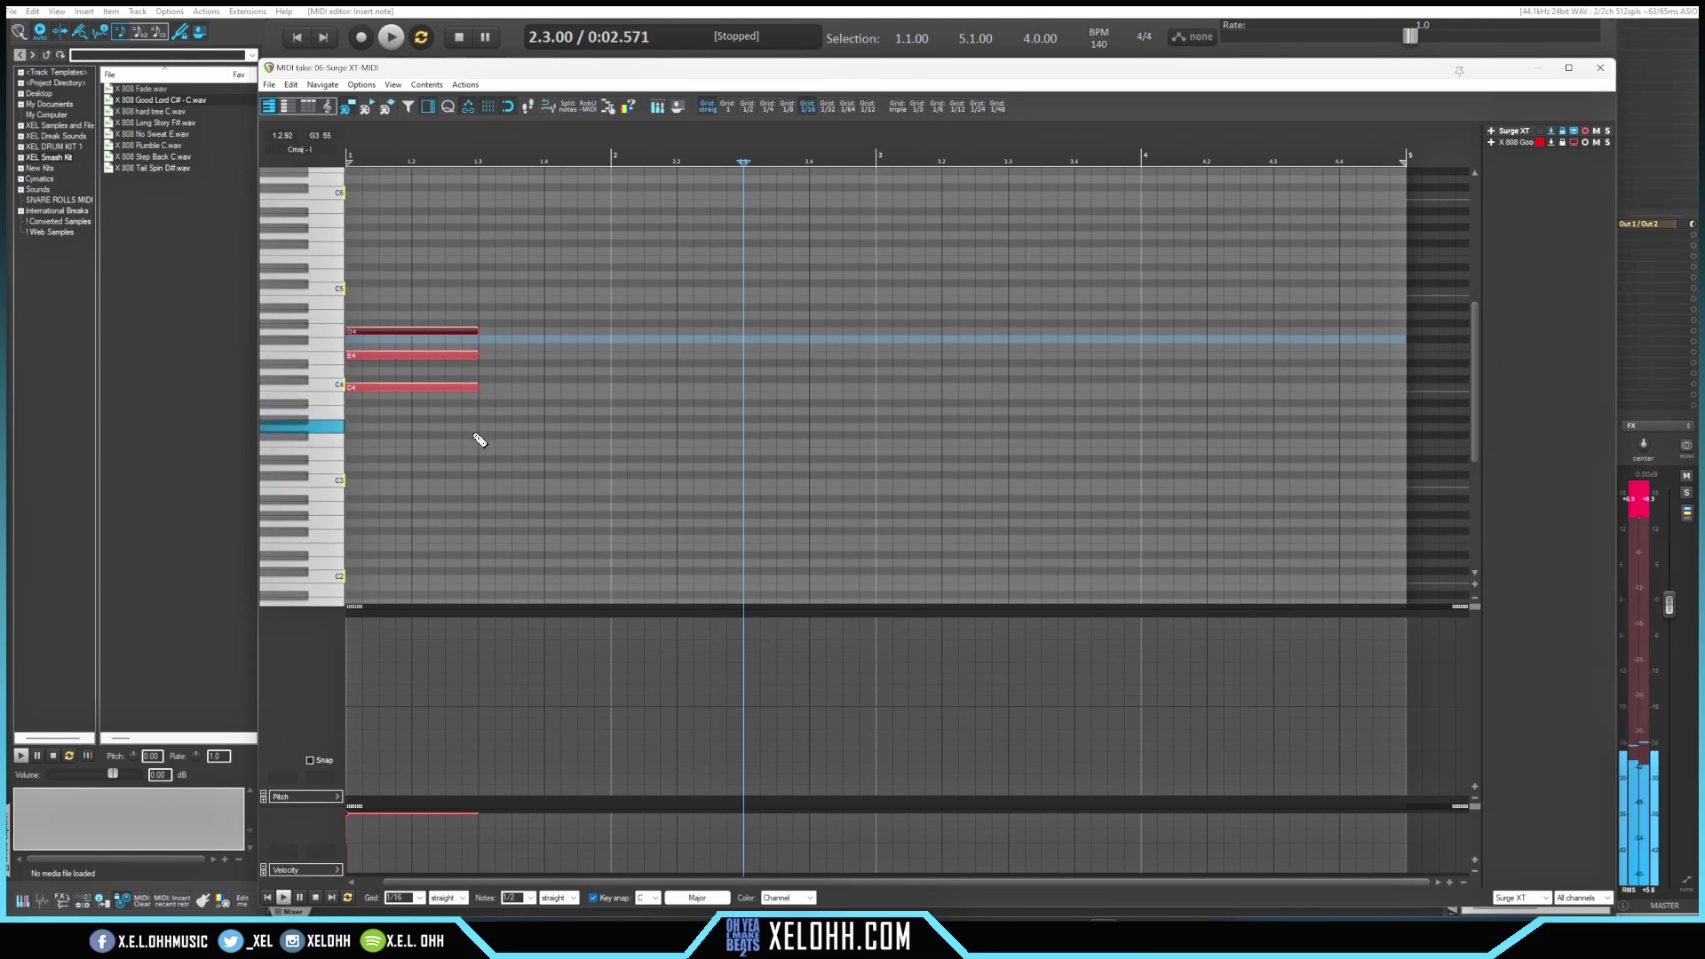
# Step: Lengthen all three chord notes to two full bars and duplicate the chord into bars 3 and 4
pyautogui.hotkey('ctrl', 'a')
pyautogui.moveTo(477, 330); pyautogui.dragTo(611, 330)
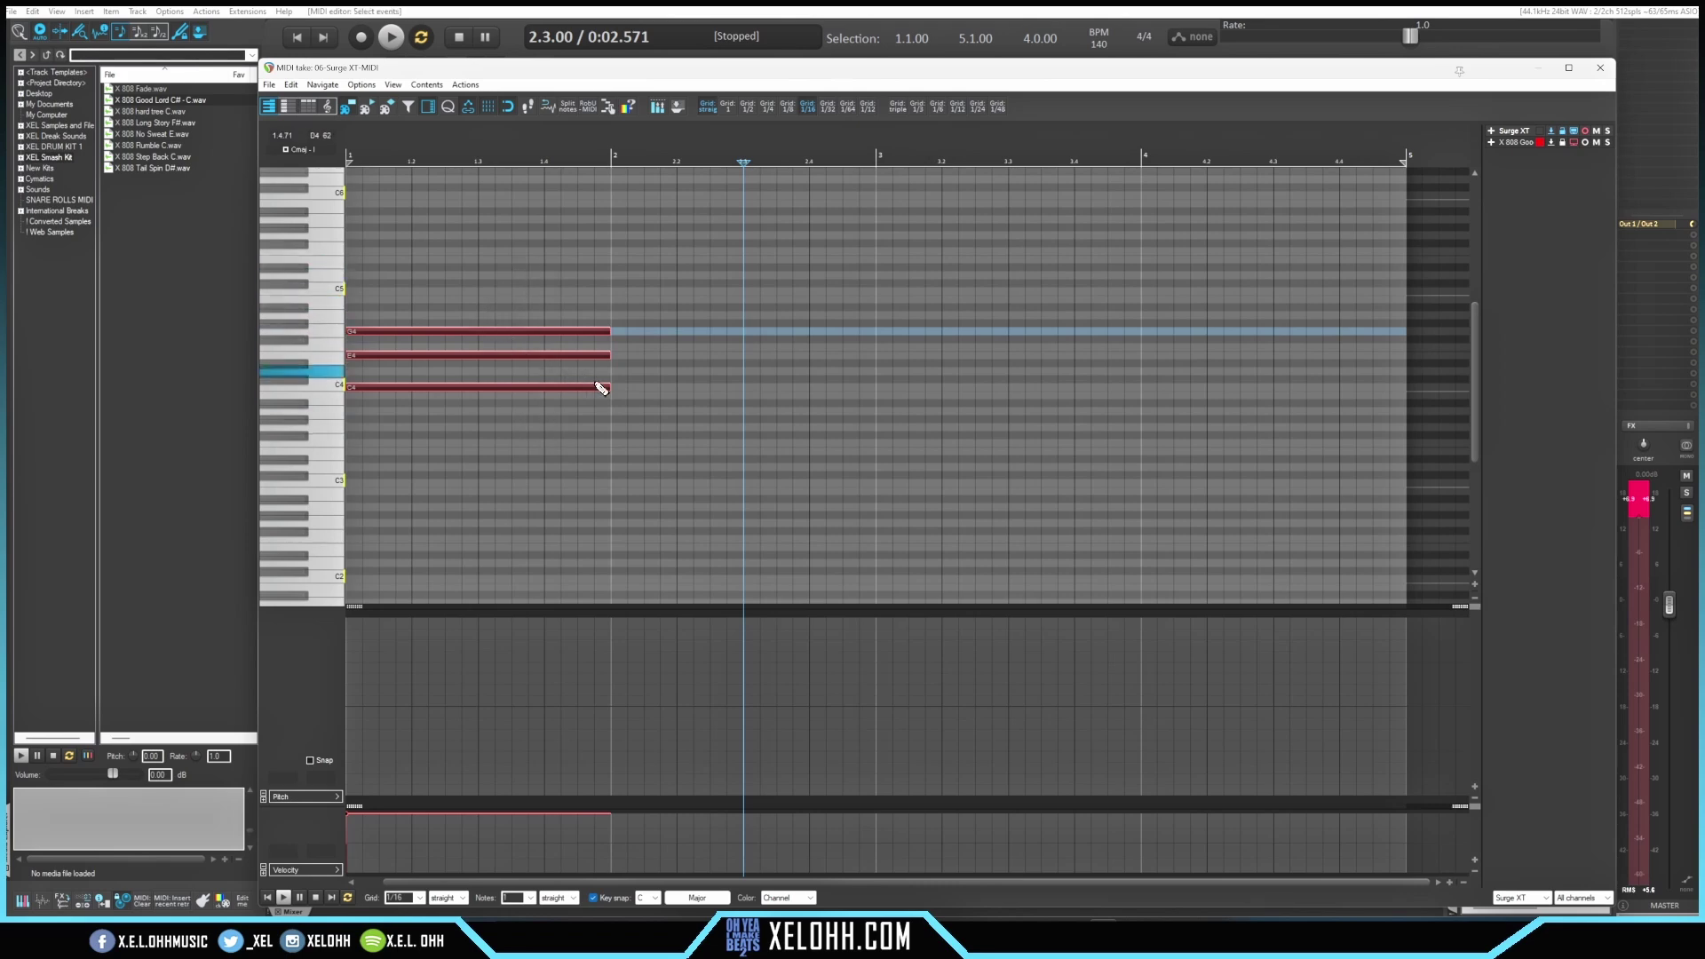
pyautogui.moveTo(609, 388); pyautogui.dragTo(876, 387)
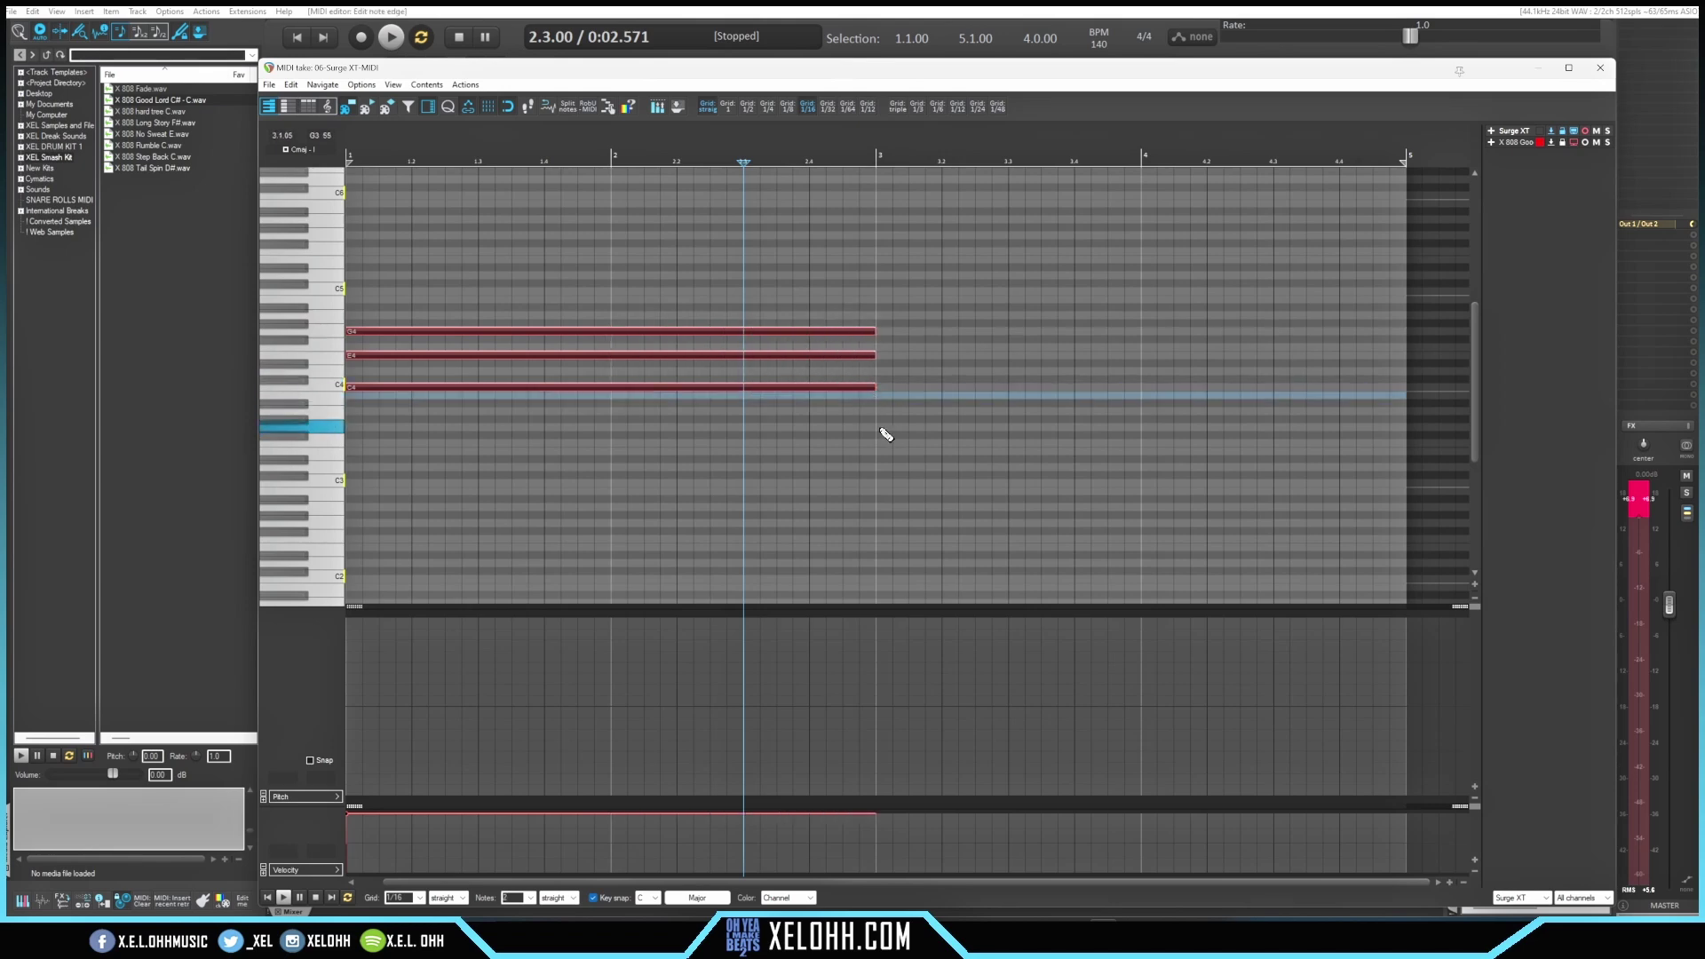
pyautogui.hotkey('ctrl', 'd')
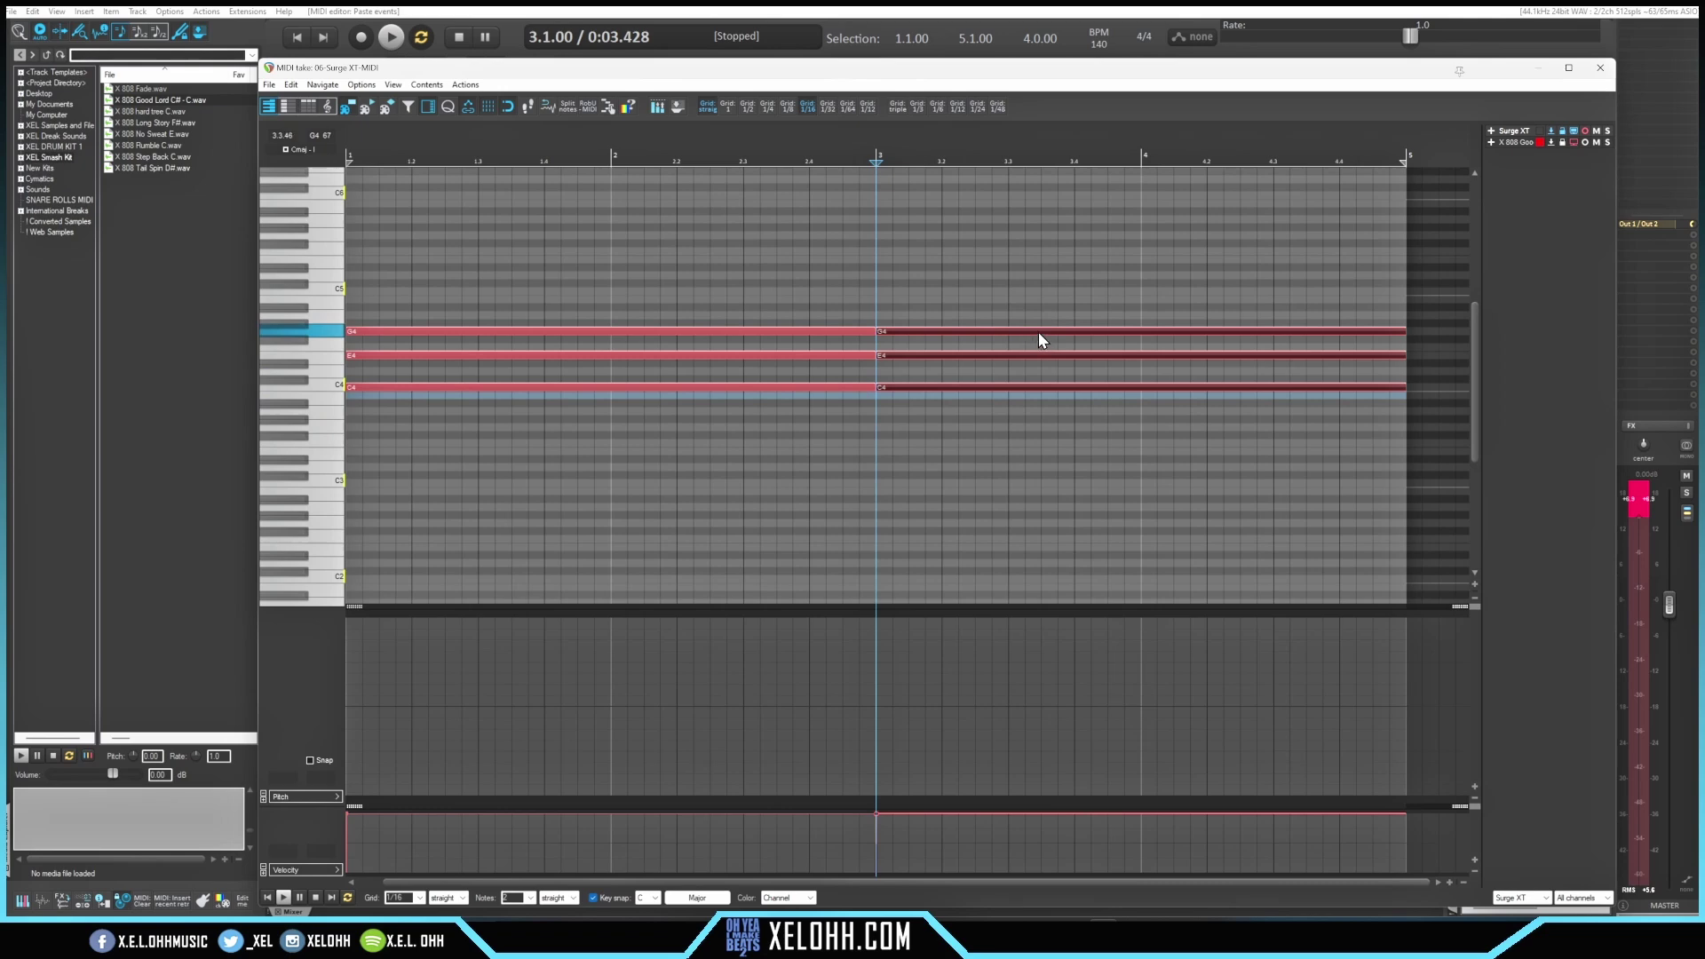
# Step: Disable key snap and transpose the duplicated chord up five semitones to F4, A4 and C5
pyautogui.click(595, 898)
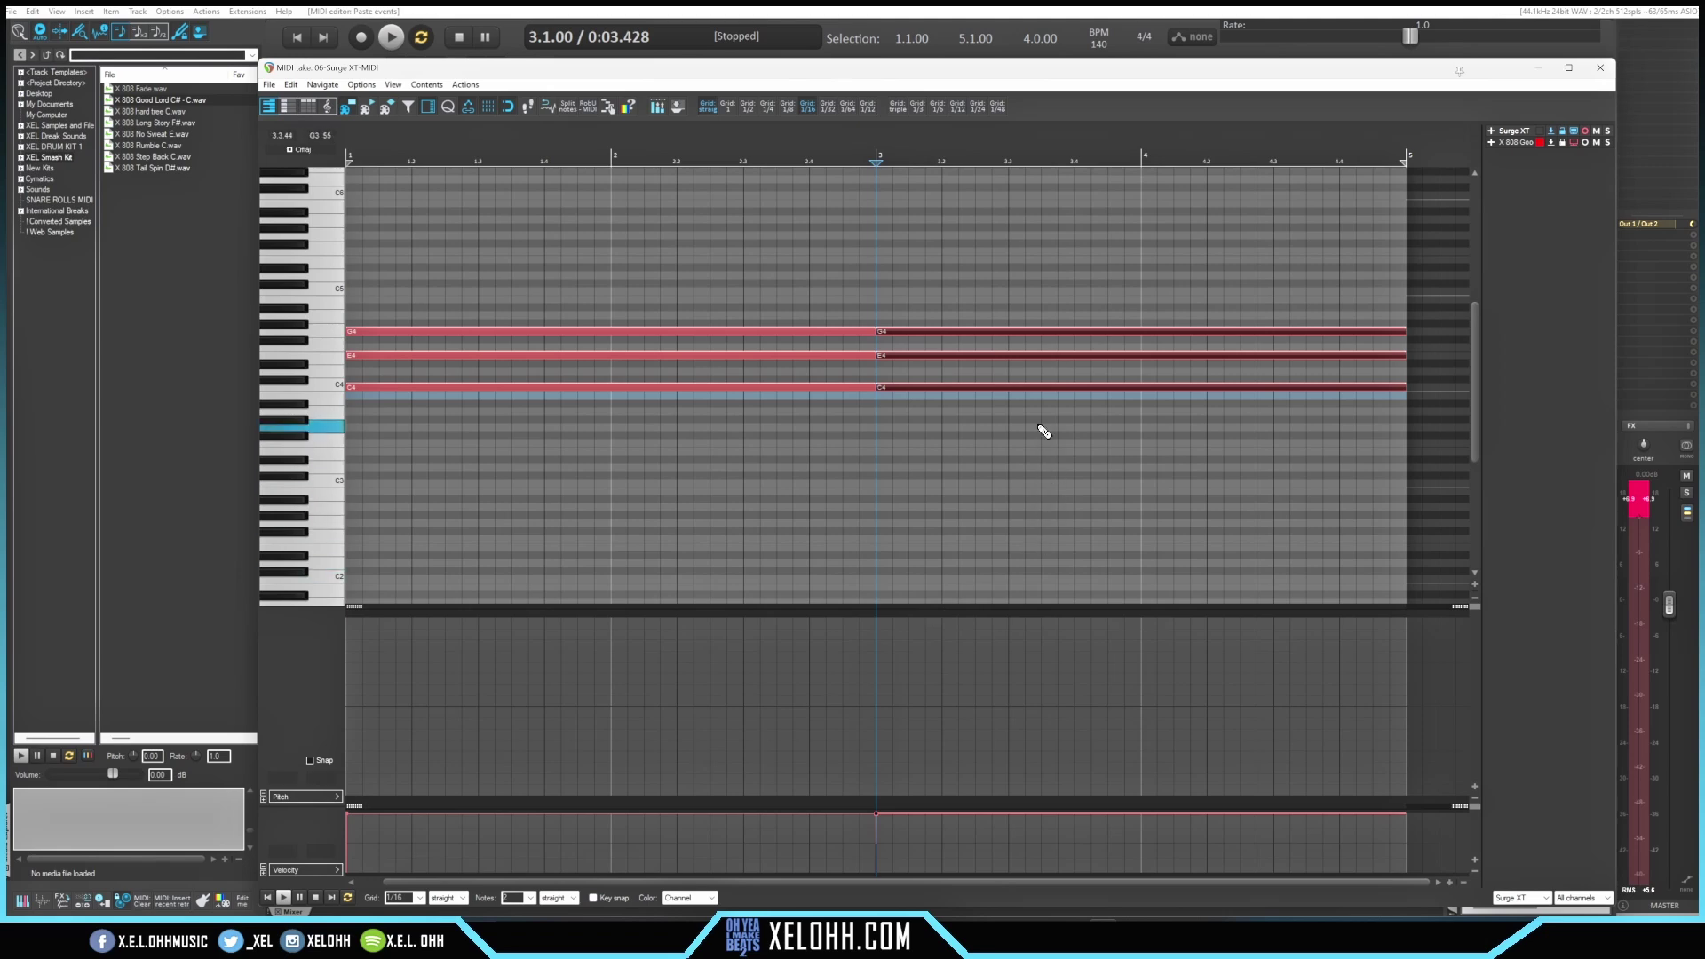
pyautogui.press('Up')
pyautogui.press('Up')
pyautogui.press('Up')
pyautogui.press('Up')
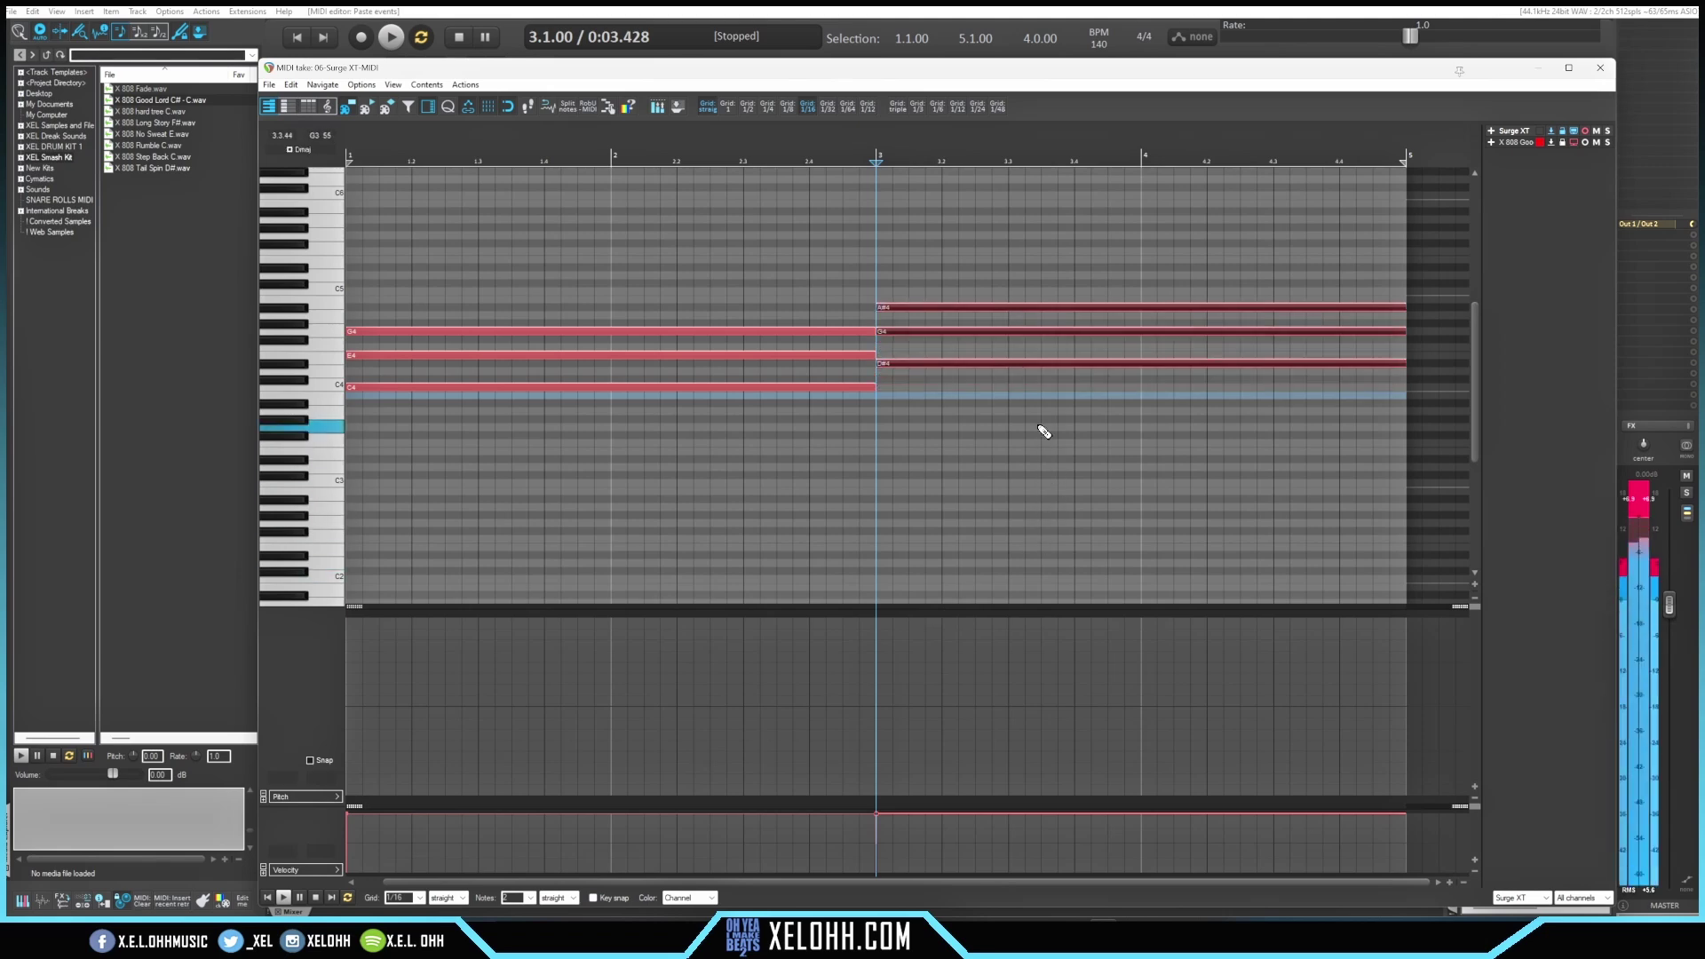
pyautogui.press('Up')
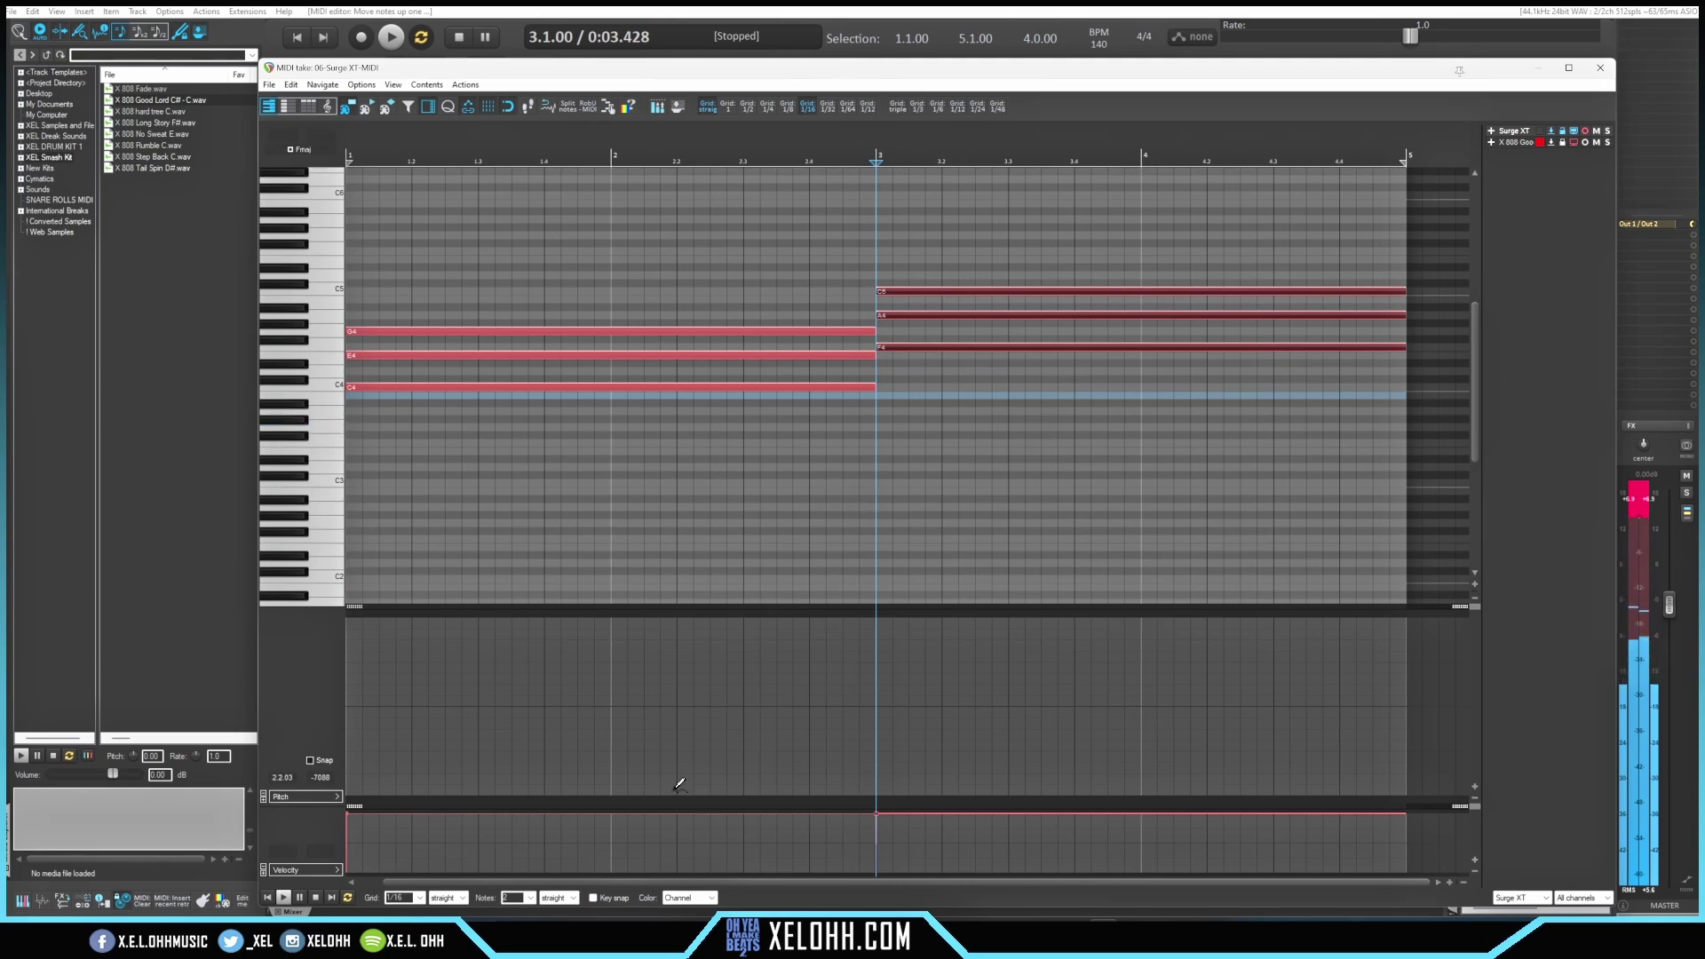
# Step: Play both chords from the start of bar 1
pyautogui.press('Home')
pyautogui.press('space')
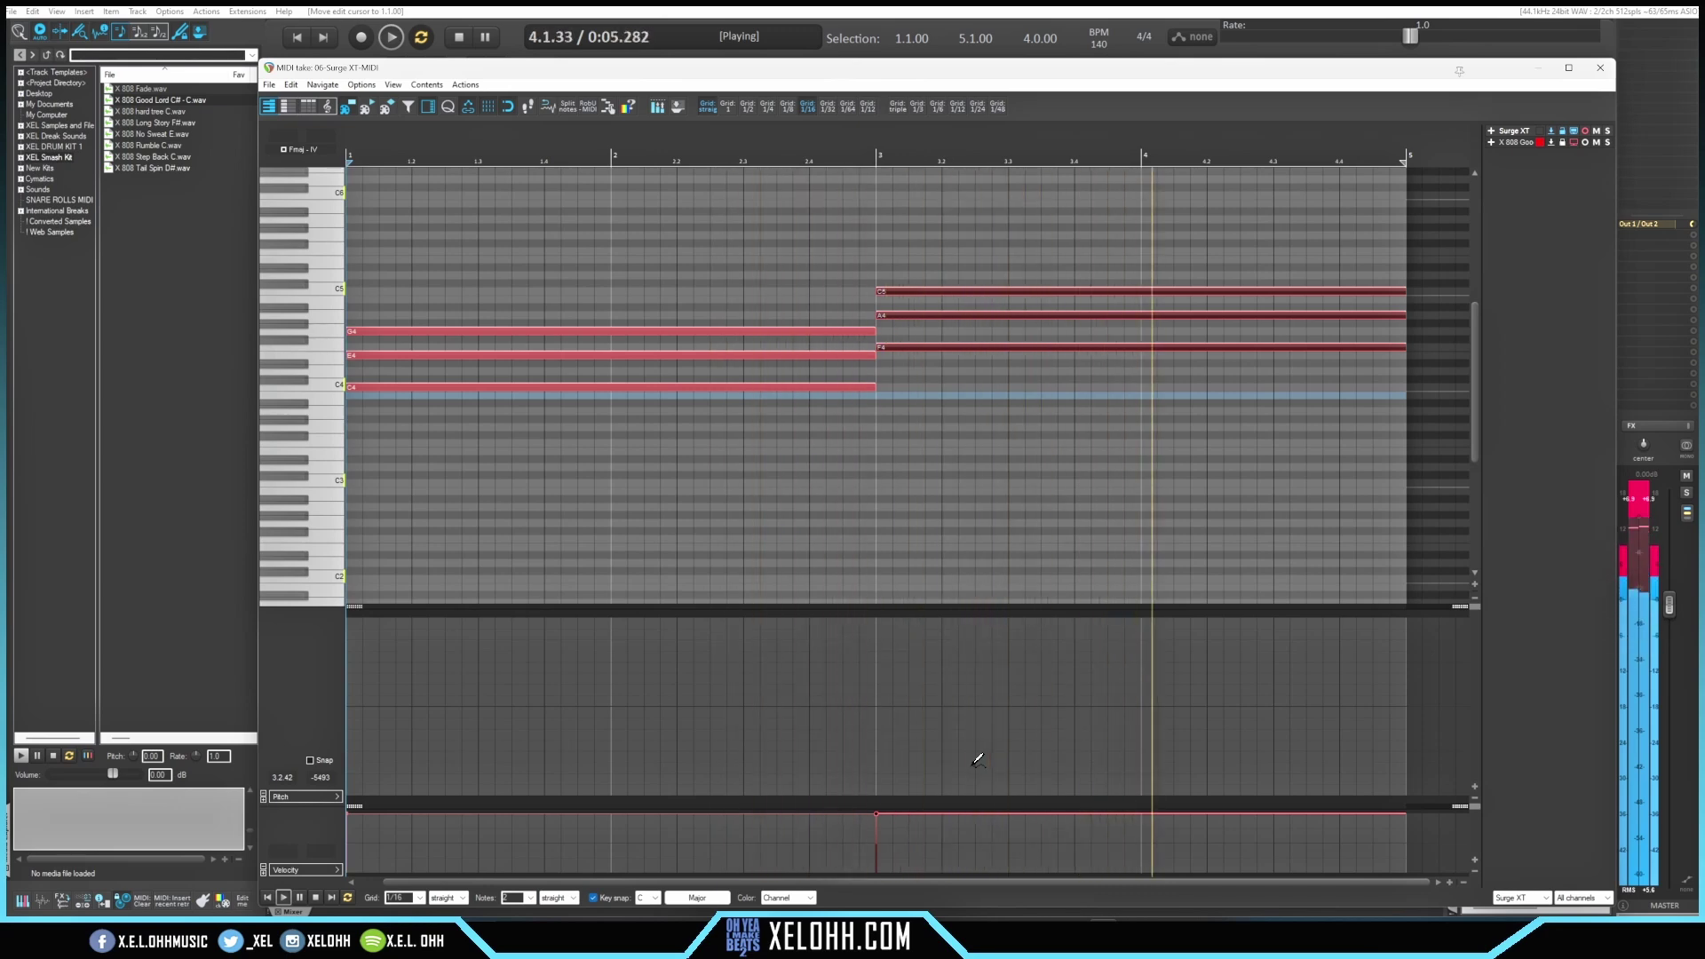
pyautogui.press('space')
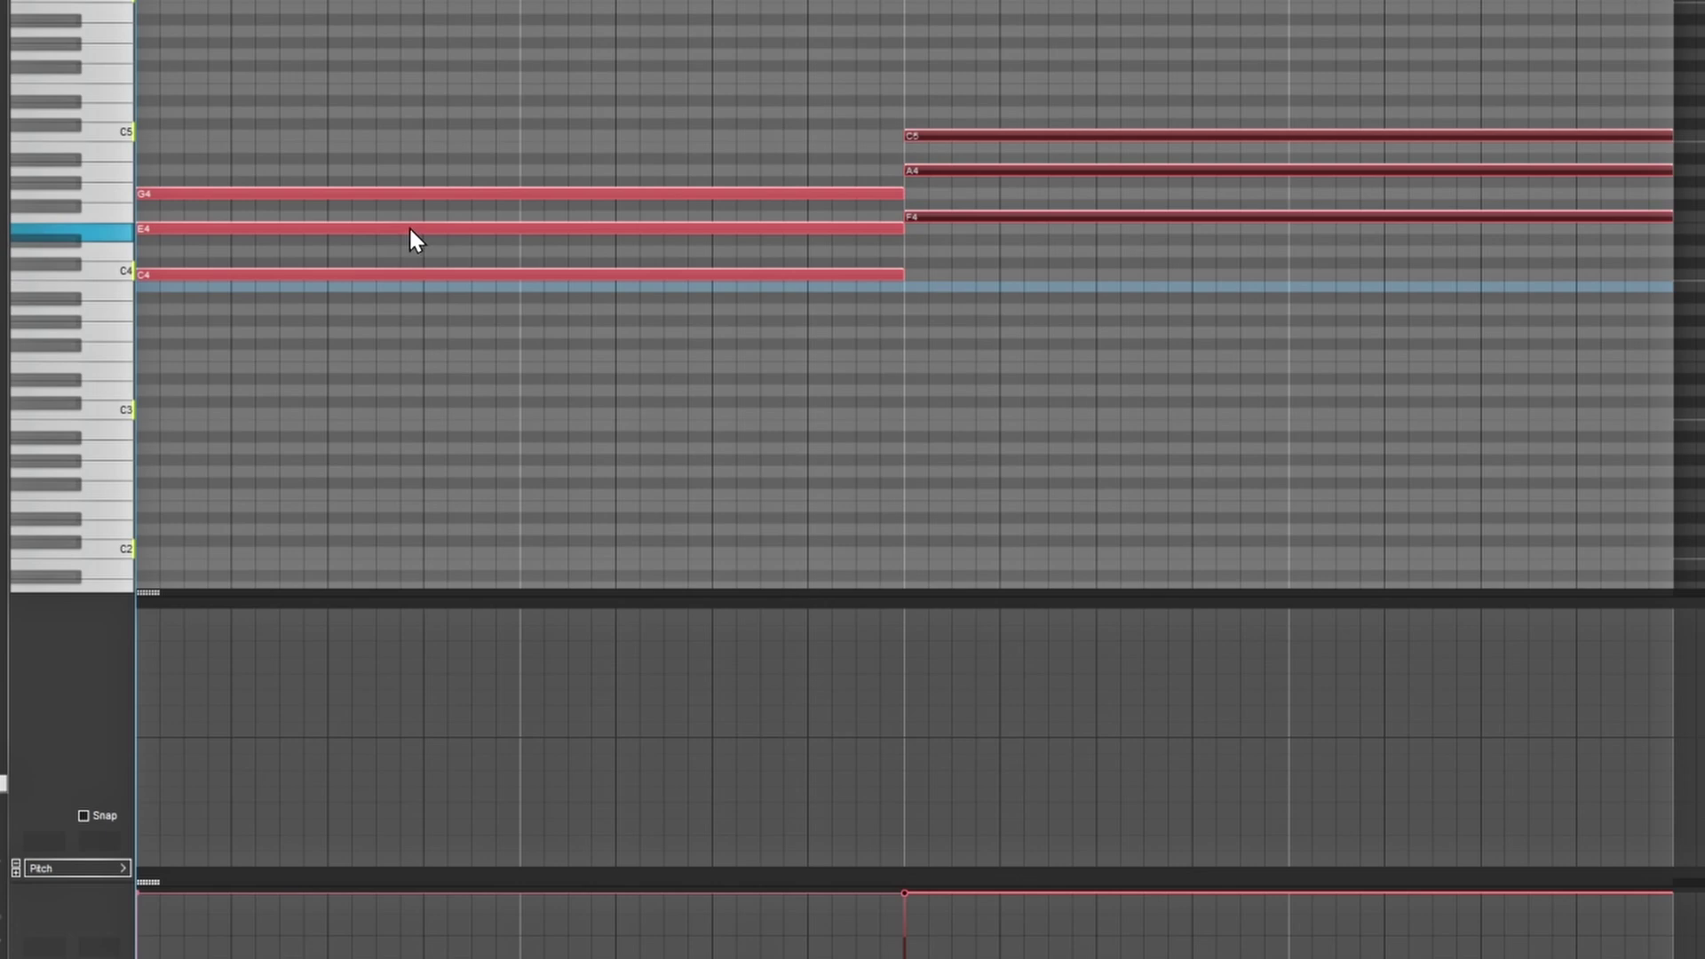
# Step: Assign the E4 note of the first chord to MIDI channel 2 and deselect it
pyautogui.click(355, 229)
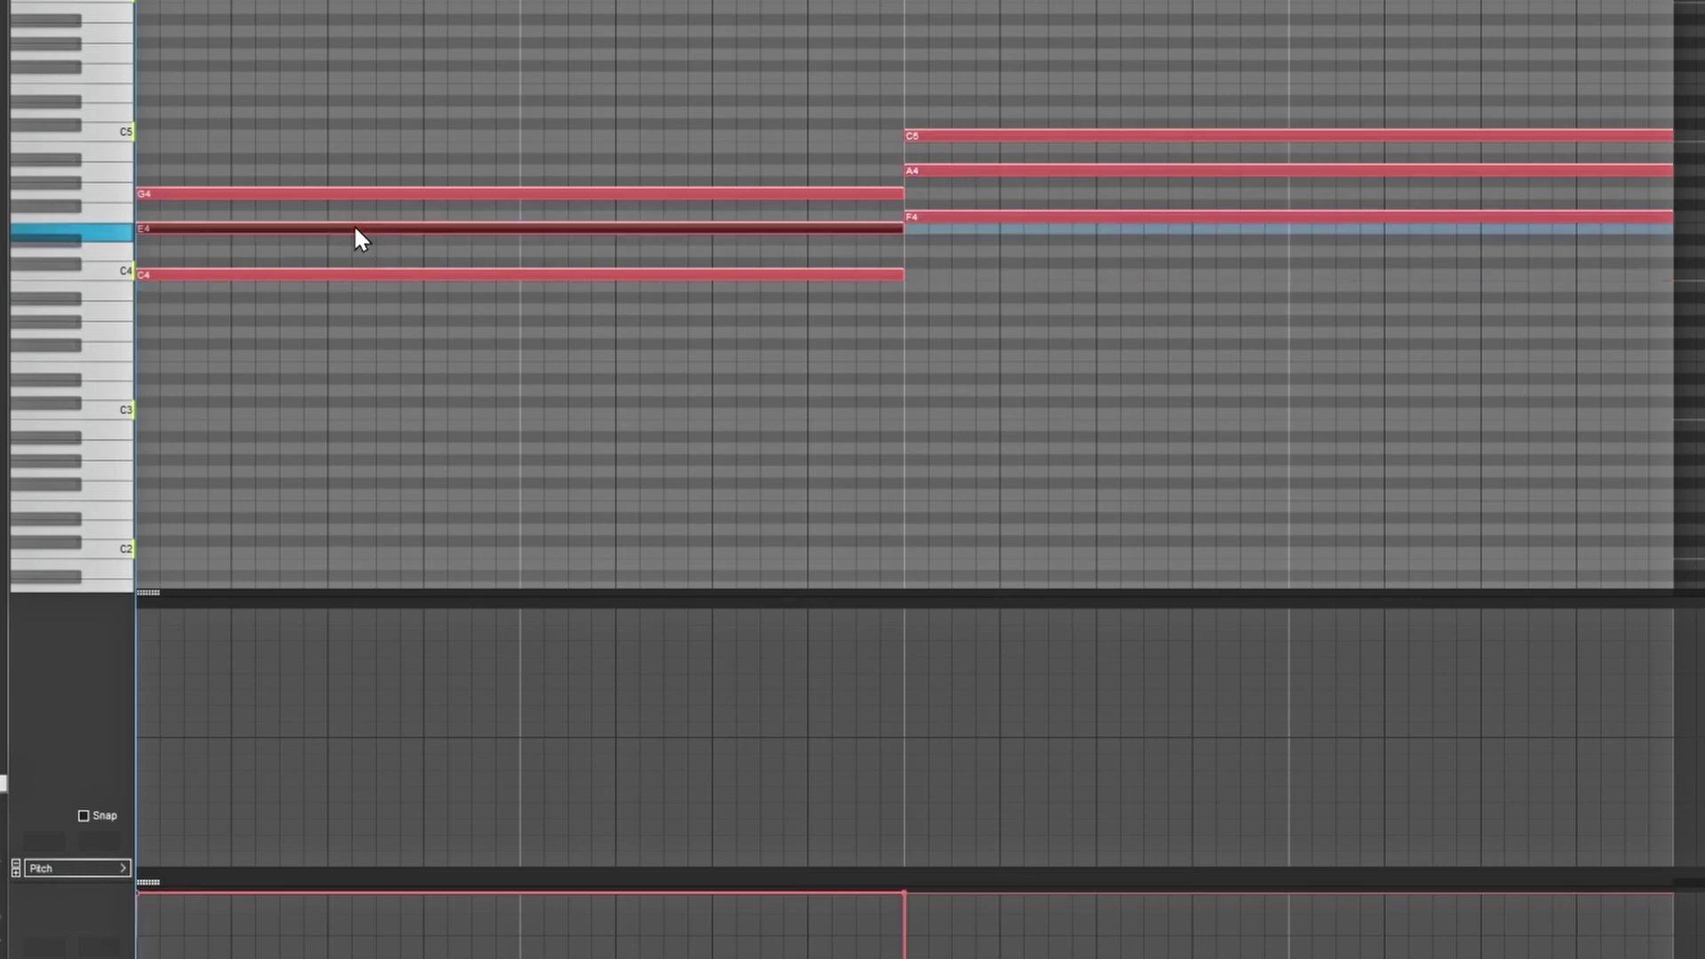
pyautogui.rightClick(355, 233)
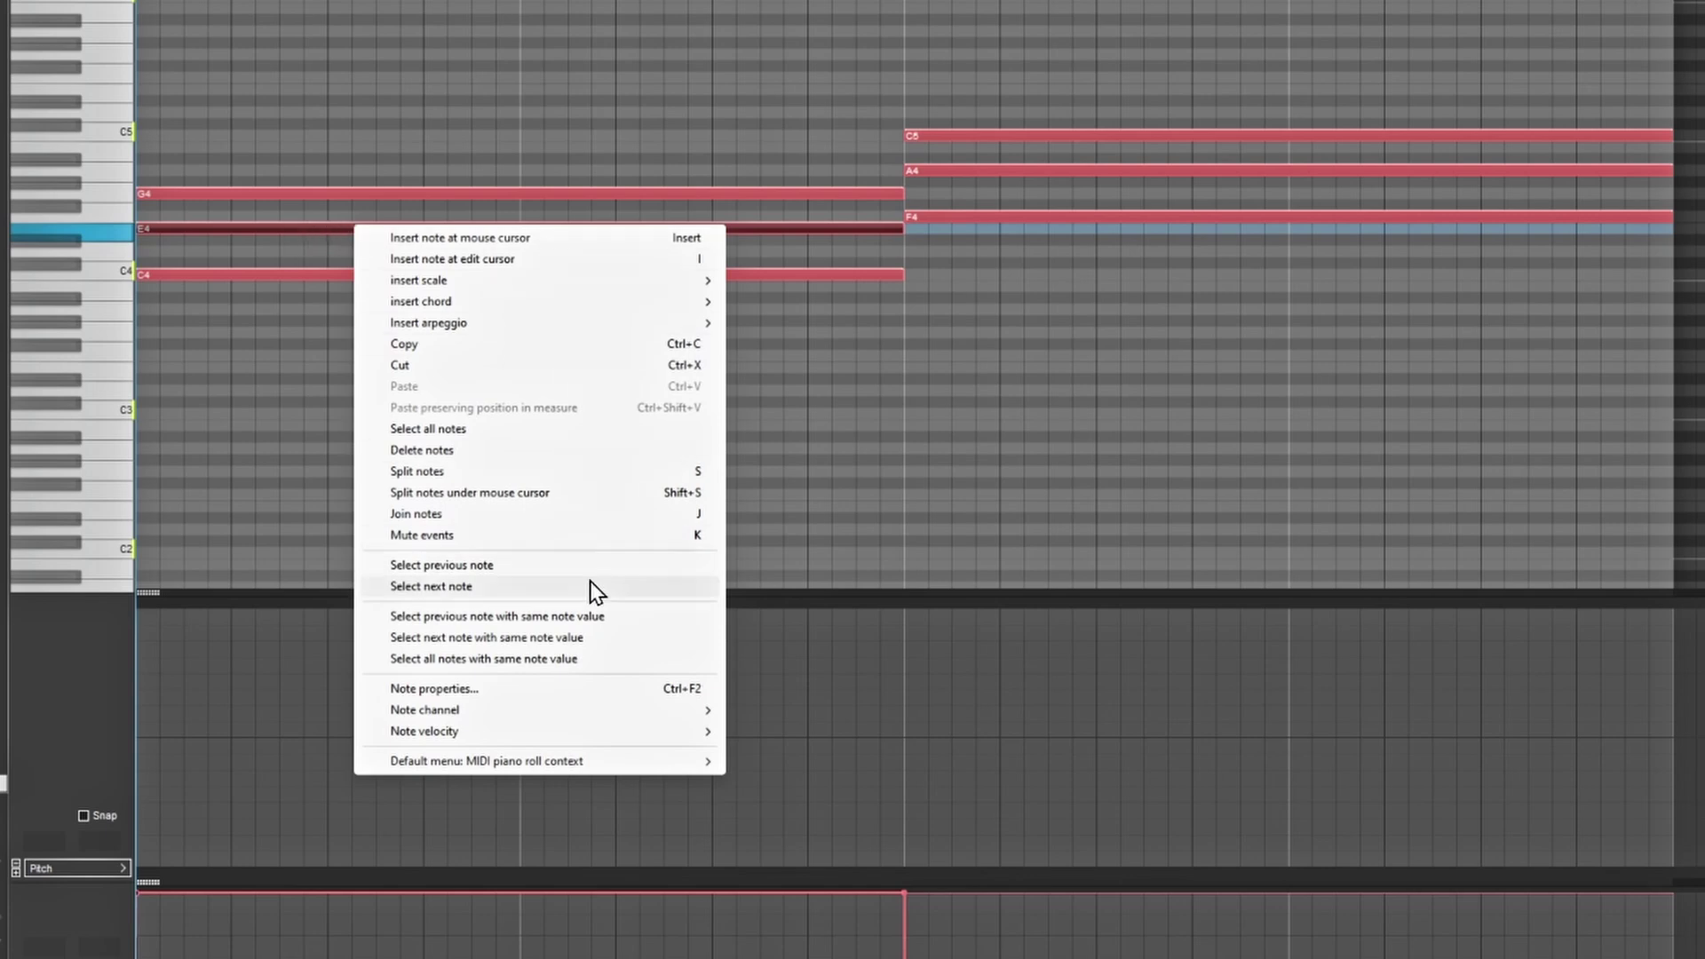
pyautogui.moveTo(492, 716)
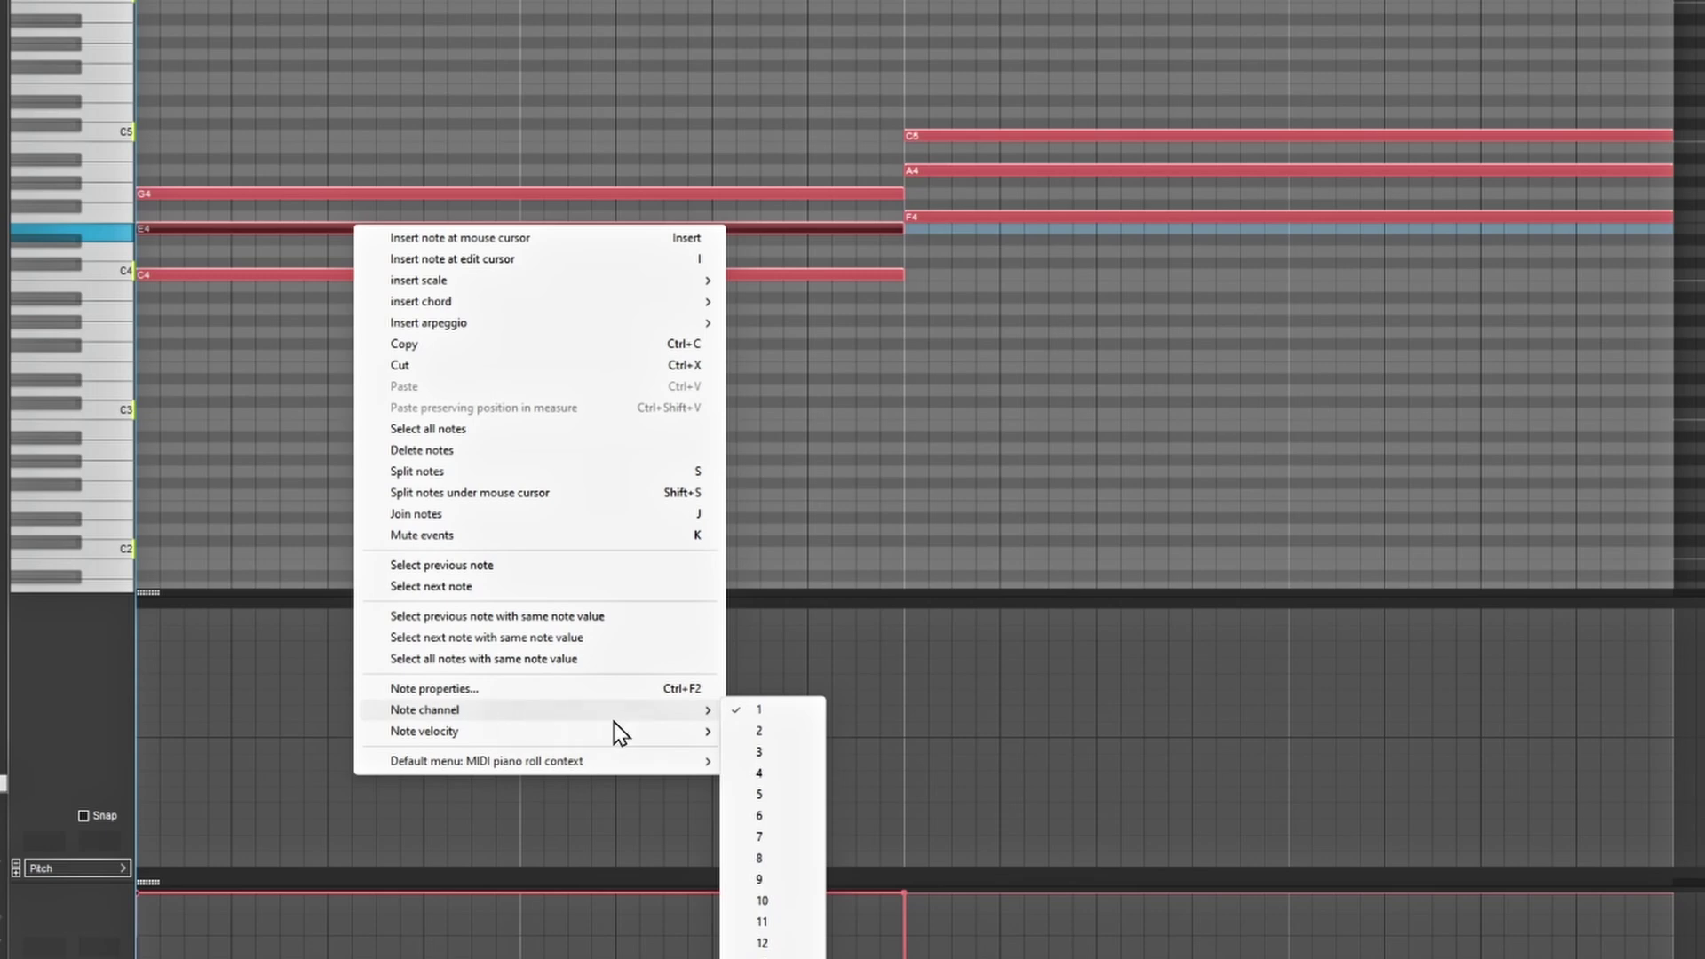
pyautogui.click(780, 731)
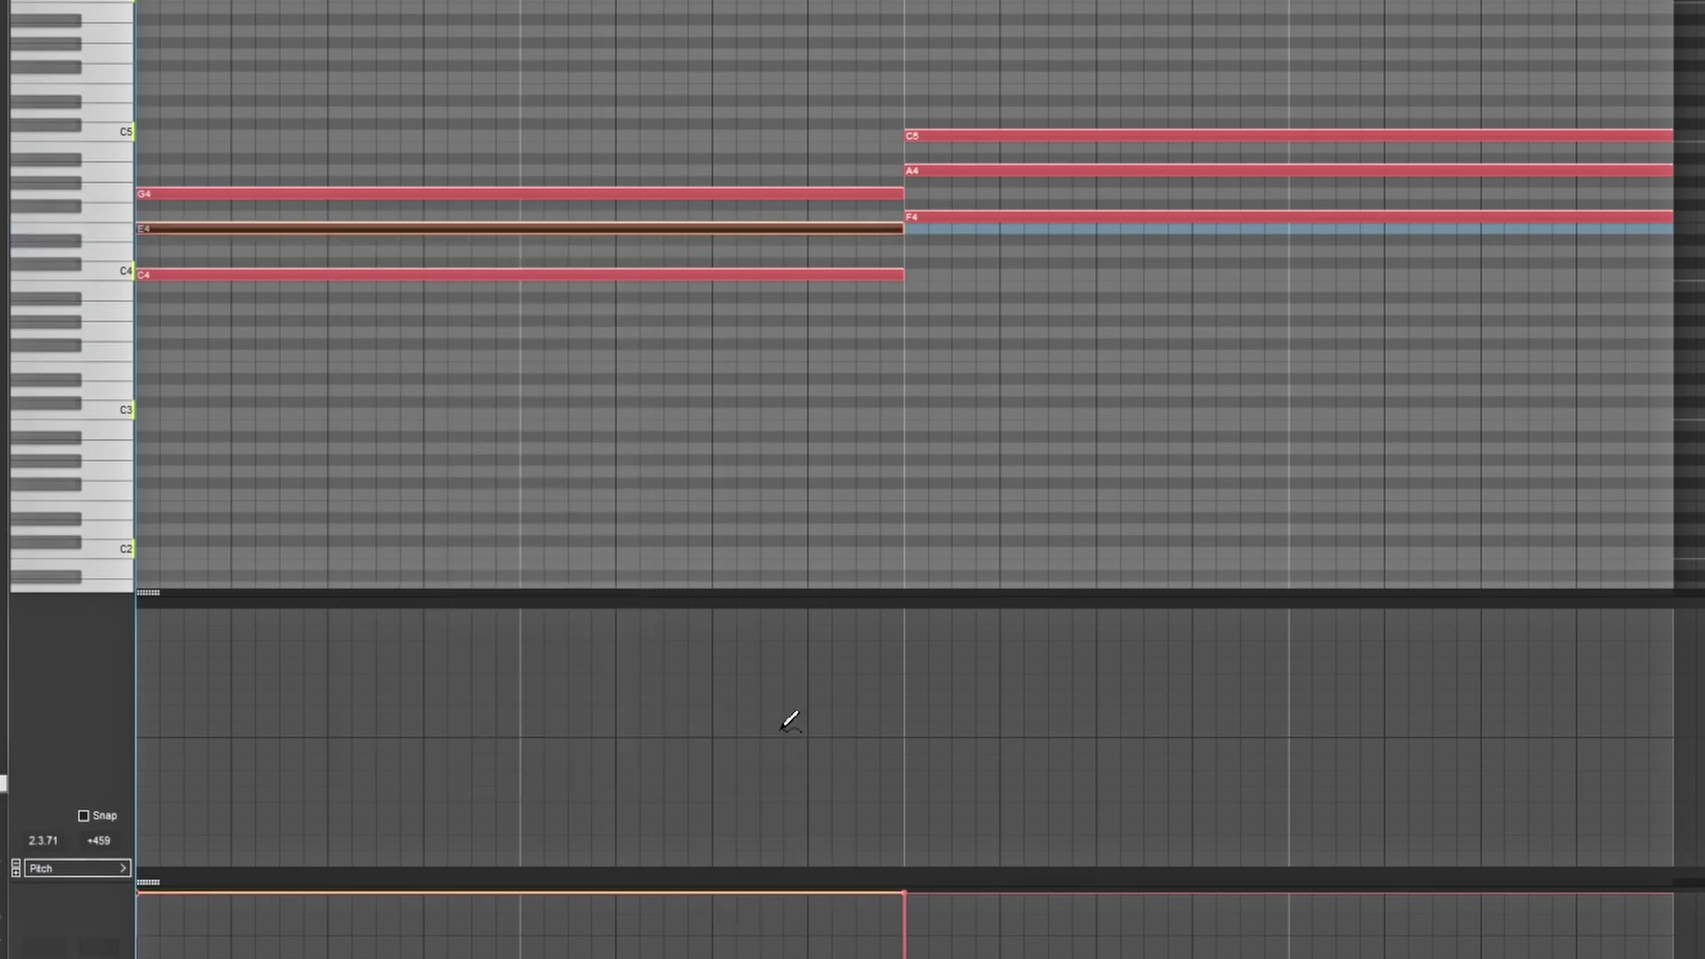
pyautogui.click(473, 255)
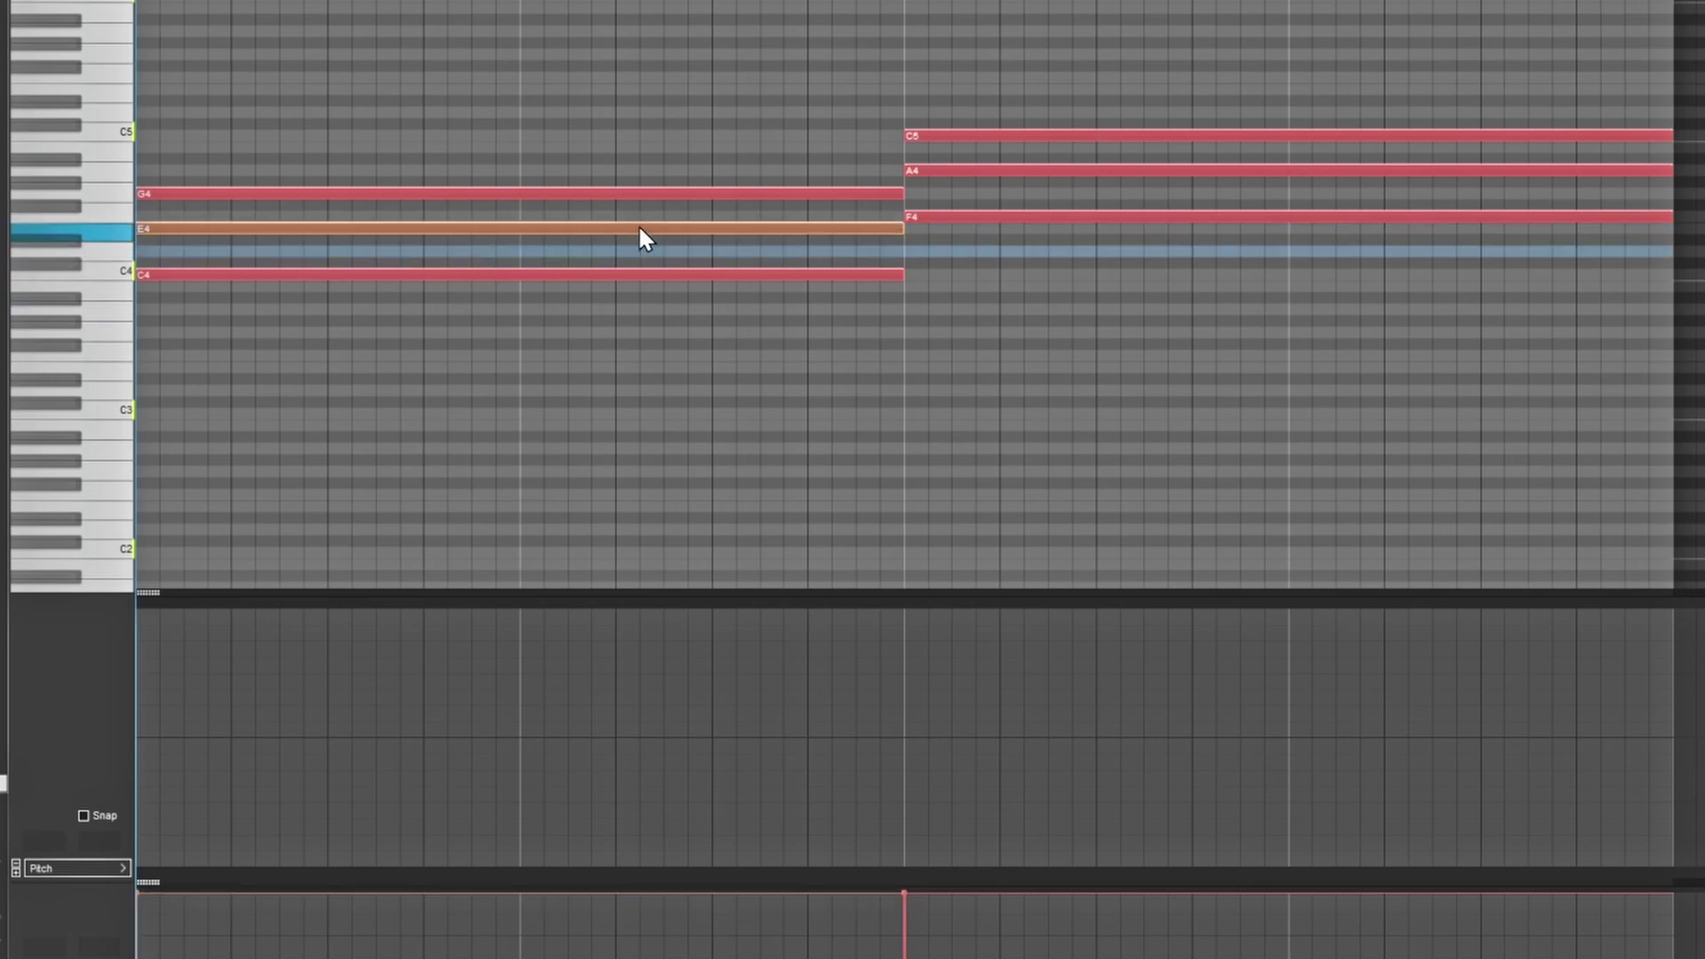
# Step: Assign the G4 note of the first chord to MIDI channel 3
pyautogui.rightClick(520, 191)
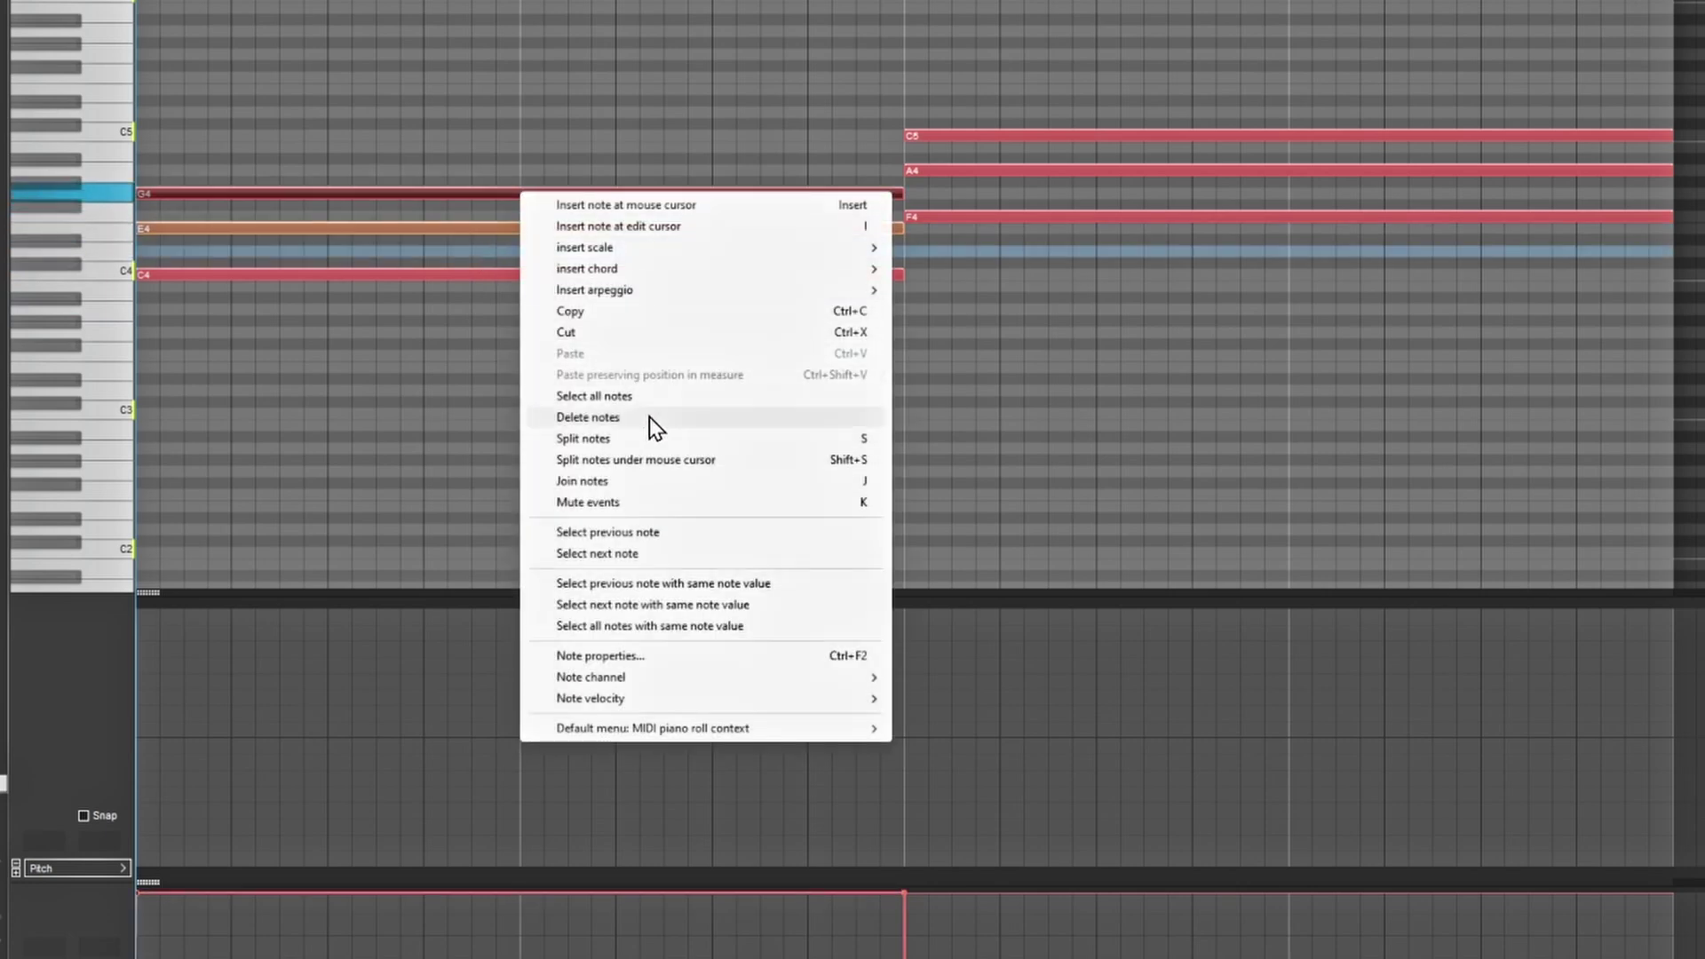
pyautogui.moveTo(790, 680)
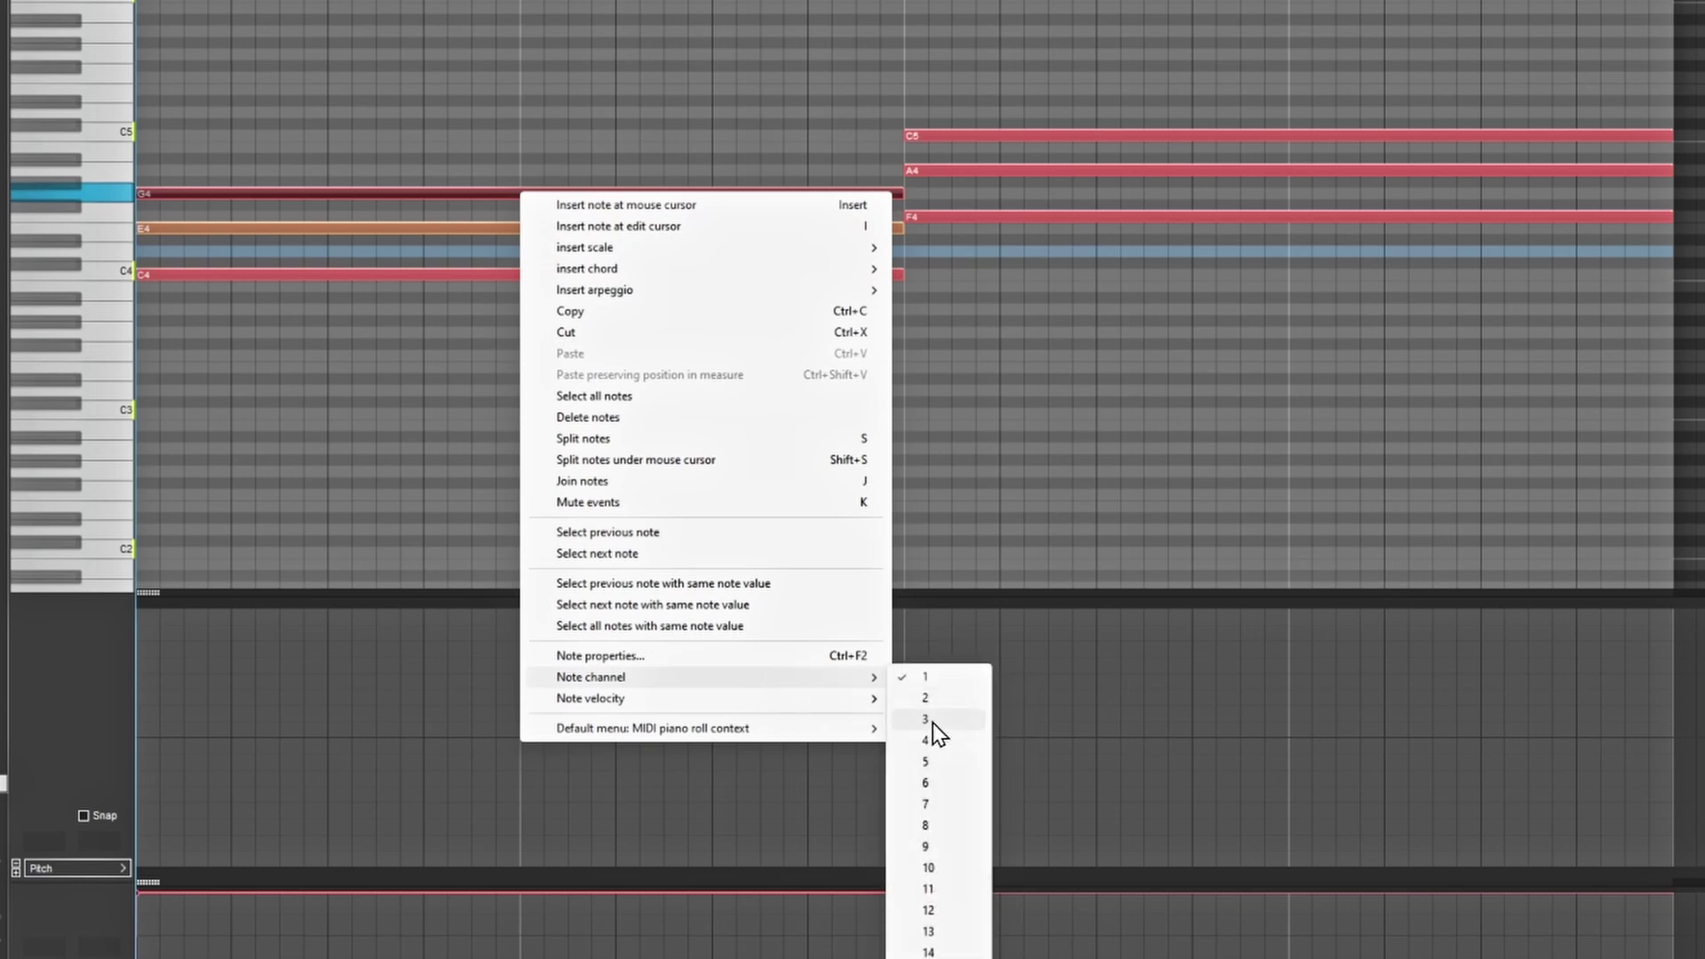
pyautogui.click(932, 721)
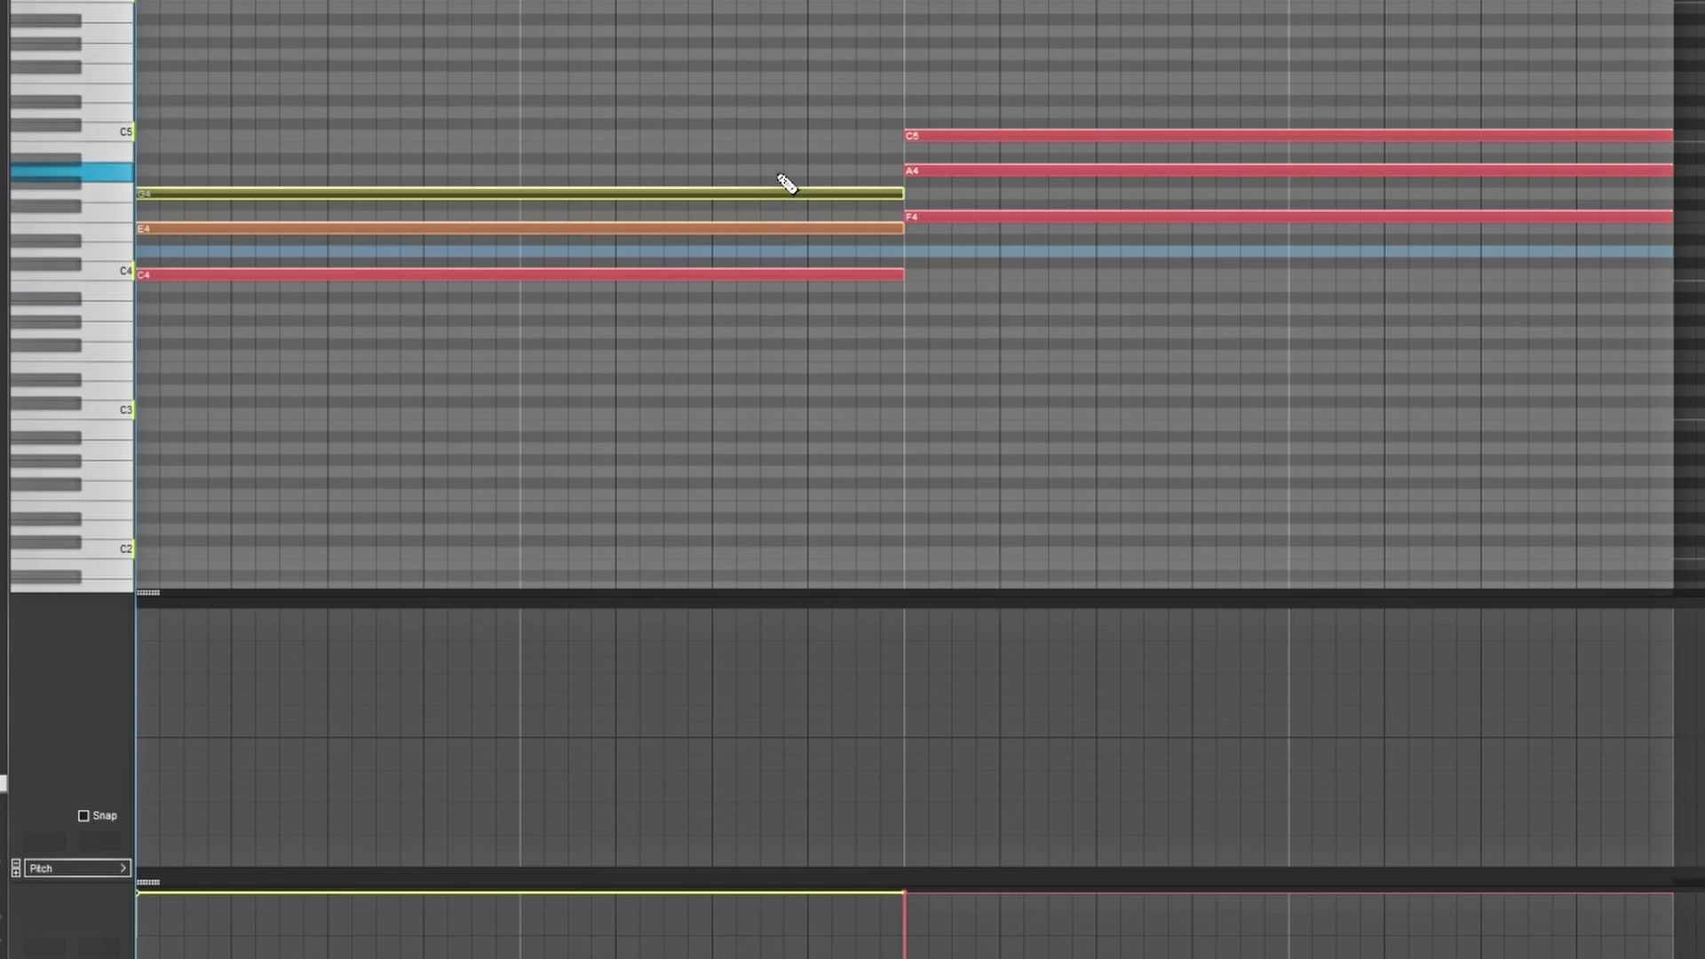
# Step: Enable snapping in the pitch lane with a pitchwheel range of plus/minus 24 semitones
pyautogui.click(84, 819)
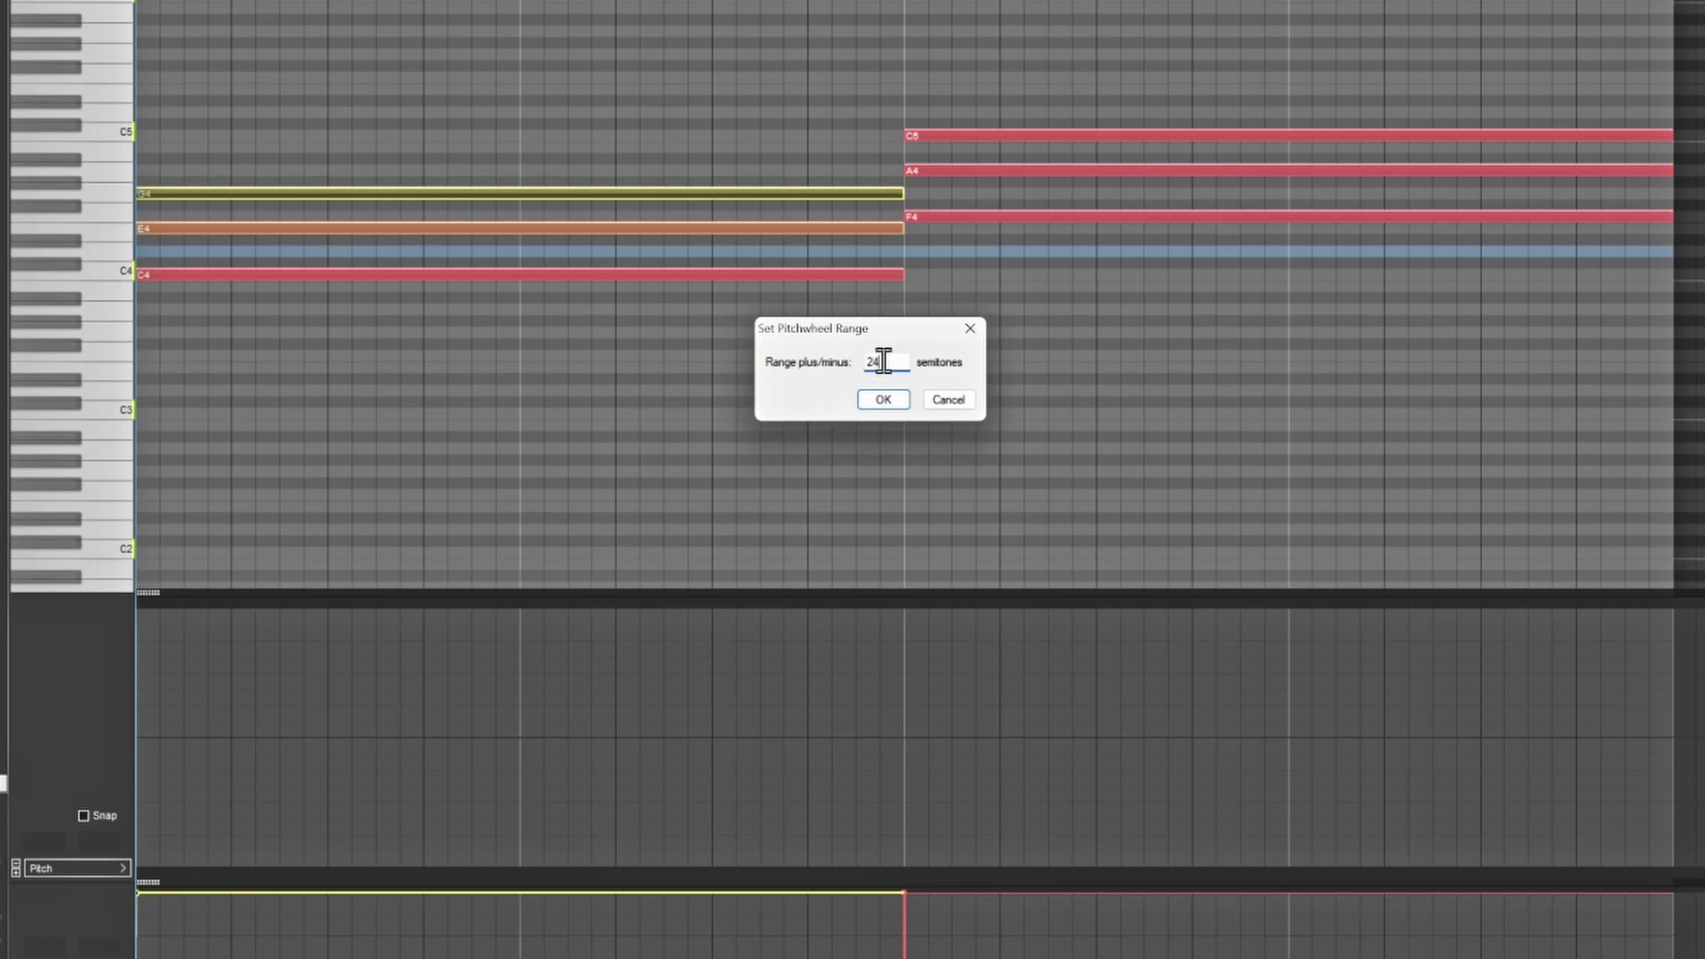
pyautogui.press('Return')
pyautogui.scroll(1, 893, 371)
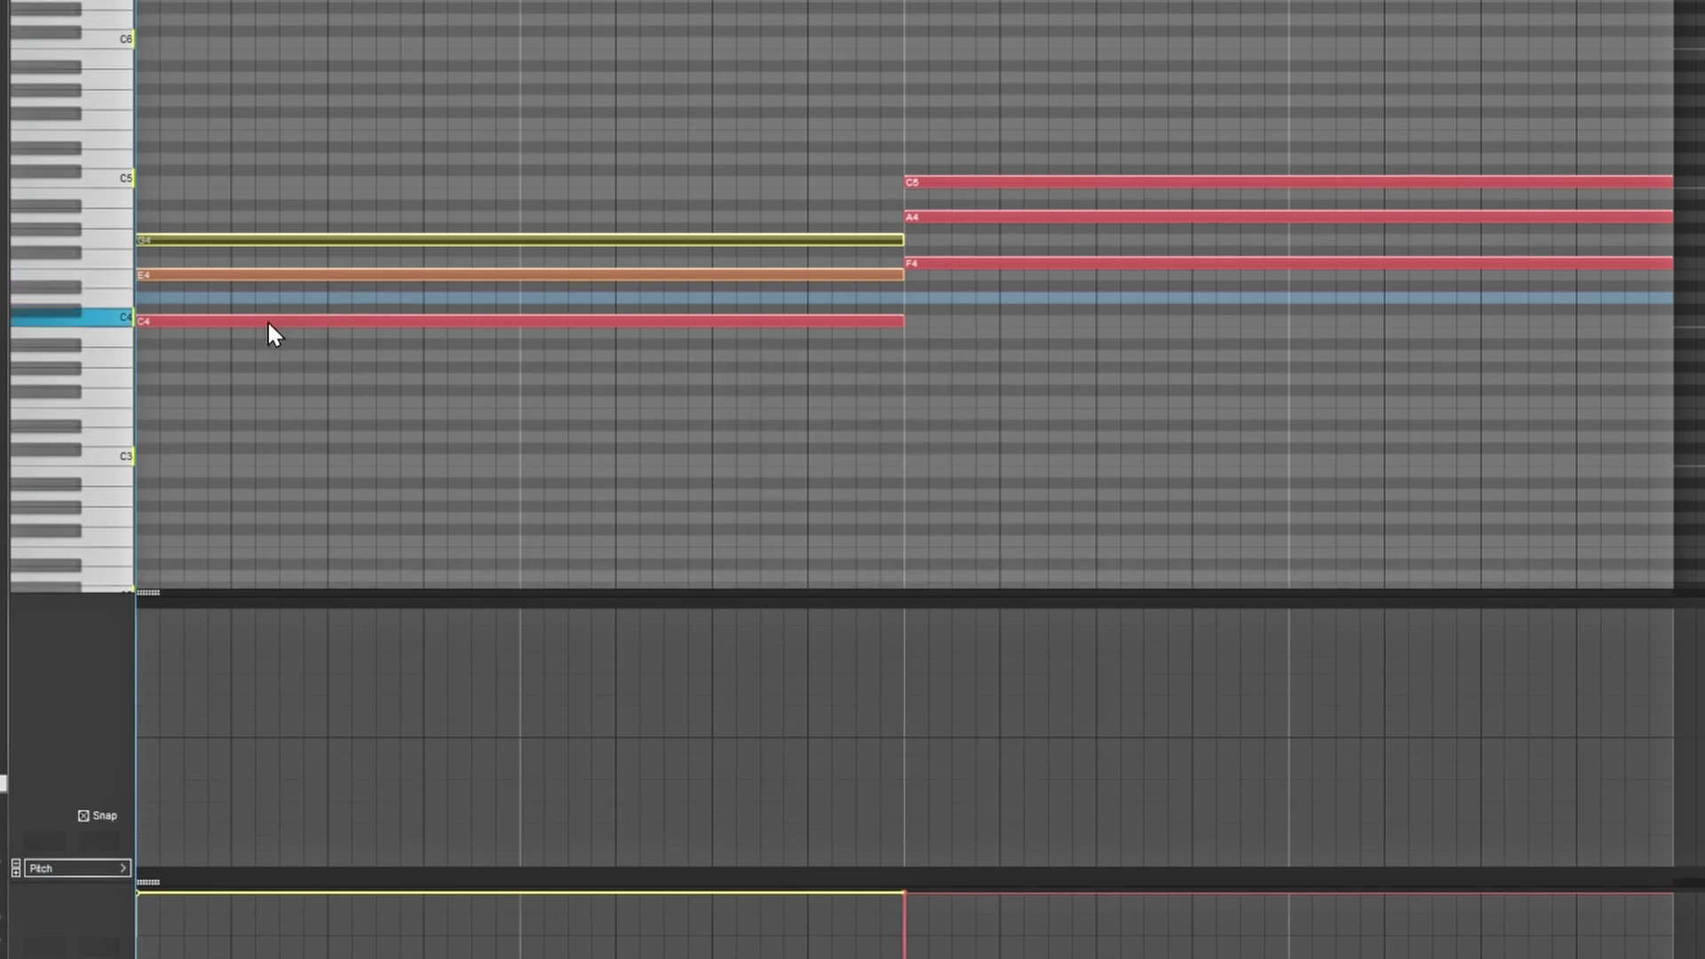
# Step: Give the C4 note a pitch curve held at zero until beat 4 of bar 1, rising to about +16 semitones at beat 2 of bar 2
pyautogui.click(269, 322)
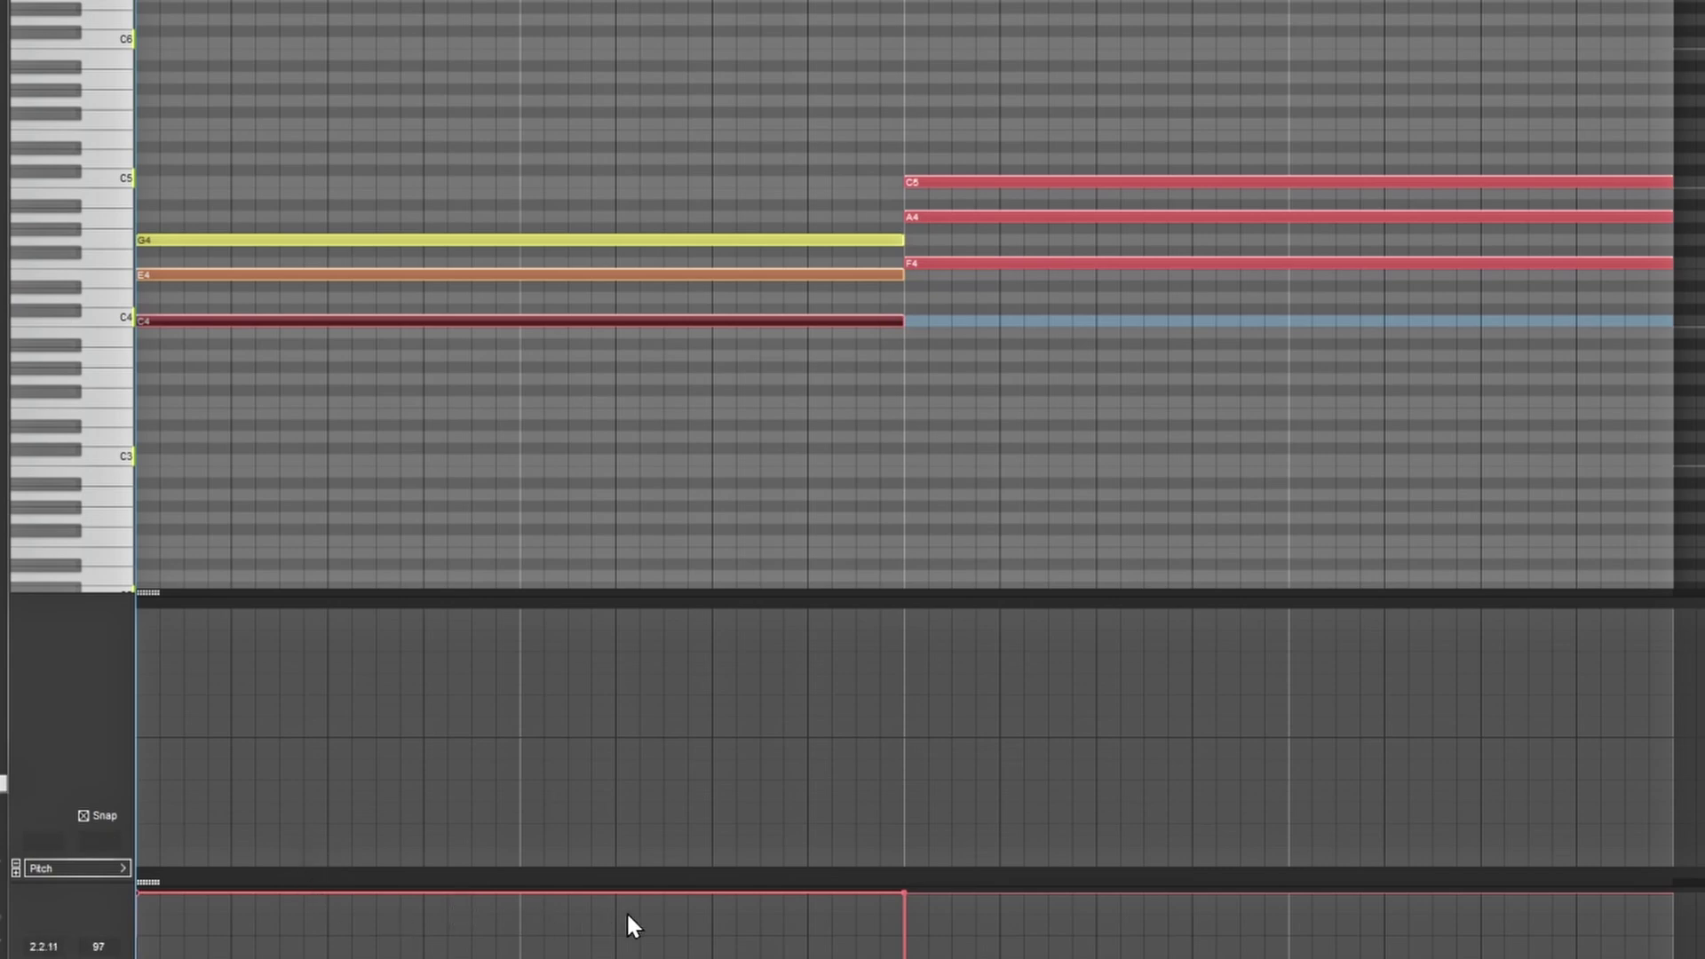
pyautogui.click(167, 730)
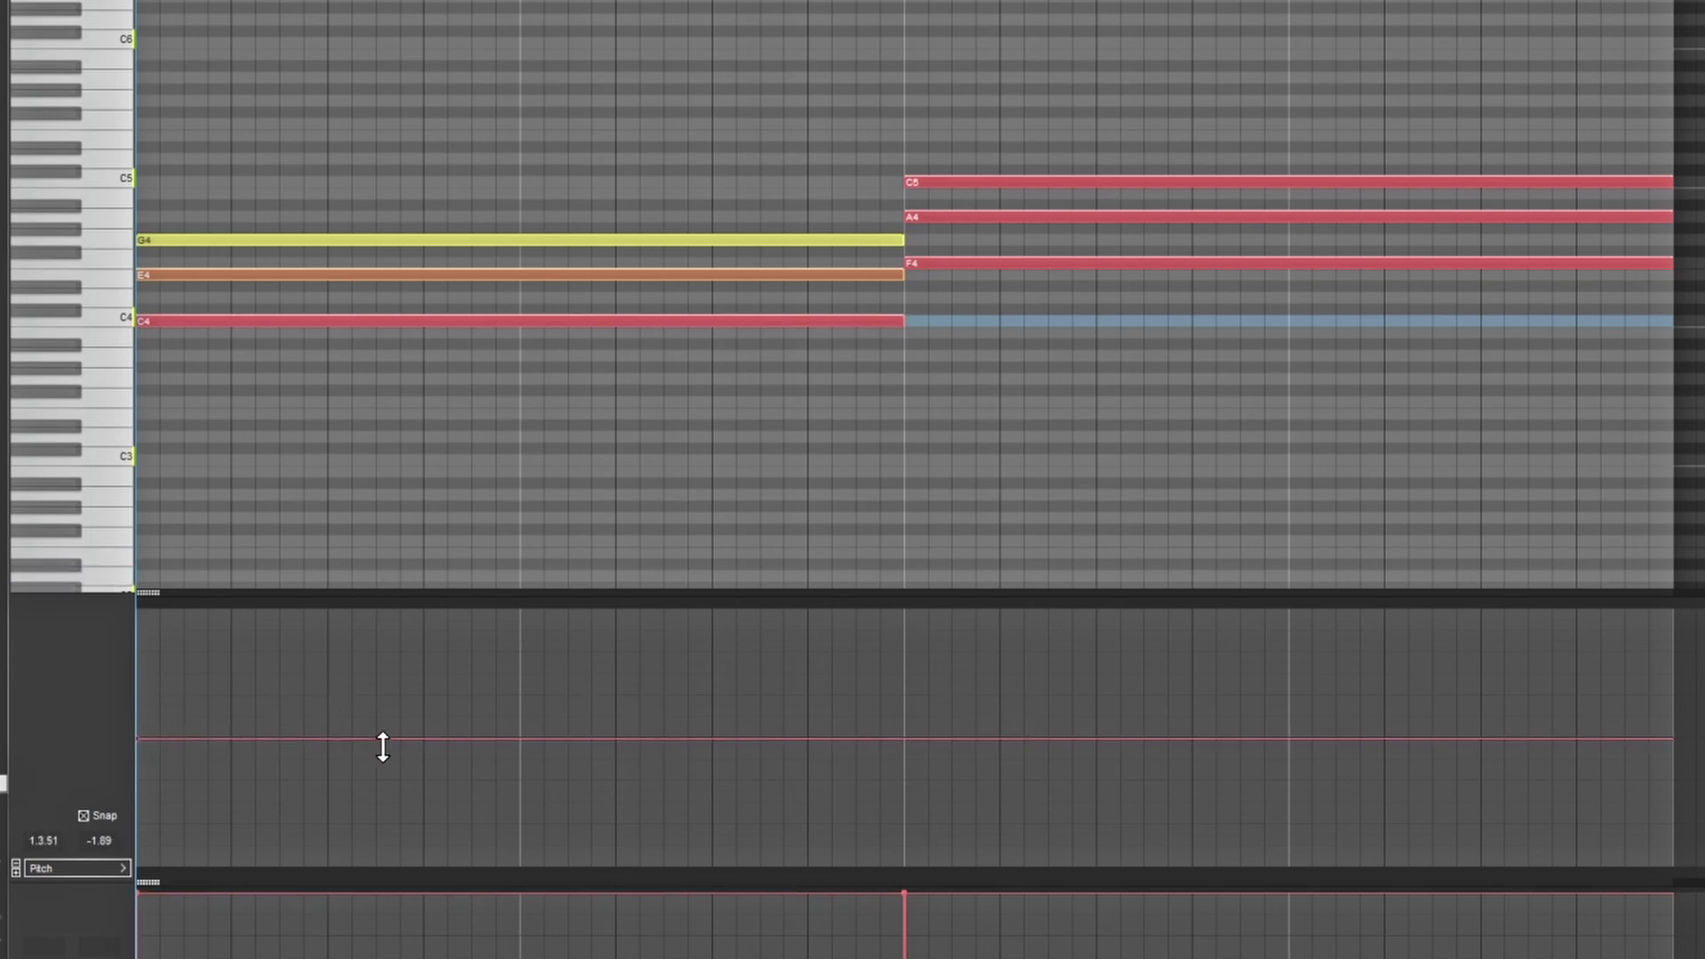
pyautogui.click(426, 737)
pyautogui.click(616, 655)
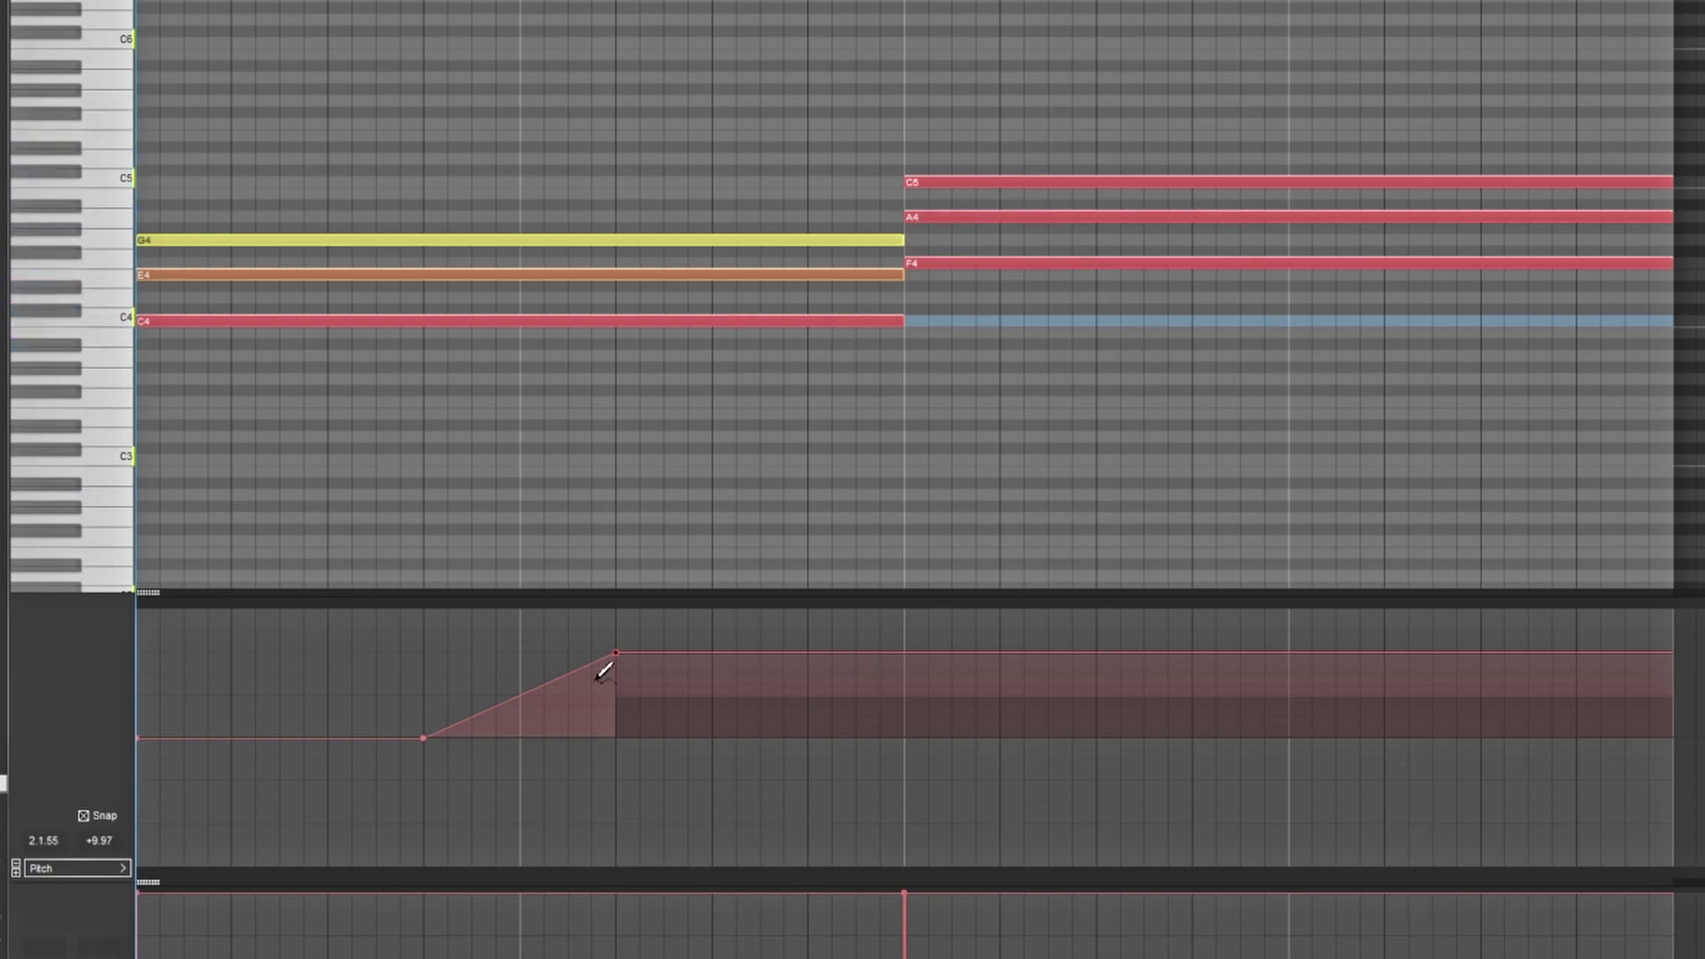
# Step: Give the E4 note a pitch ramp from zero just before beat 3 of bar 1 up to about +12 semitones one beat on
pyautogui.click(246, 275)
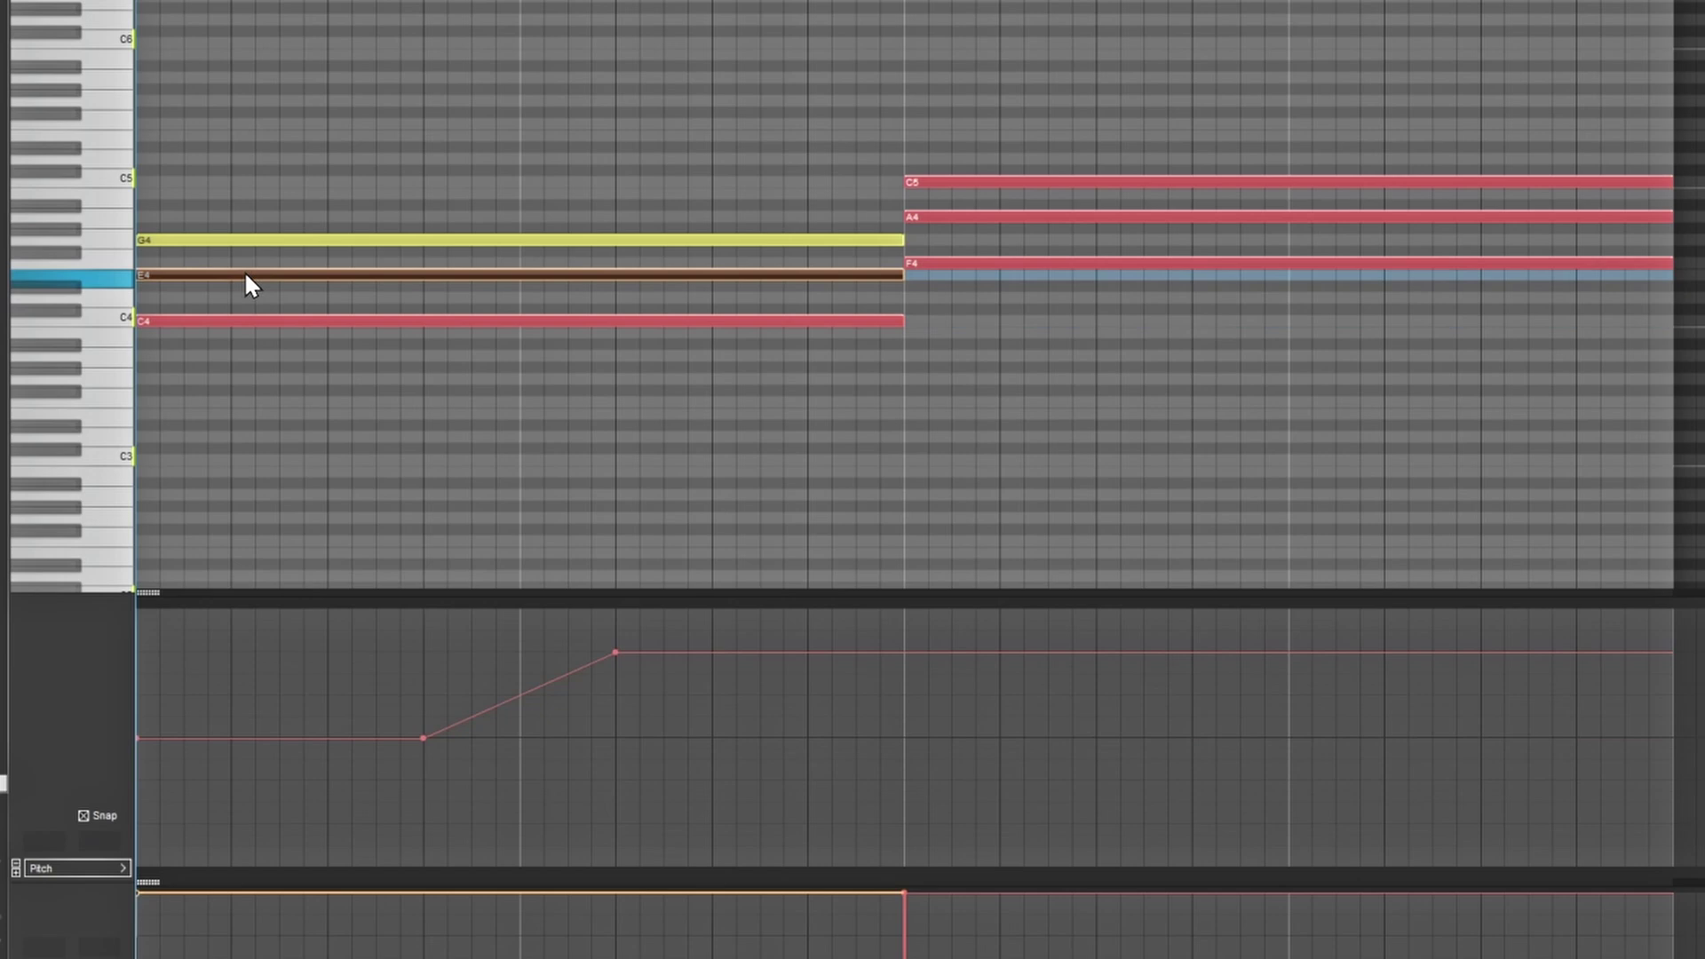
pyautogui.click(327, 692)
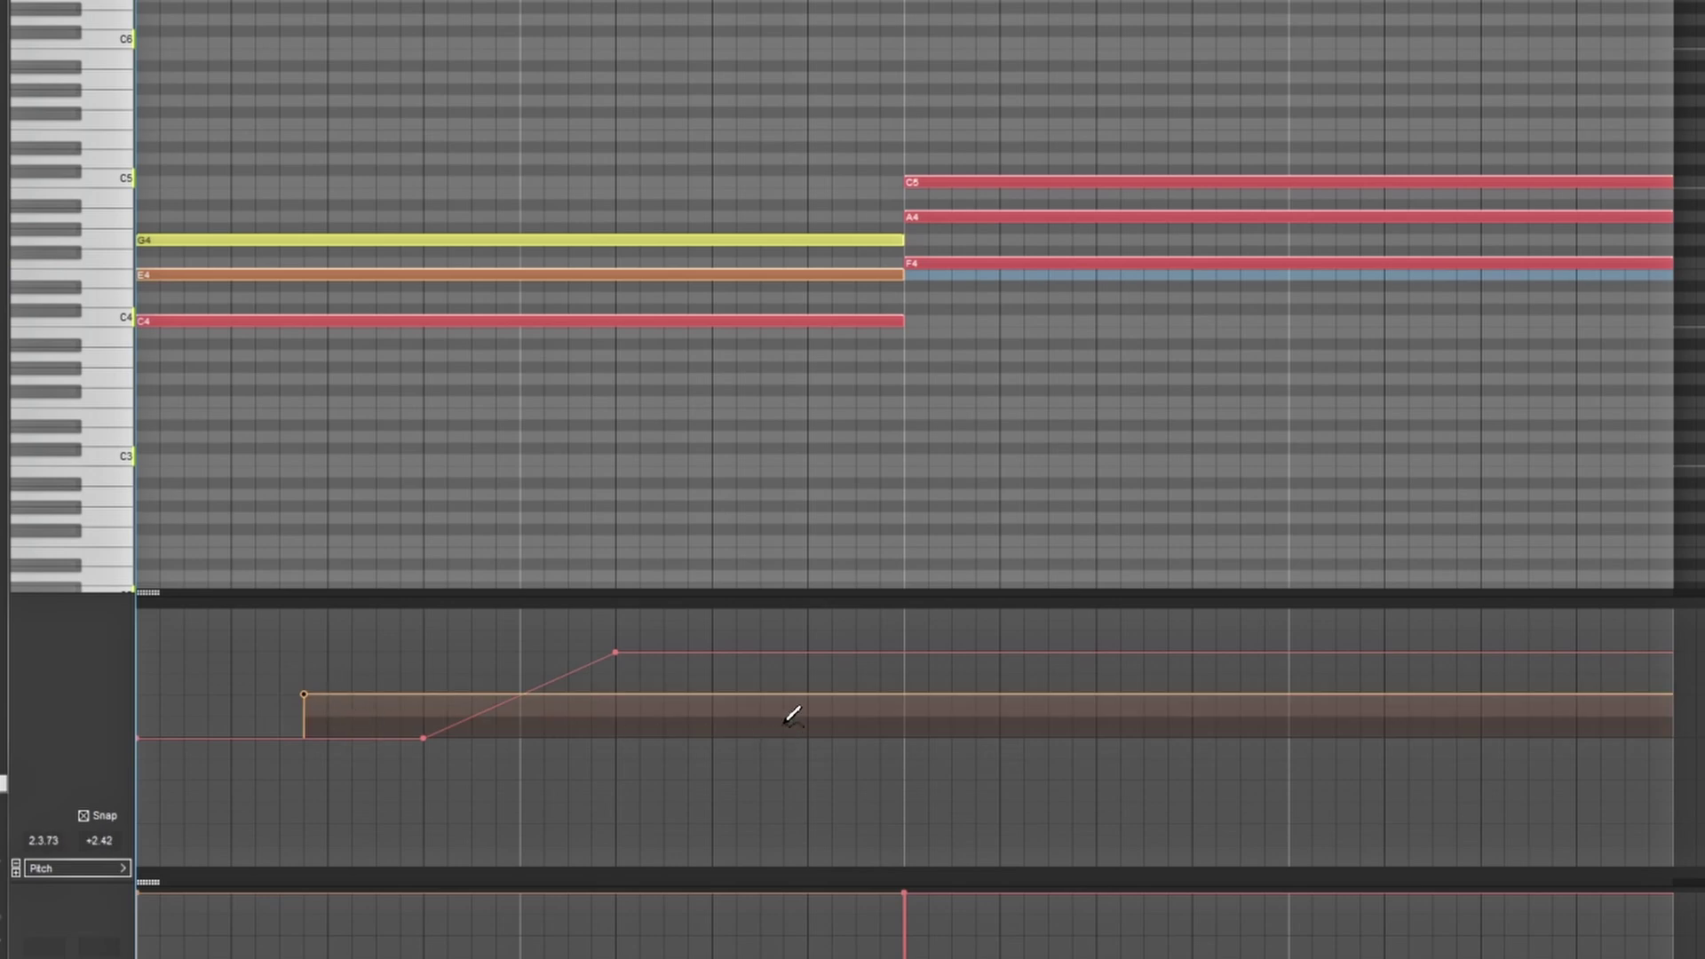
pyautogui.moveTo(350, 691); pyautogui.dragTo(352, 731)
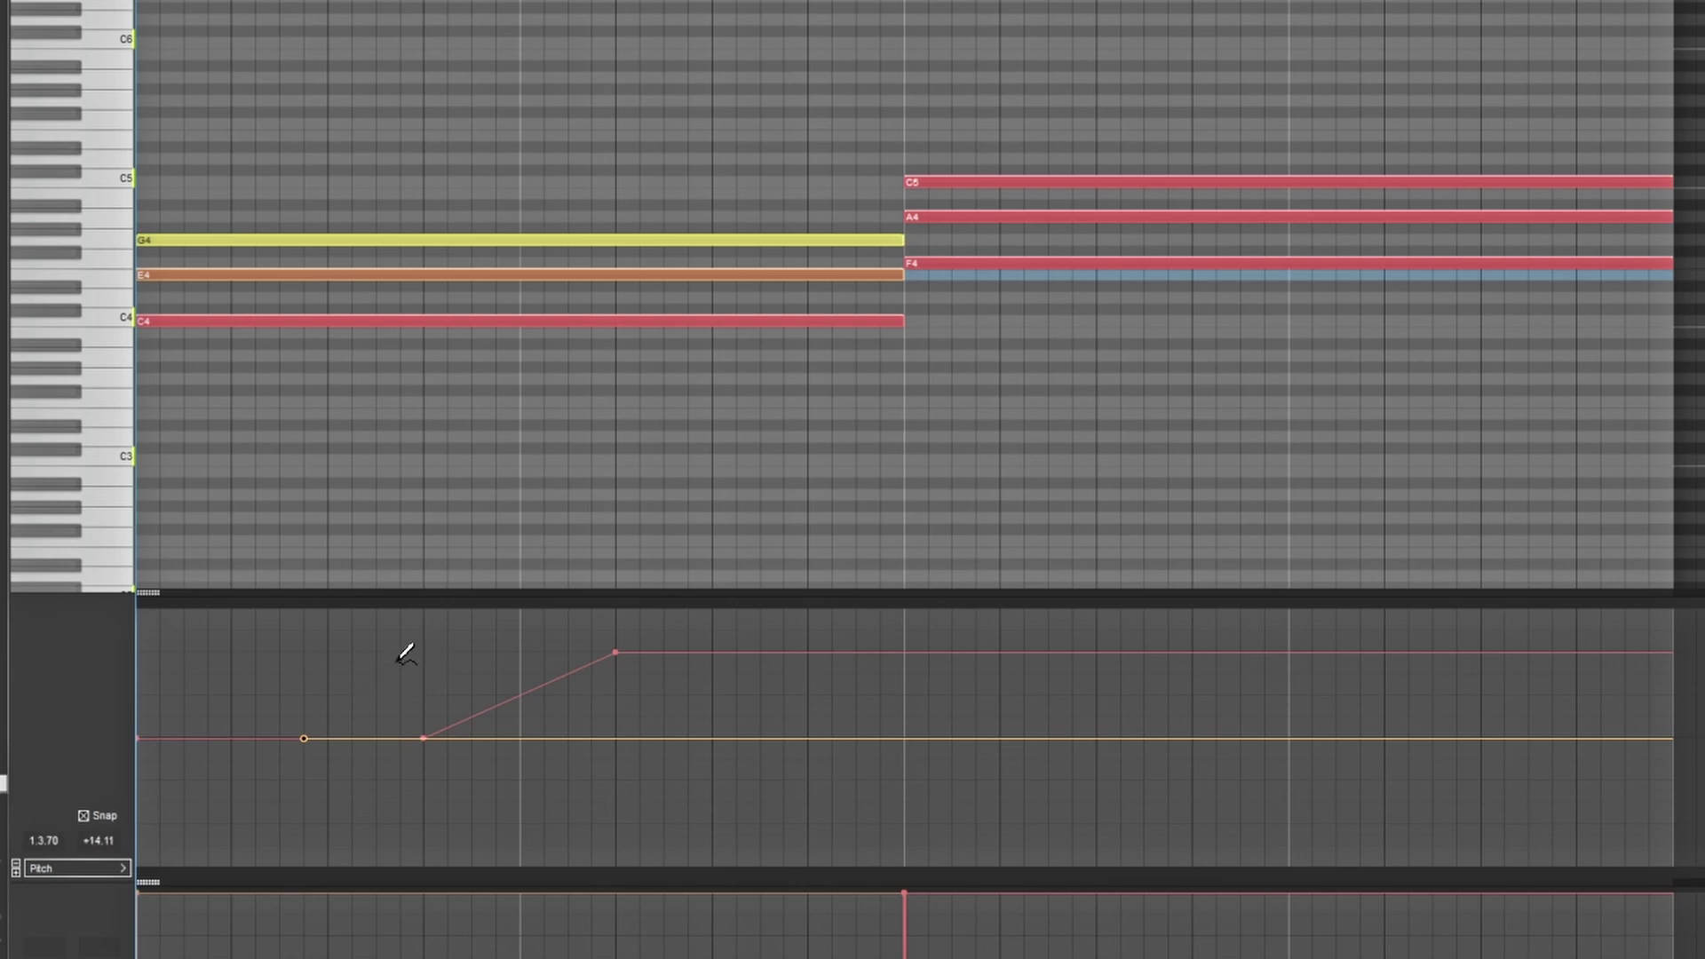
pyautogui.moveTo(396, 665); pyautogui.dragTo(417, 669)
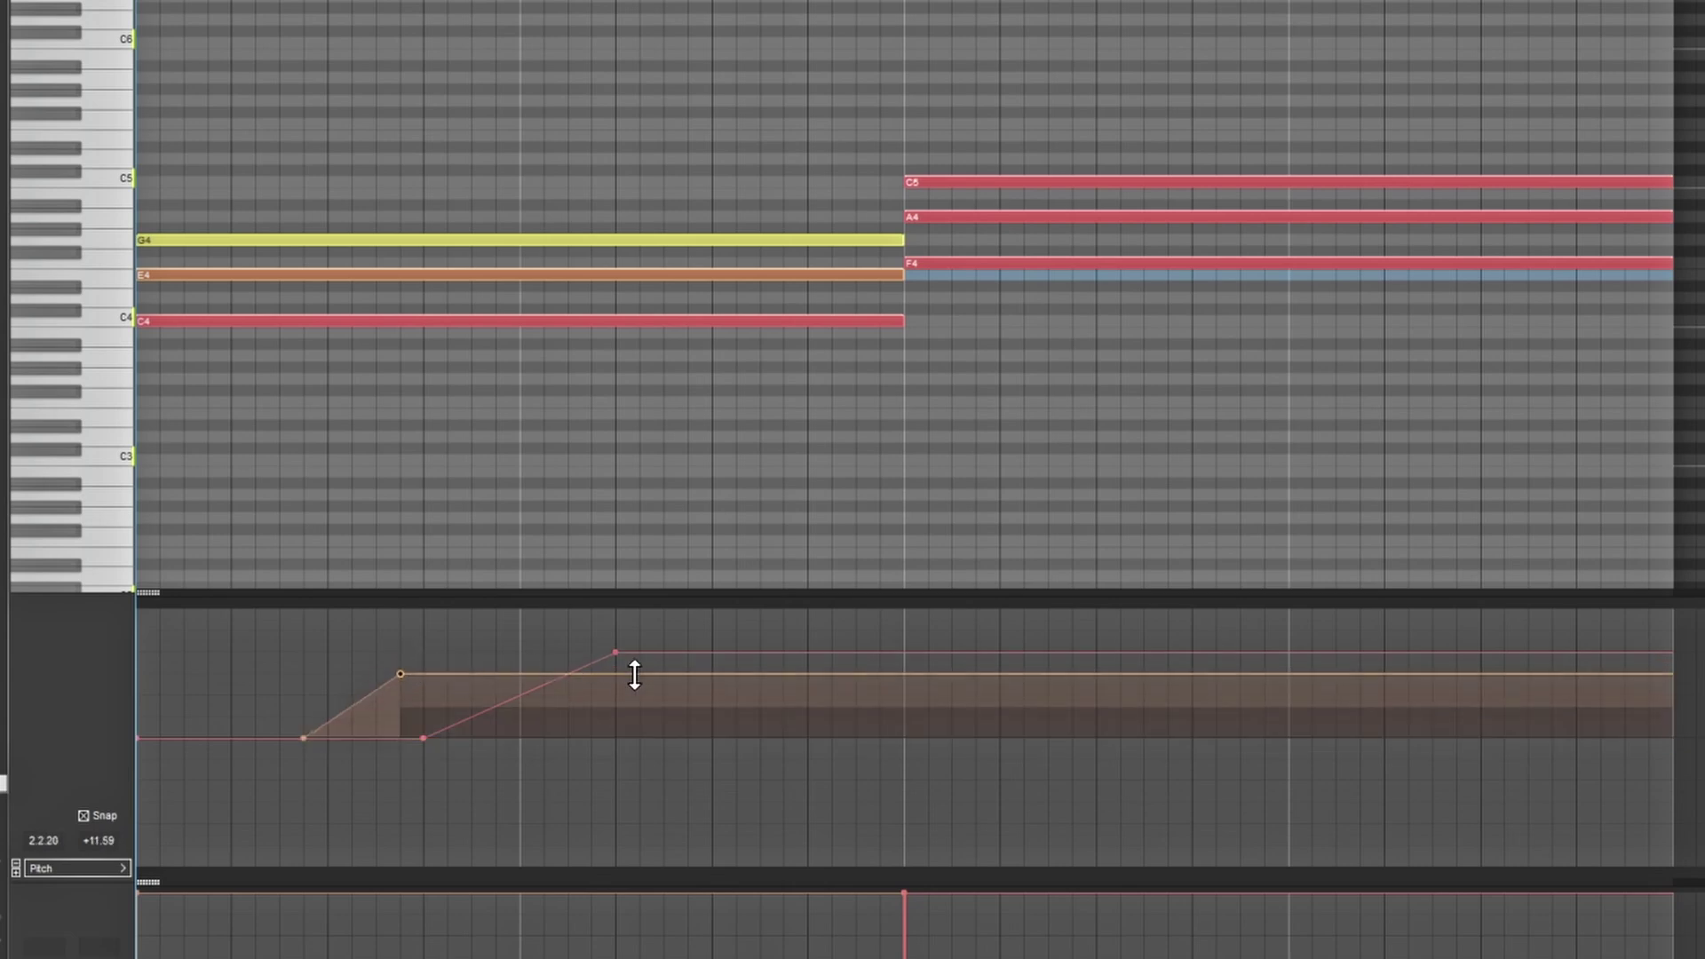
# Step: Lower the end level of the C4 note's pitch ramp to about +7 semitones
pyautogui.moveTo(676, 664); pyautogui.dragTo(676, 695)
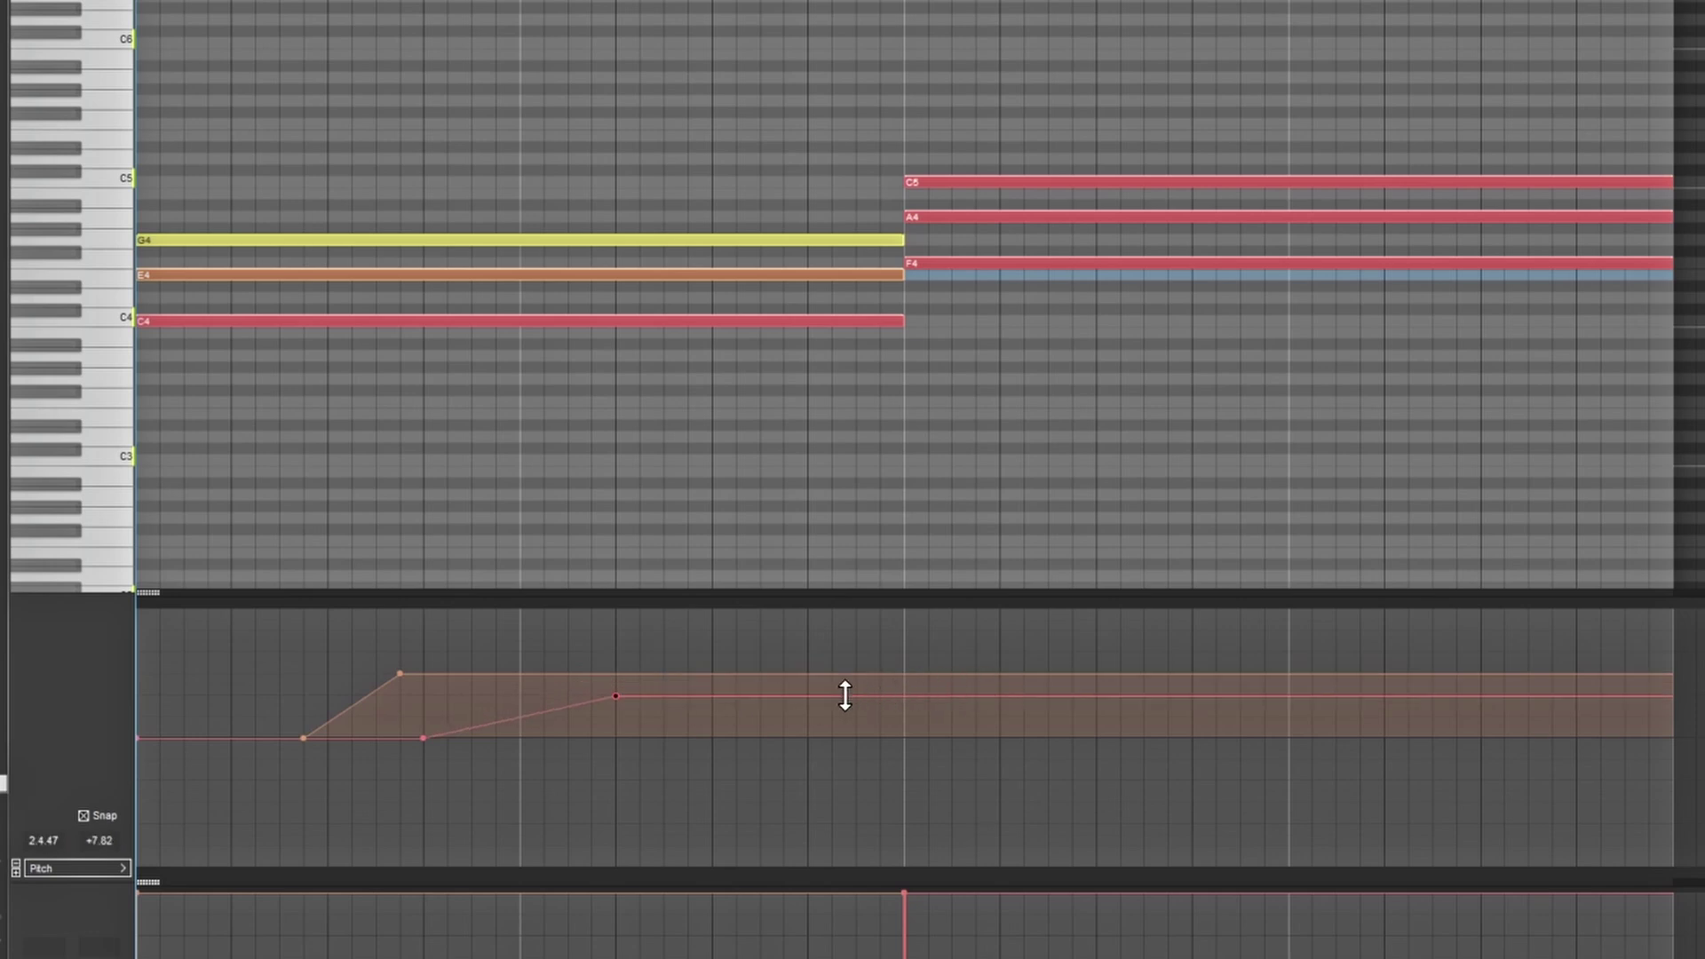
pyautogui.moveTo(646, 693); pyautogui.dragTo(646, 698)
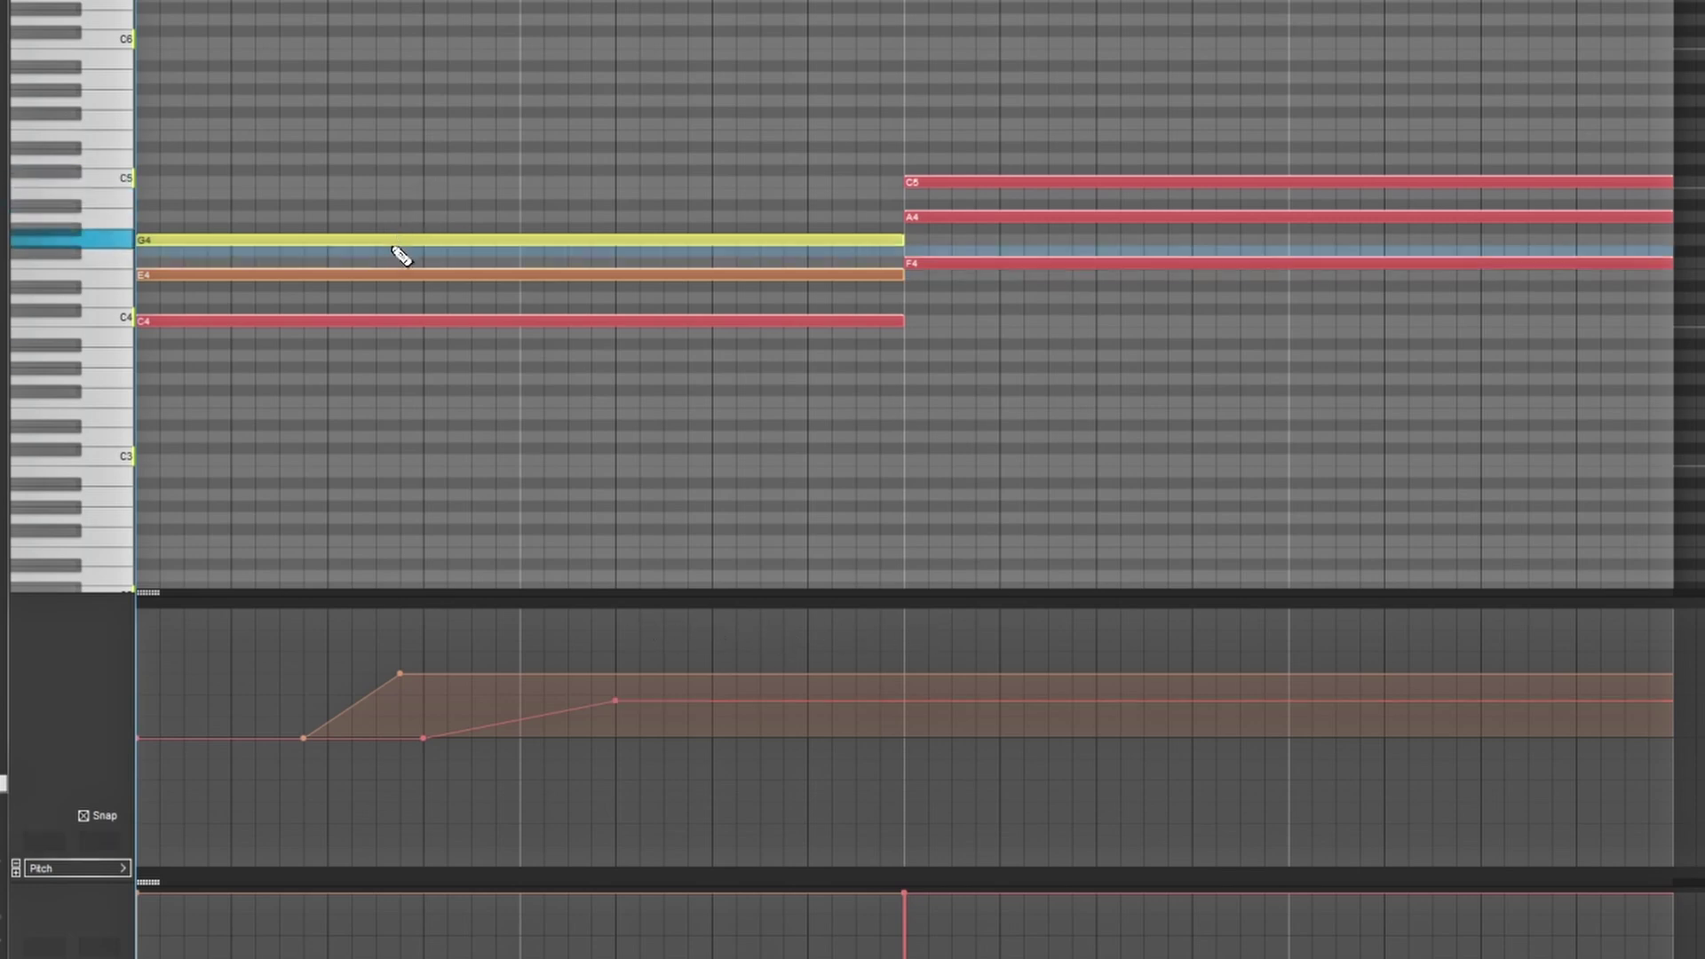
# Step: Give the G4 note a pitch ramp from zero just before beat 3 of bar 1 down to about -7 semitones at beat 4
pyautogui.click(394, 240)
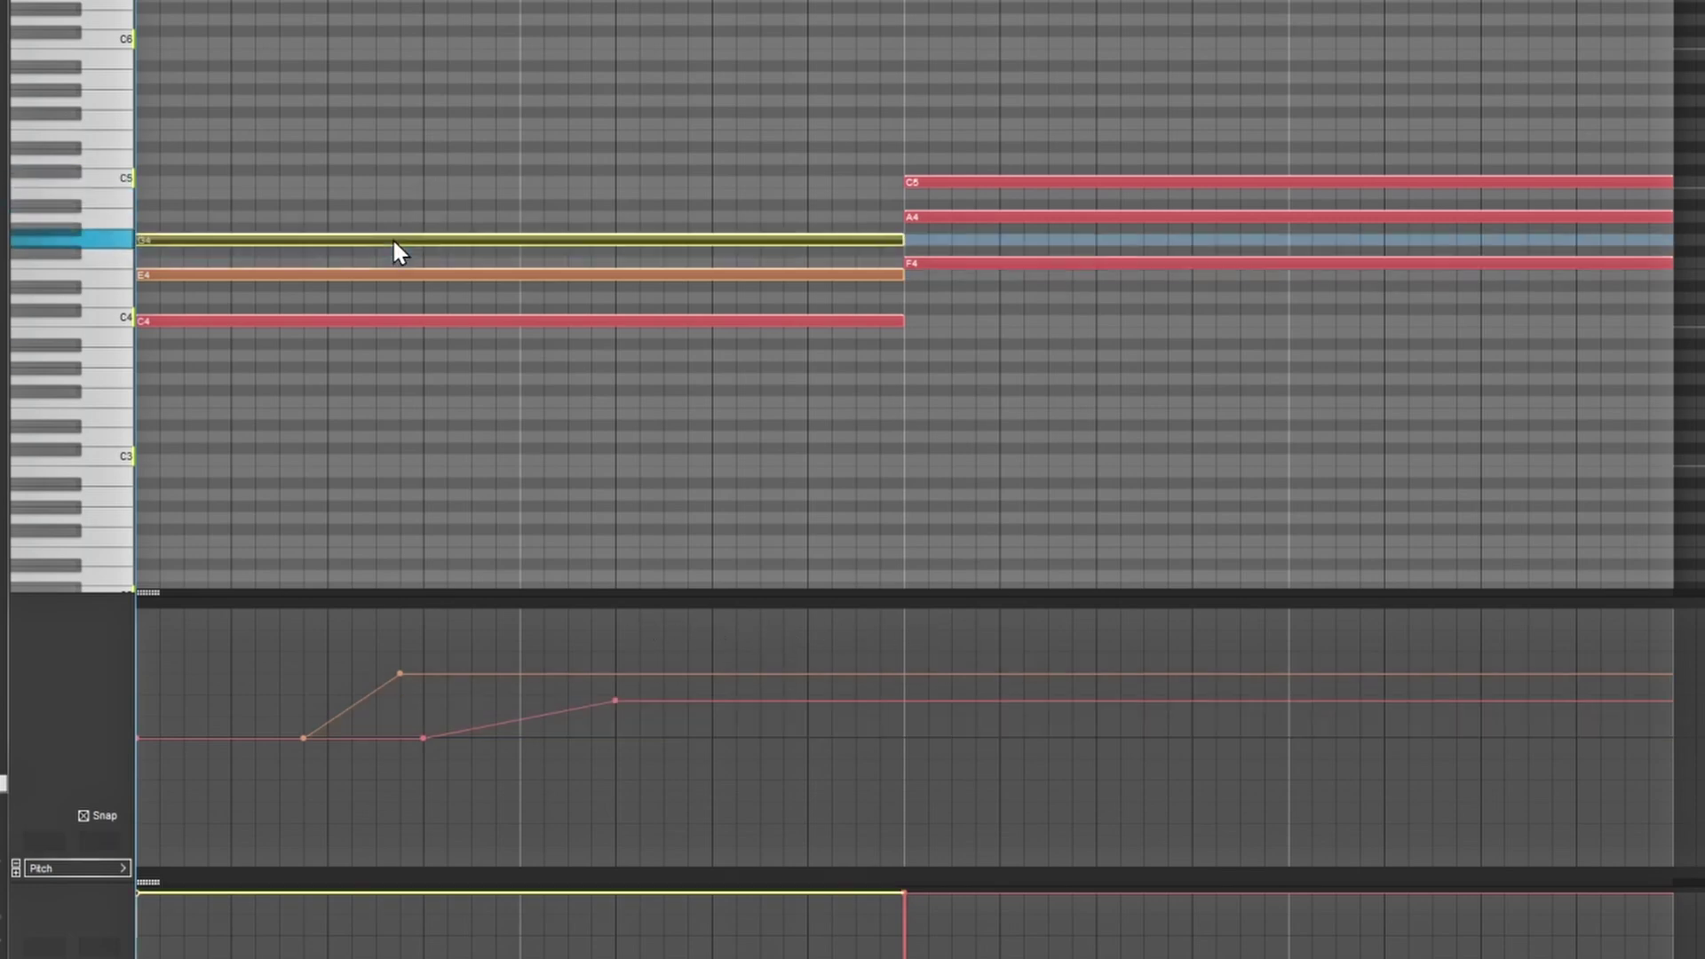
pyautogui.click(335, 662)
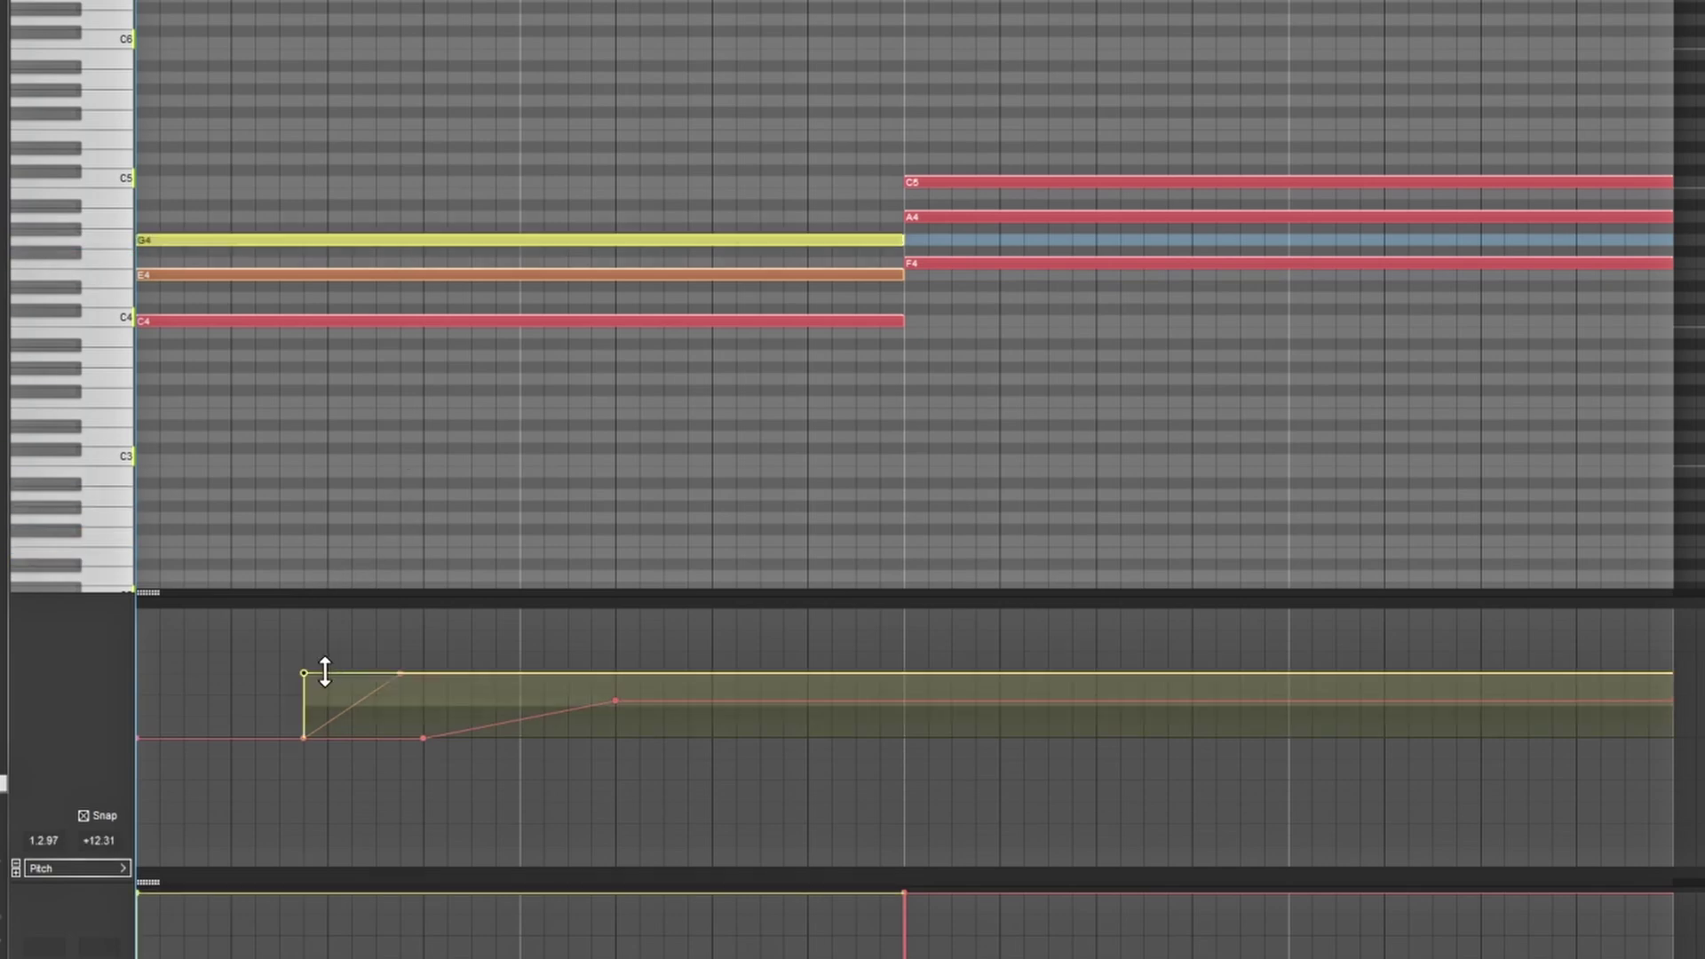
pyautogui.moveTo(333, 671); pyautogui.dragTo(371, 734)
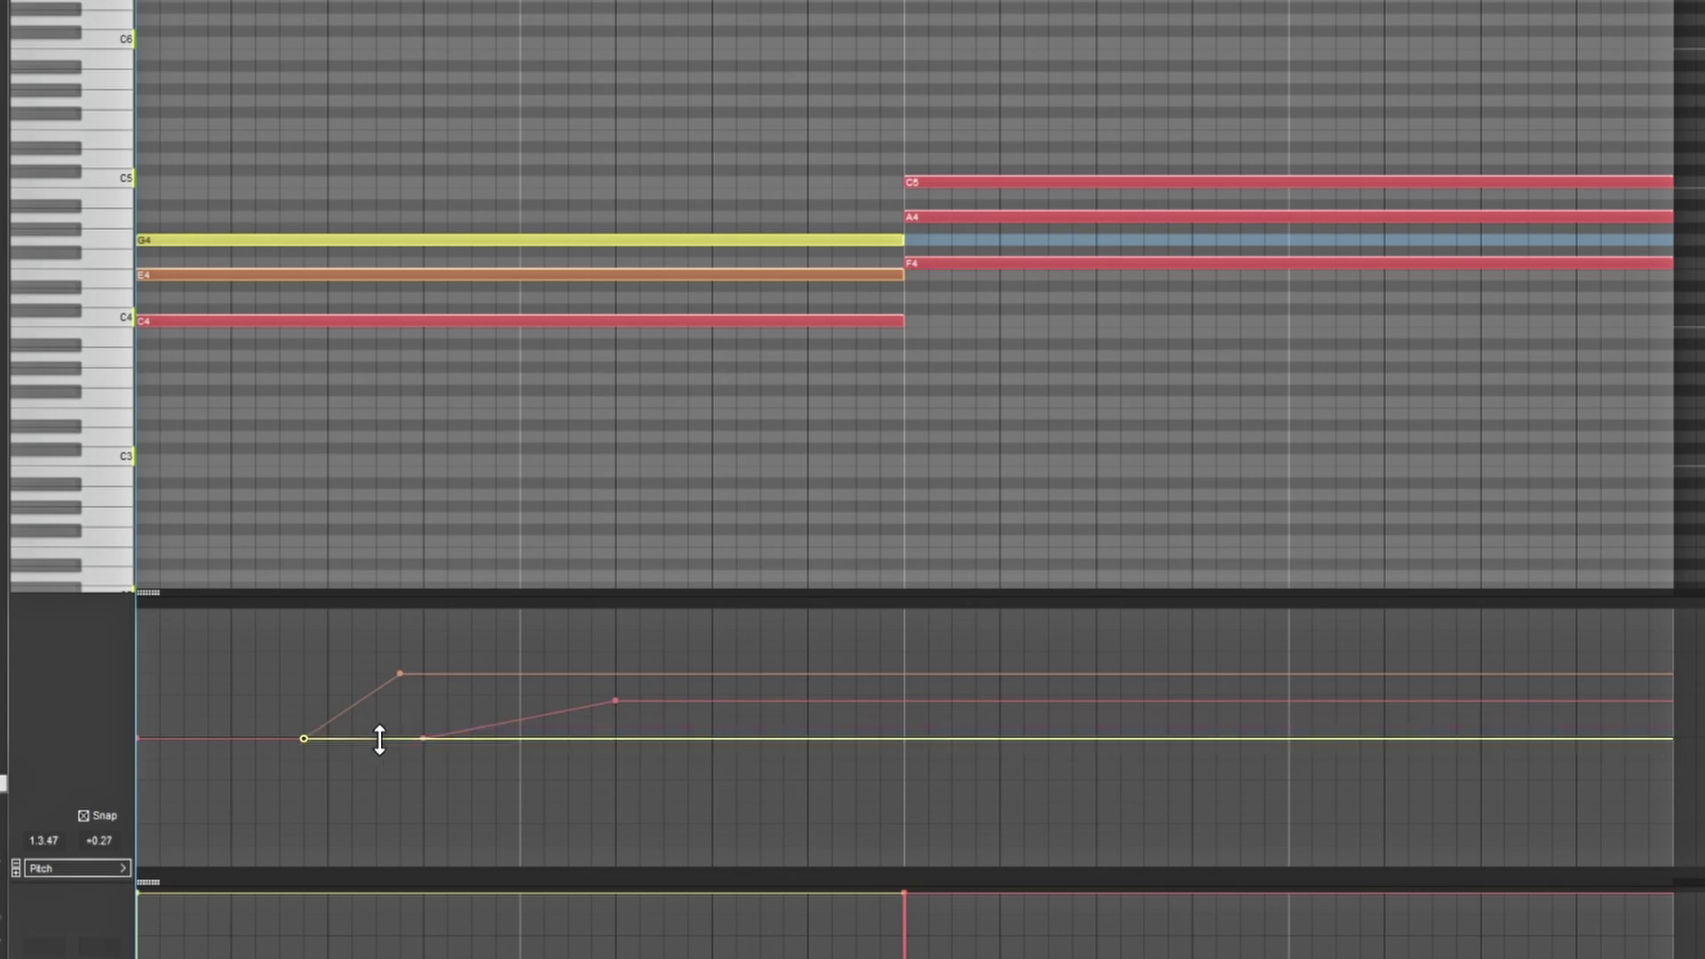
pyautogui.click(423, 787)
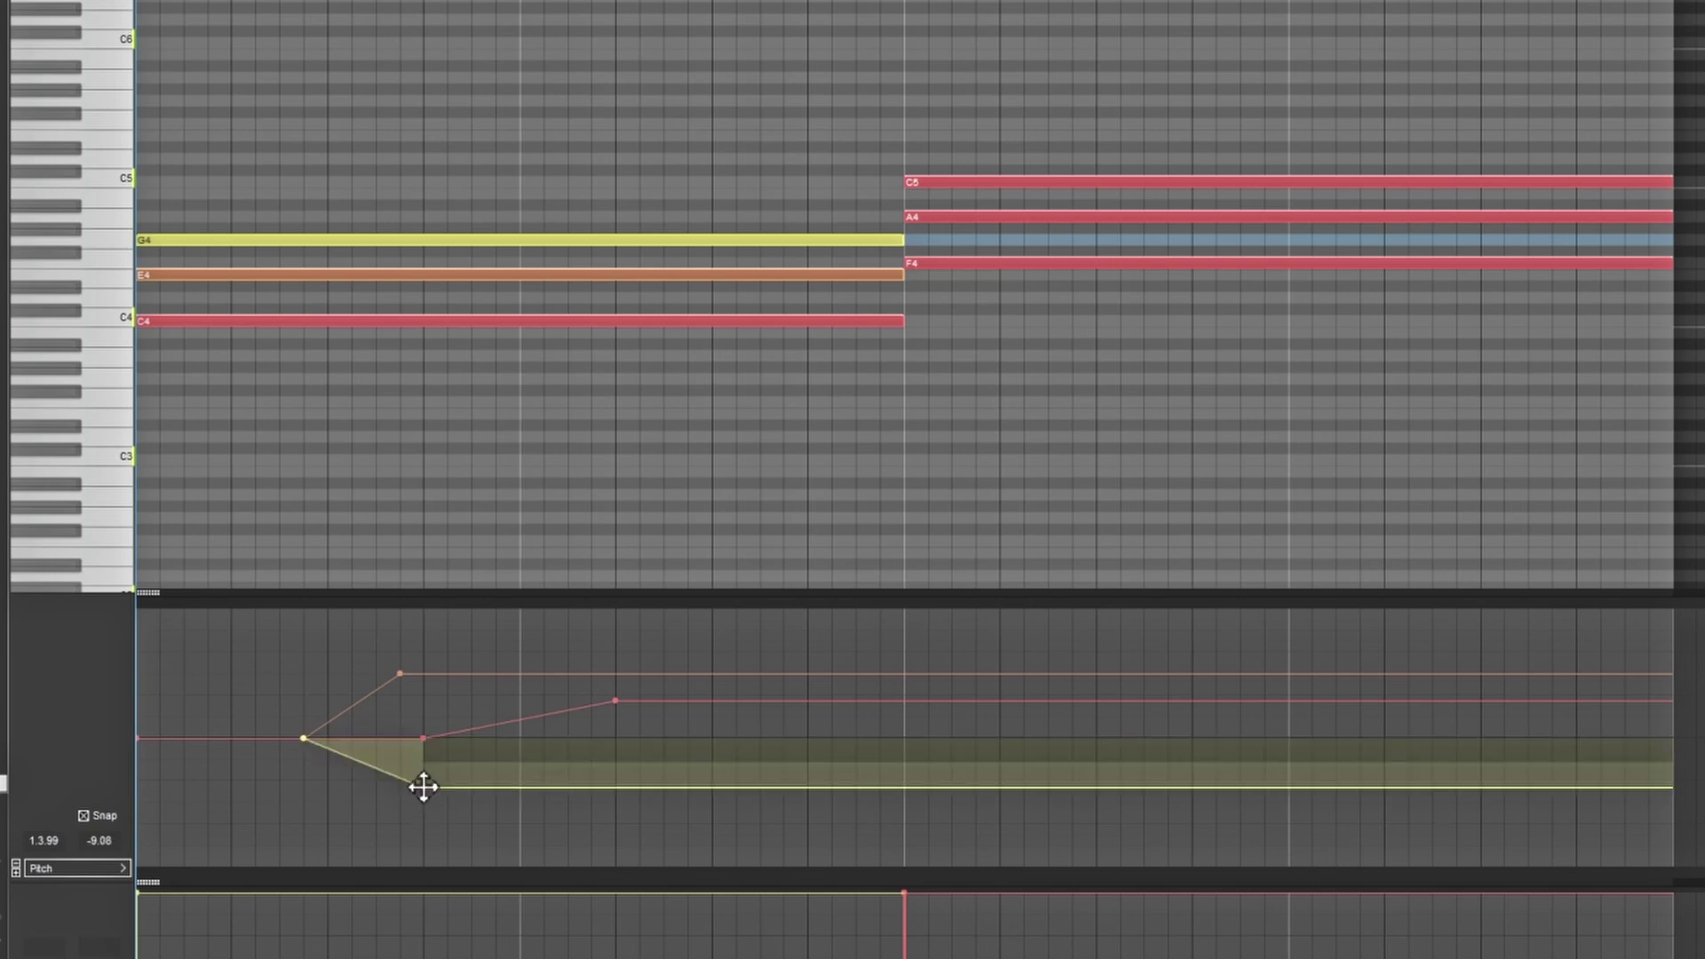
pyautogui.moveTo(500, 795); pyautogui.dragTo(502, 783)
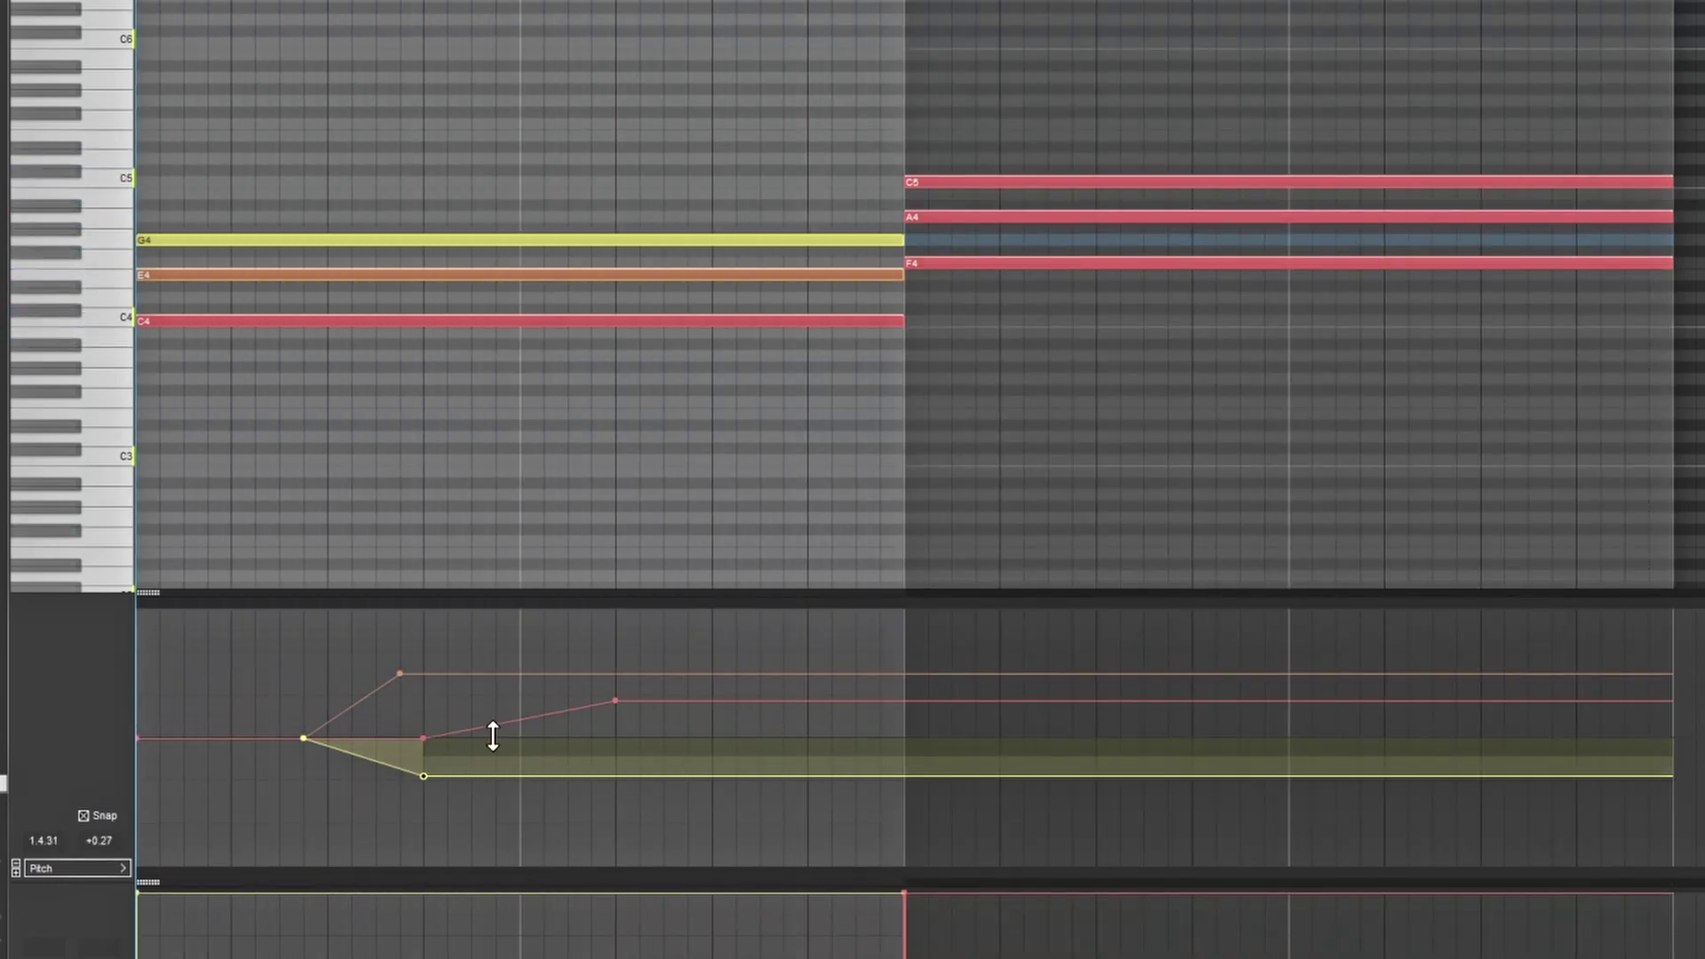
# Step: Play the first chord from bar 1 to hear the three separate note bends, and stop playback
pyautogui.press('space')
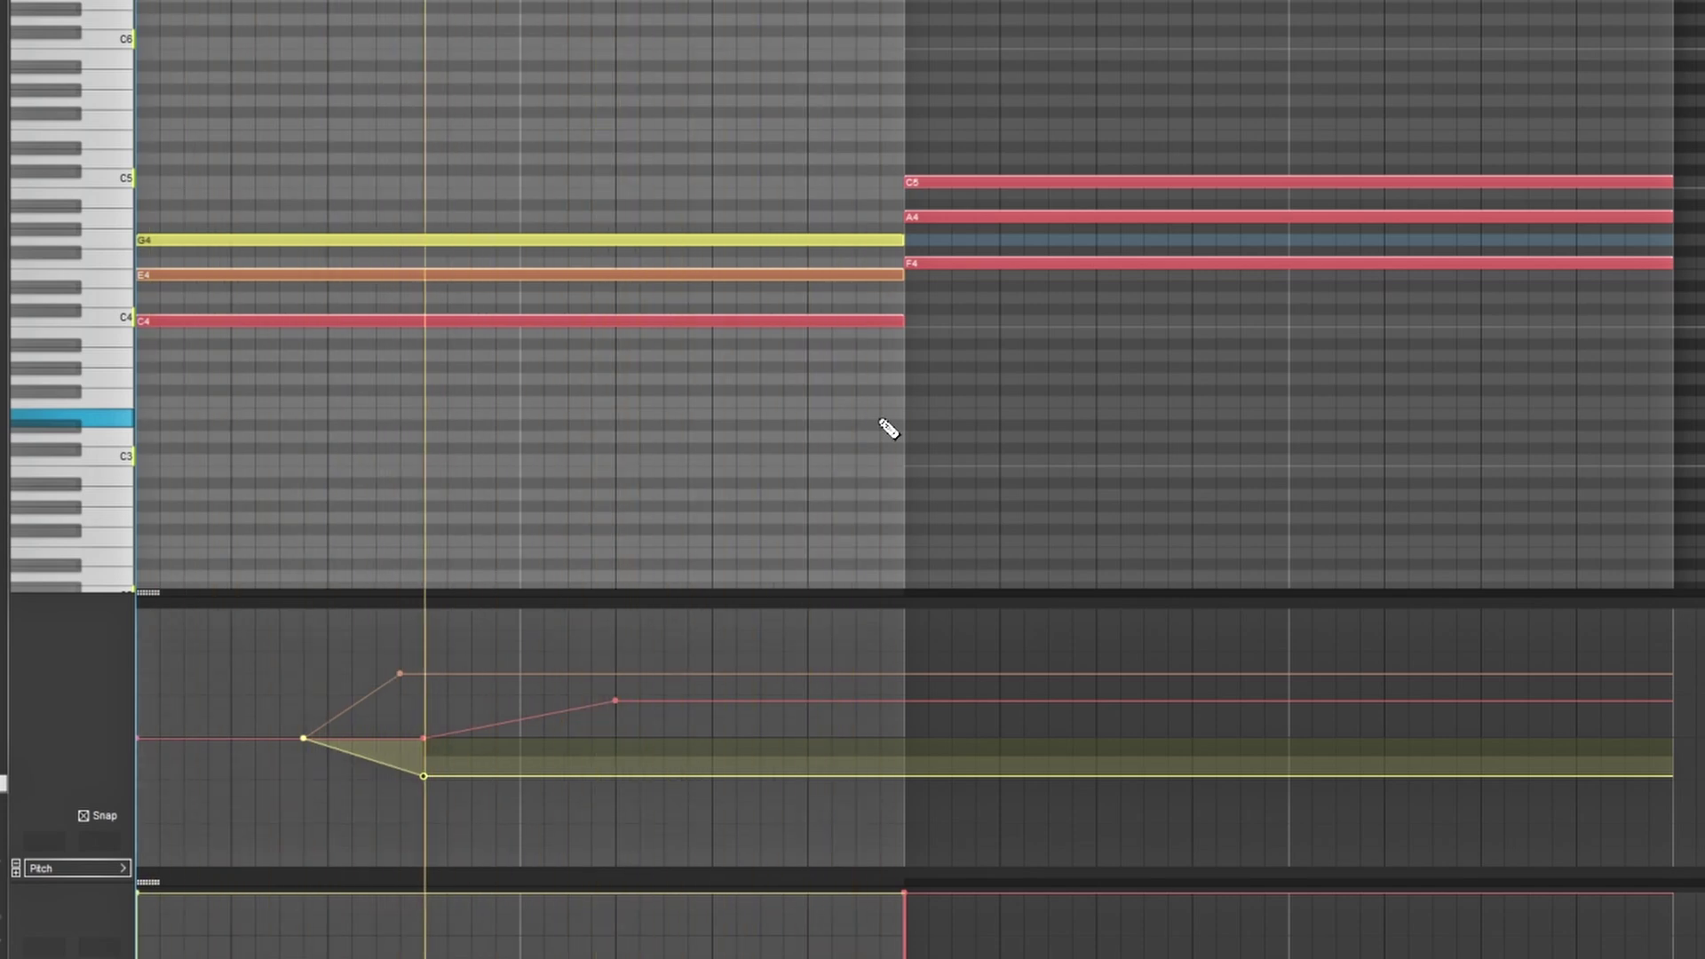
pyautogui.press('space')
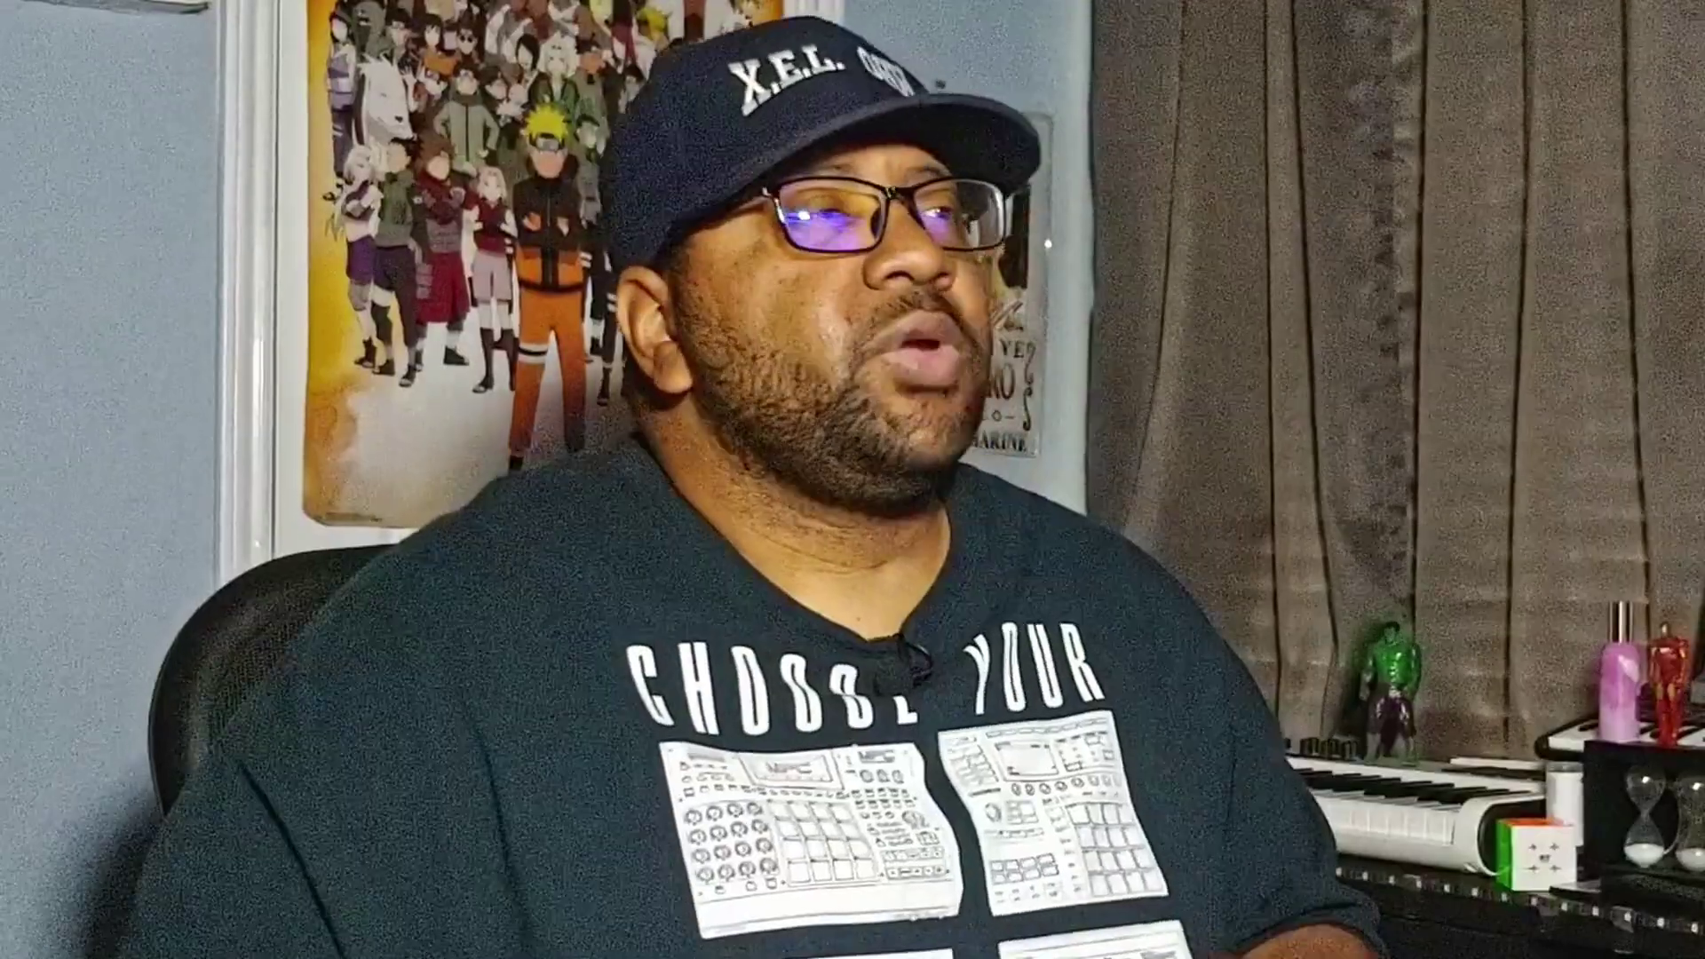